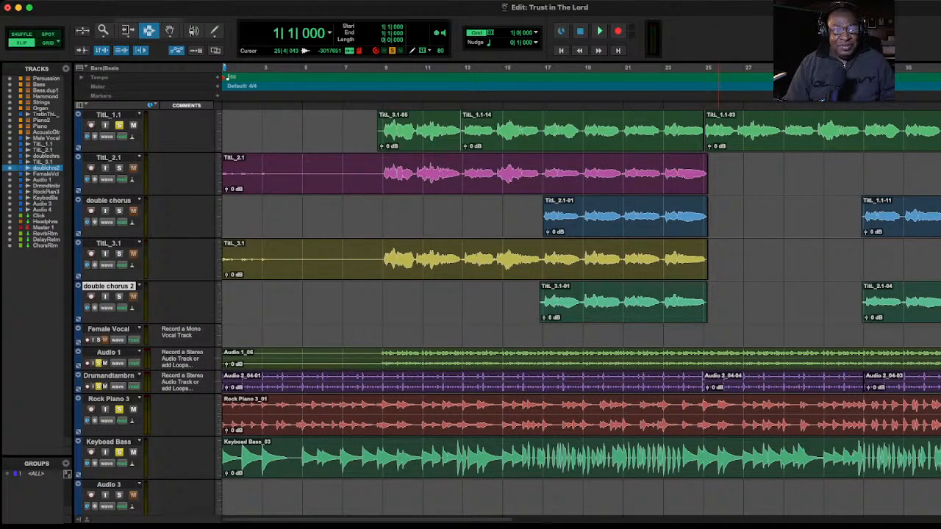
- Play the song from the start of the session to check the arrangement and bass timing
{"action": "key", "text": "space"}
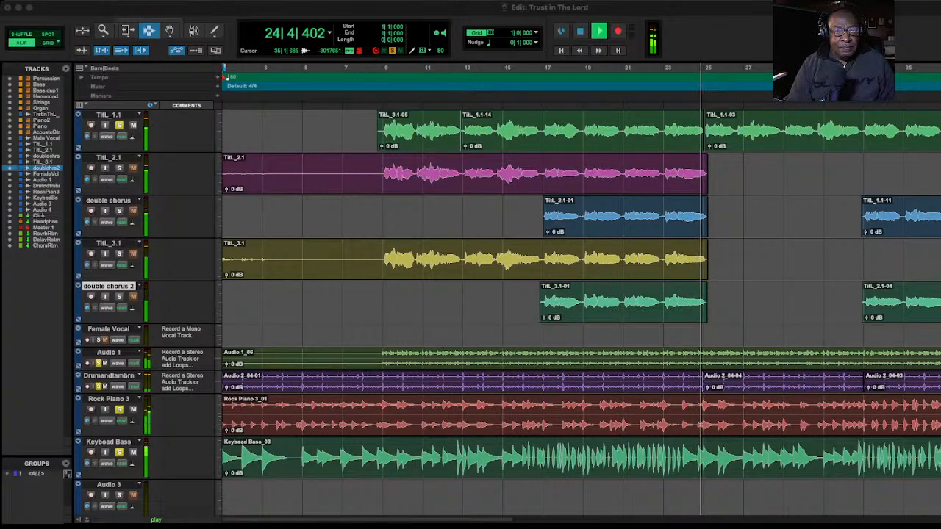
{"action": "key", "text": "space"}
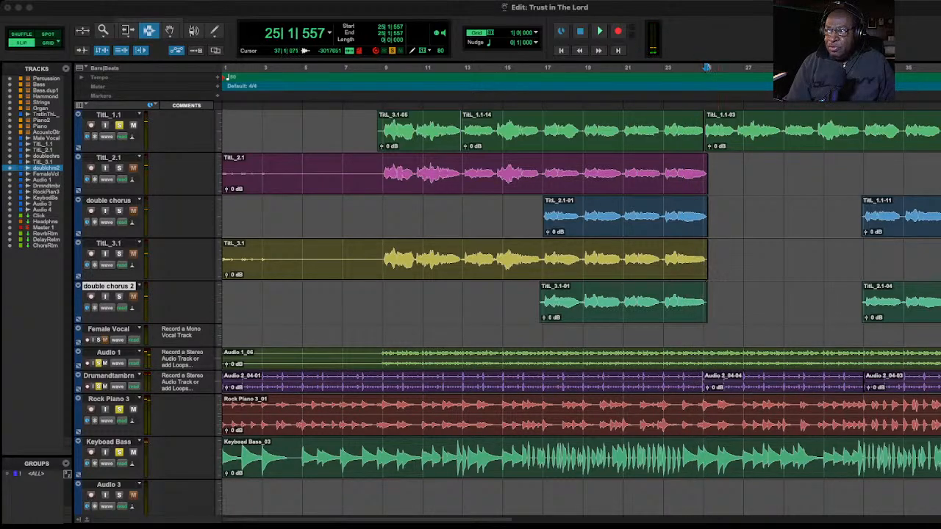
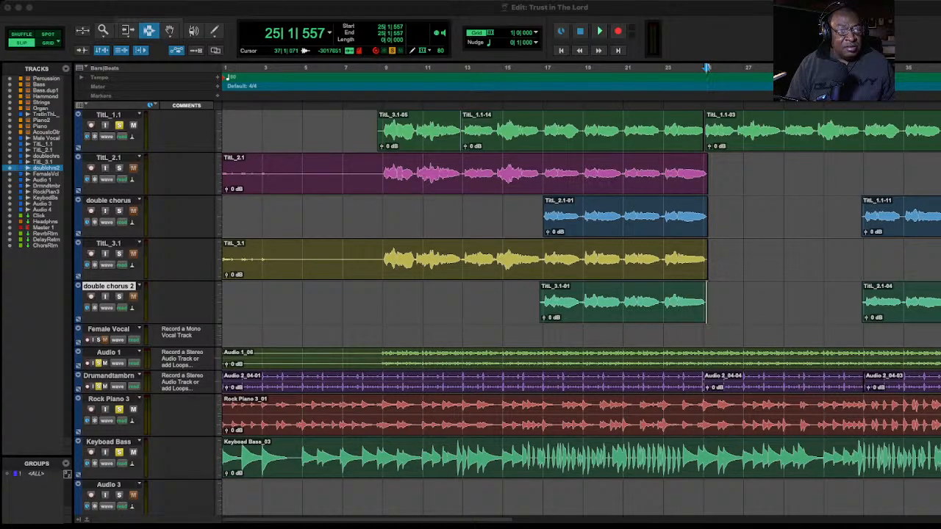
{"action": "key", "text": "Return"}
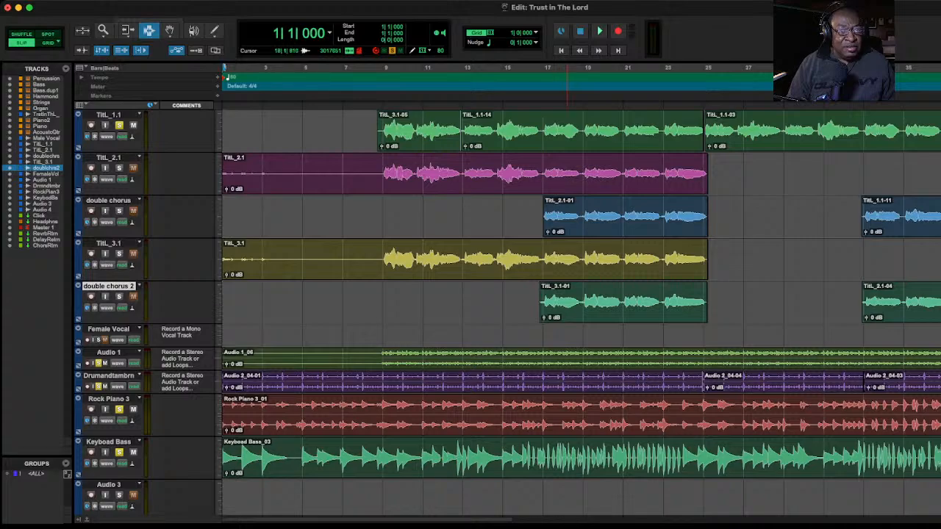
{"action": "key", "text": "space"}
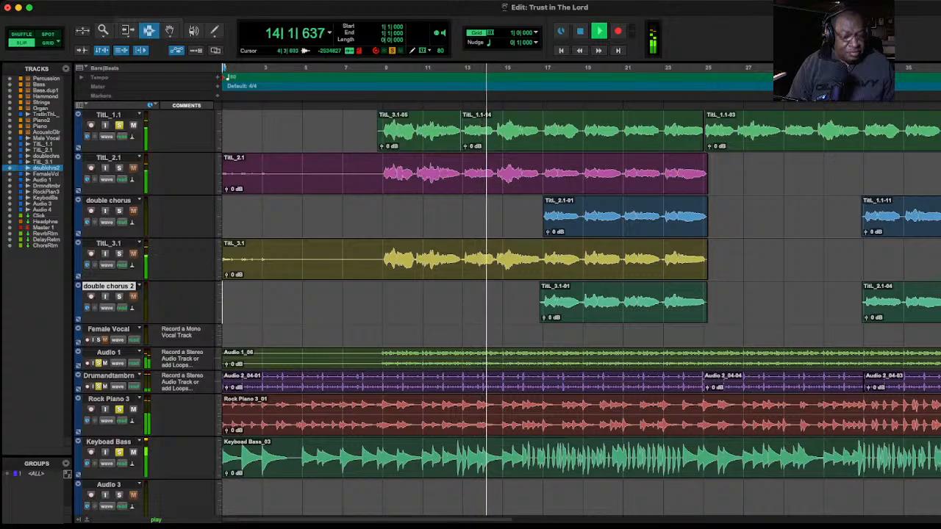
{"action": "key", "text": "space"}
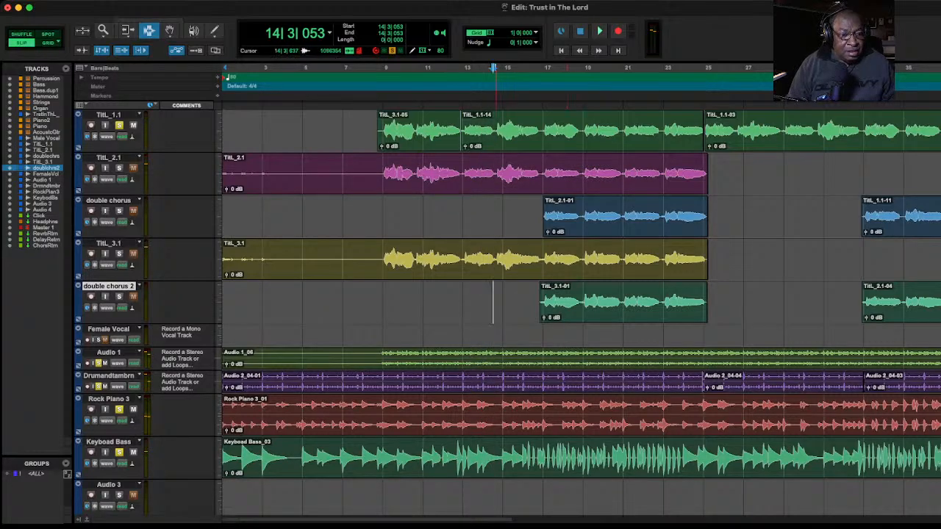
- Play the passage from about bar 12 beat 3 to locate the bass note near bar 13
{"action": "left_click", "coordinate": [454, 458]}
{"action": "key", "text": "space"}
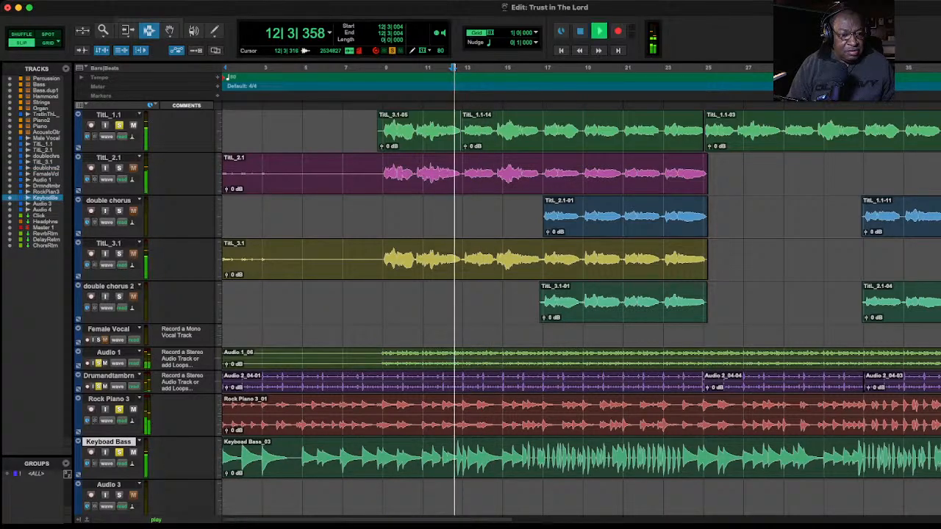
{"action": "key", "text": "space"}
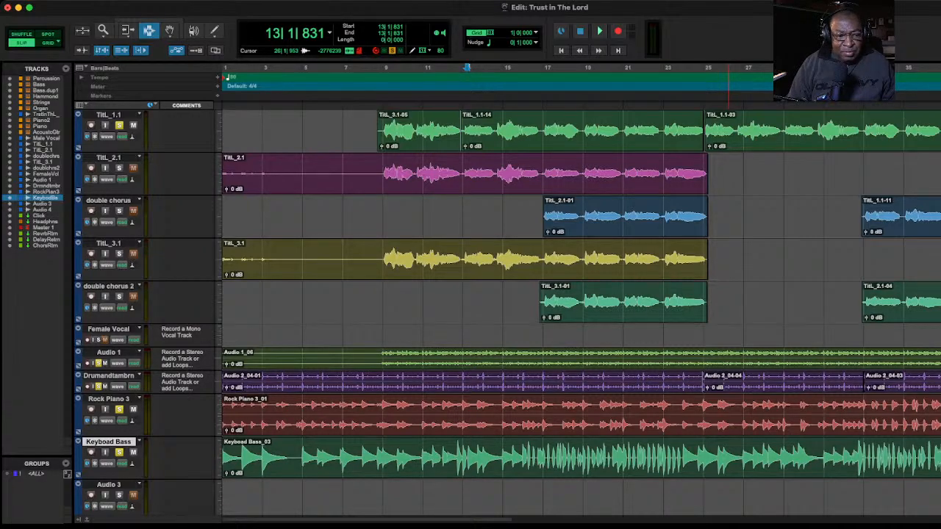
- Delete the bass note at the start of bar 13 on the Keyboad Bass track, from 12|4|902 over a length of 0|0|857
{"action": "key", "text": "super+bracketright"}
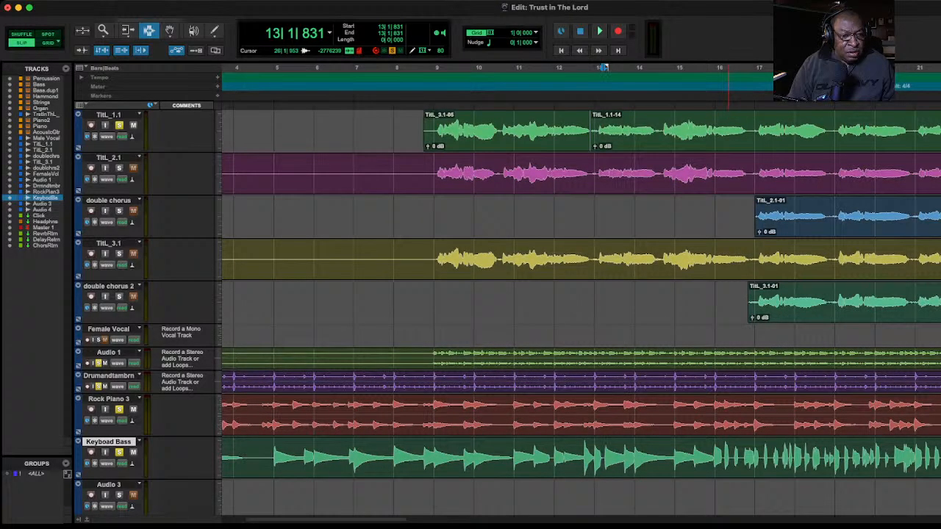
{"action": "key", "text": "super+bracketright"}
{"action": "key", "text": "super+bracketright"}
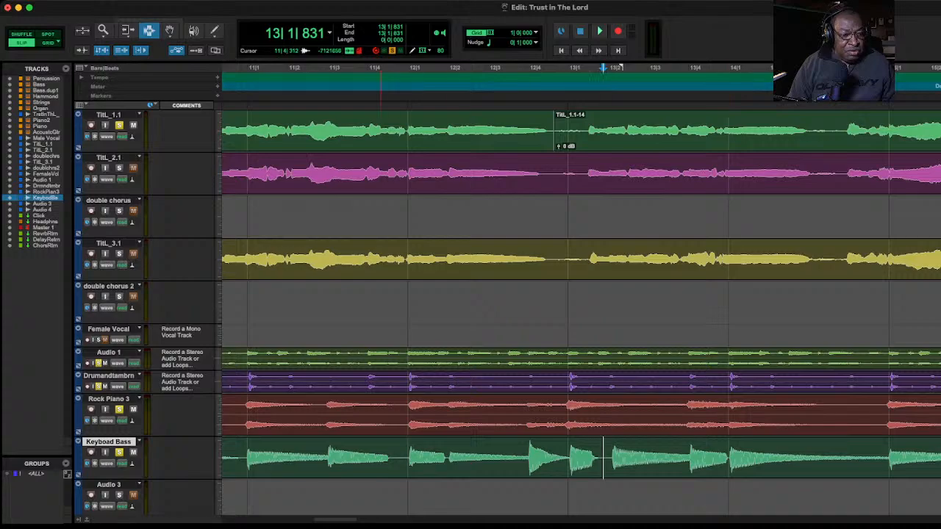
{"action": "scroll", "coordinate": [356, 458], "scroll_direction": "left", "scroll_amount": 4}
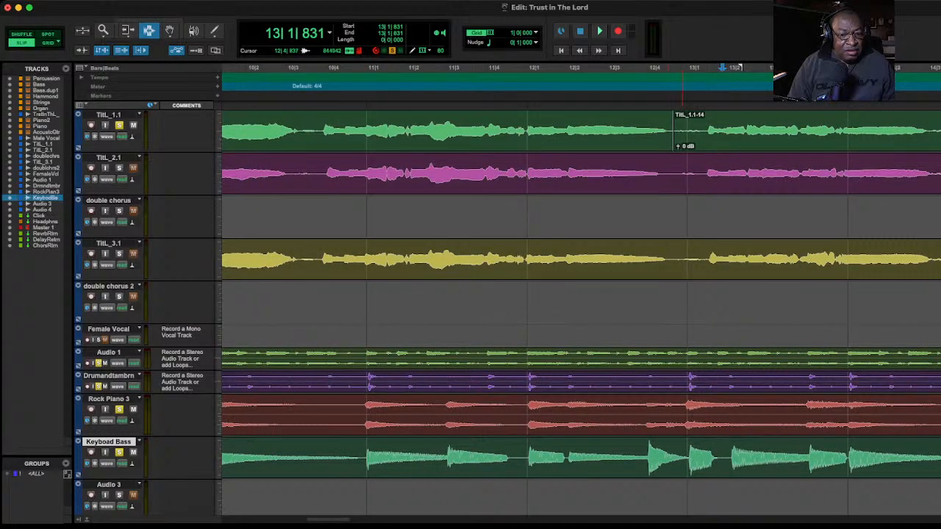
{"action": "key", "text": "space"}
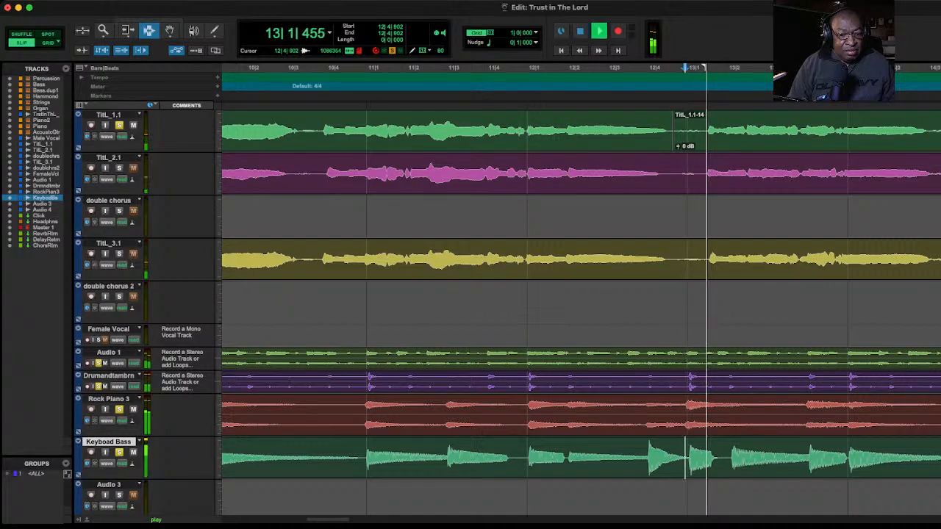
{"action": "key", "text": "space"}
{"action": "left_click_drag", "start_coordinate": [684, 458], "coordinate": [721, 457]}
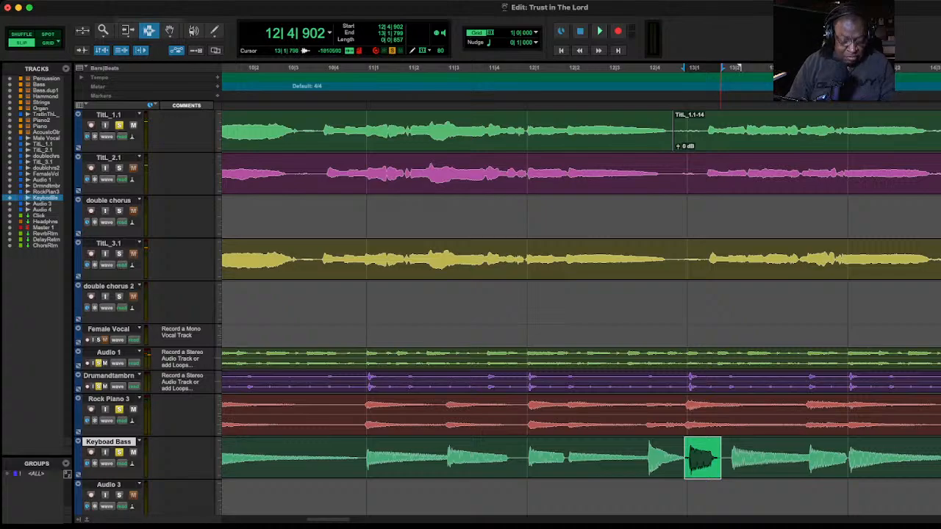
{"action": "key", "text": "Delete"}
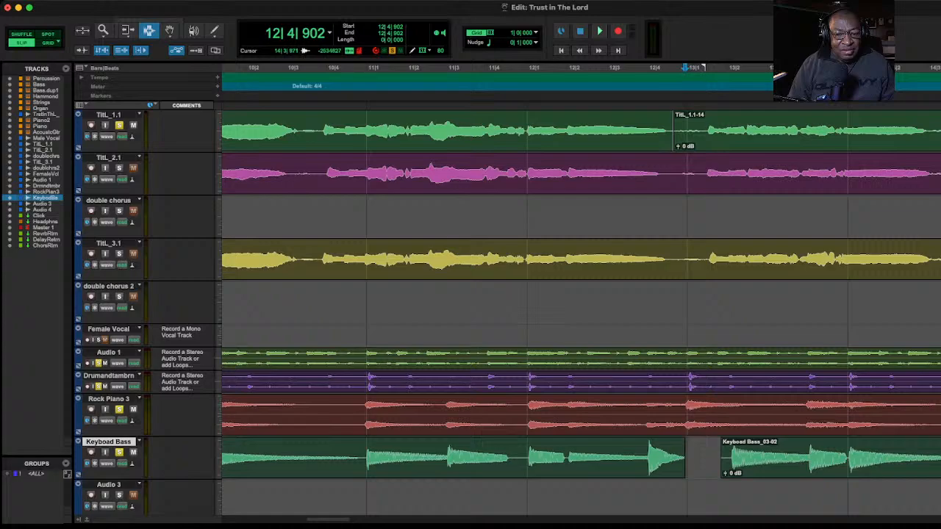
- Play the song from the beginning past bar 13 to check how the bass sounds with the note removed
{"action": "key", "text": "super+bracketleft"}
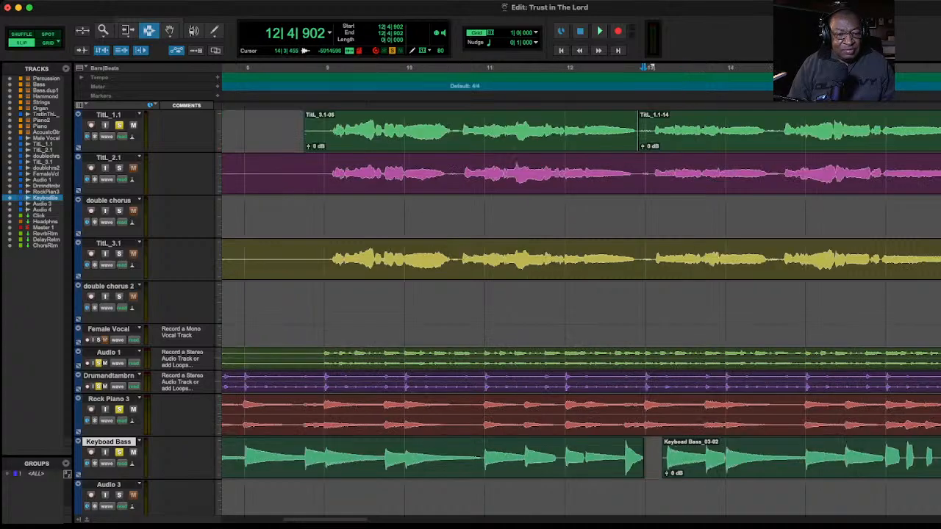
{"action": "key", "text": "super+bracketleft"}
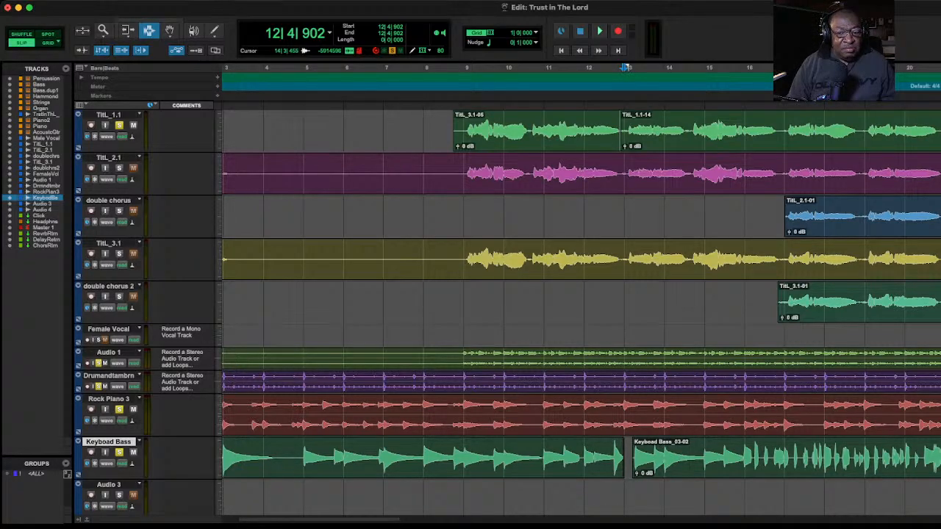
{"action": "key", "text": "super+bracketleft"}
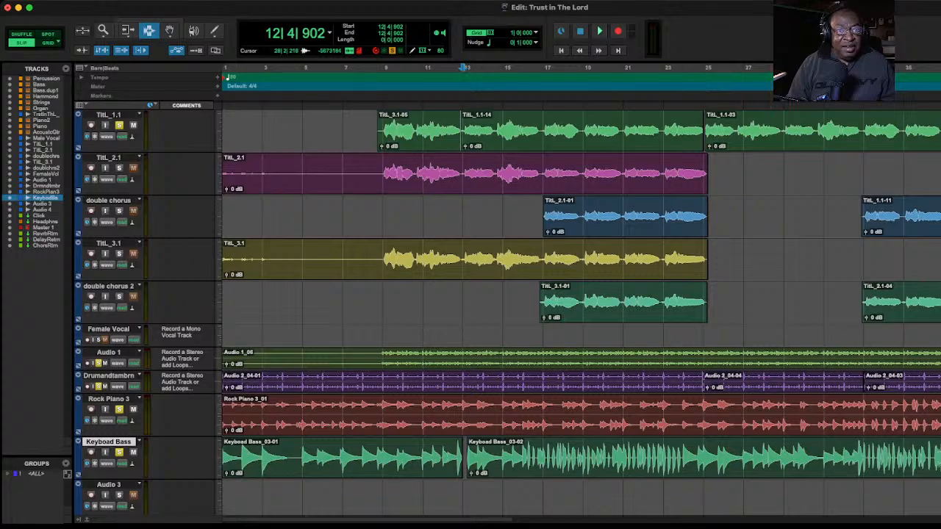
{"action": "key", "text": "Return"}
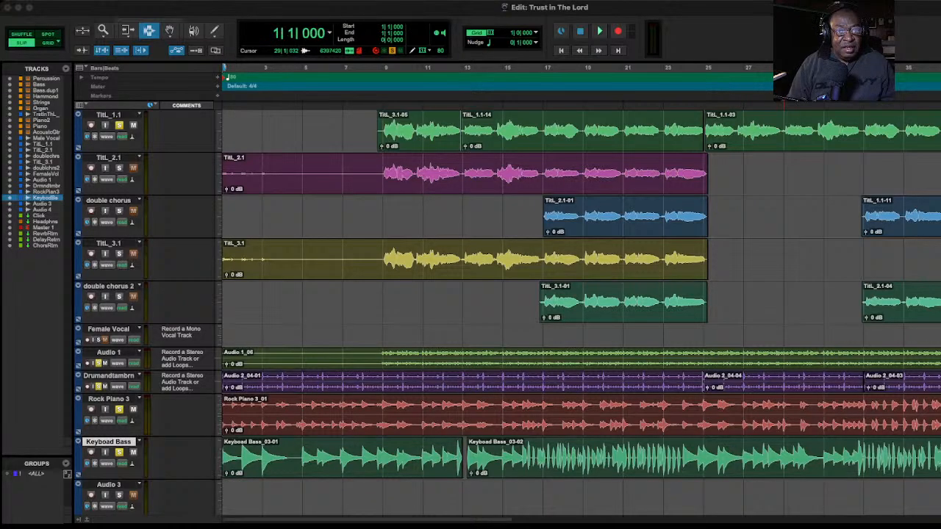
{"action": "key", "text": "space"}
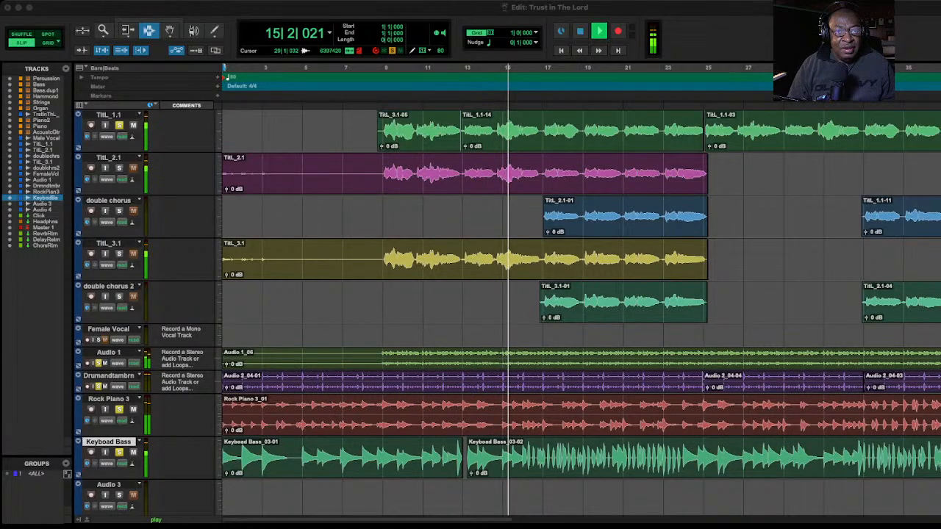
{"action": "key", "text": "space"}
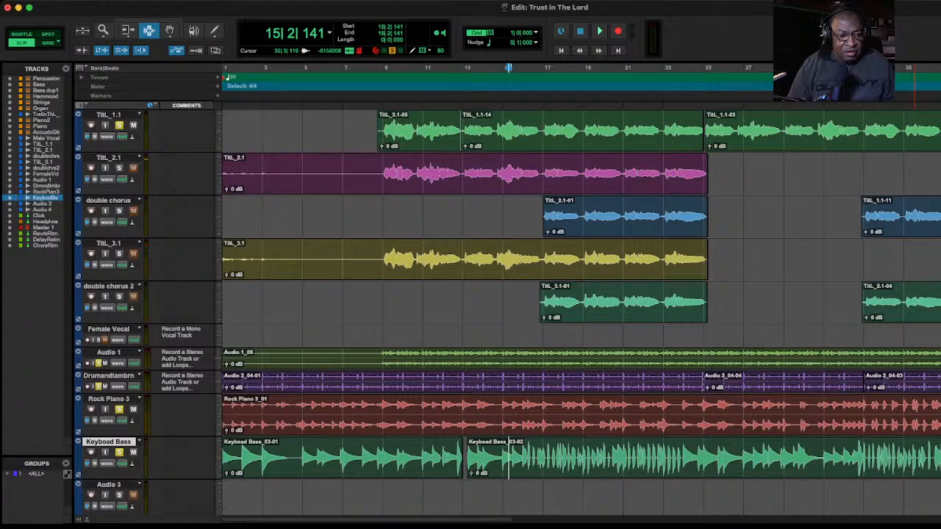
- Play the Keyboad Bass part from about 13|1|617, just before the clip that follows the gap
{"action": "key", "text": "t"}
{"action": "key", "text": "t"}
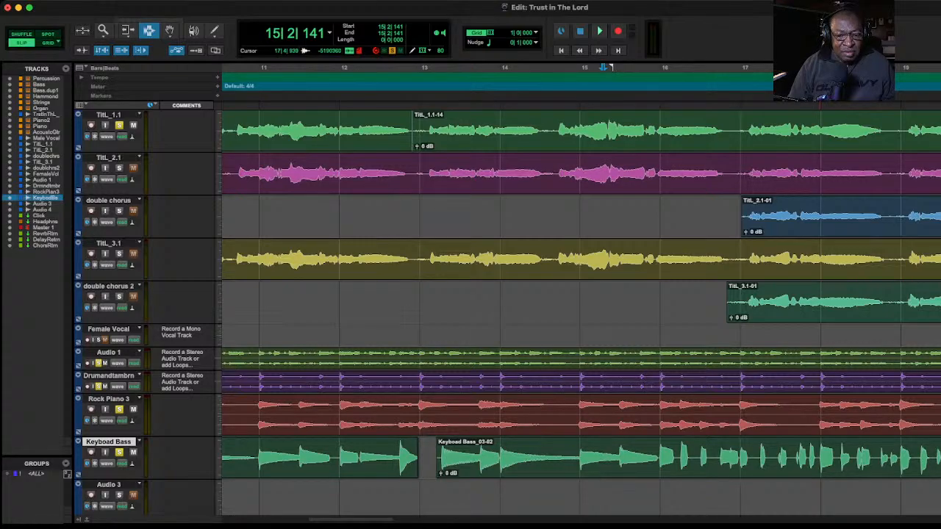
{"action": "key", "text": "r"}
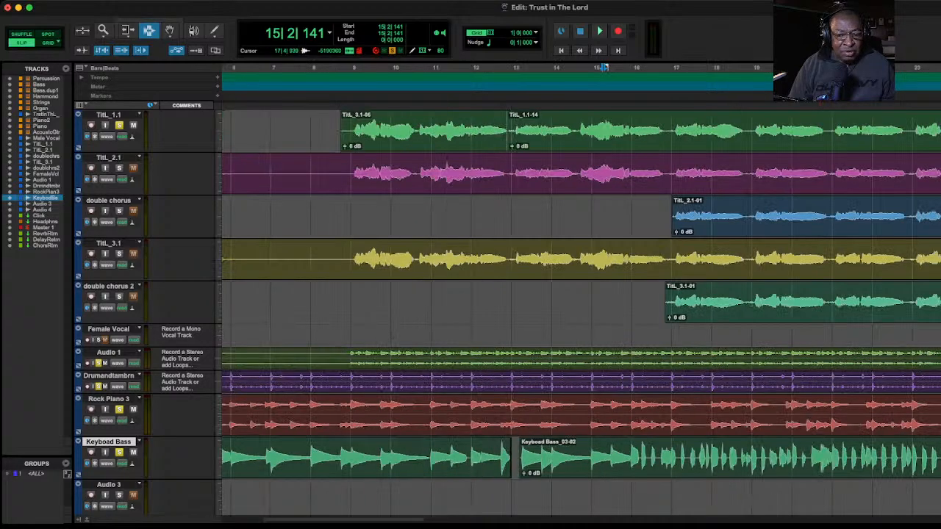
{"action": "key", "text": "t"}
{"action": "key", "text": "t"}
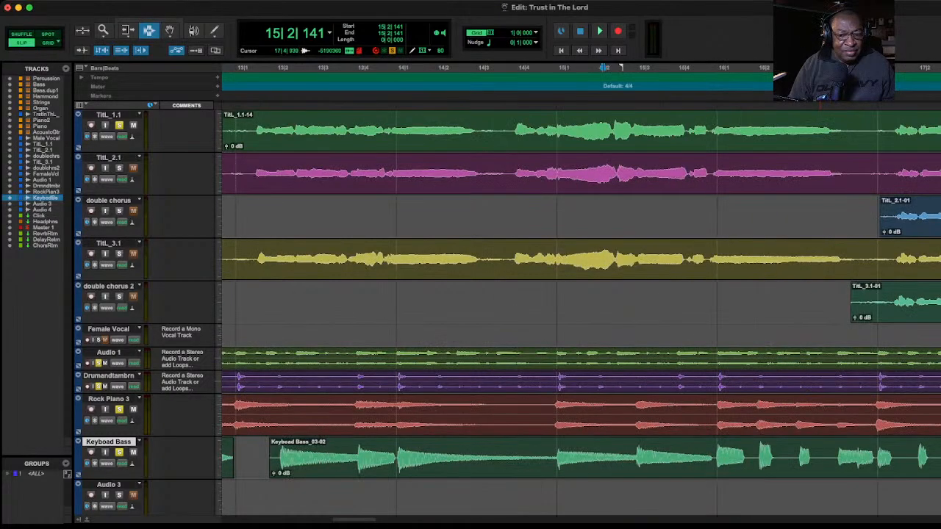
{"action": "scroll", "coordinate": [581, 312], "scroll_direction": "down", "scroll_amount": 3}
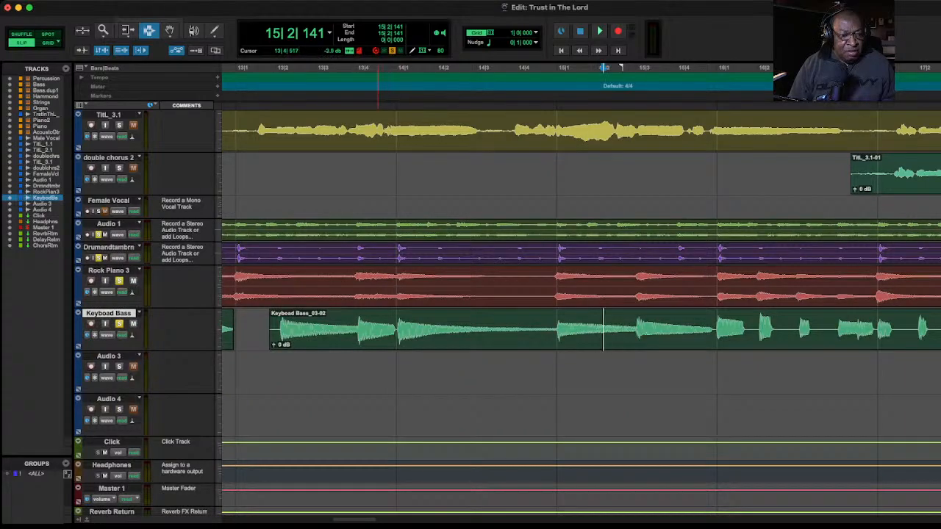
{"action": "scroll", "coordinate": [581, 294], "scroll_direction": "left", "scroll_amount": 10}
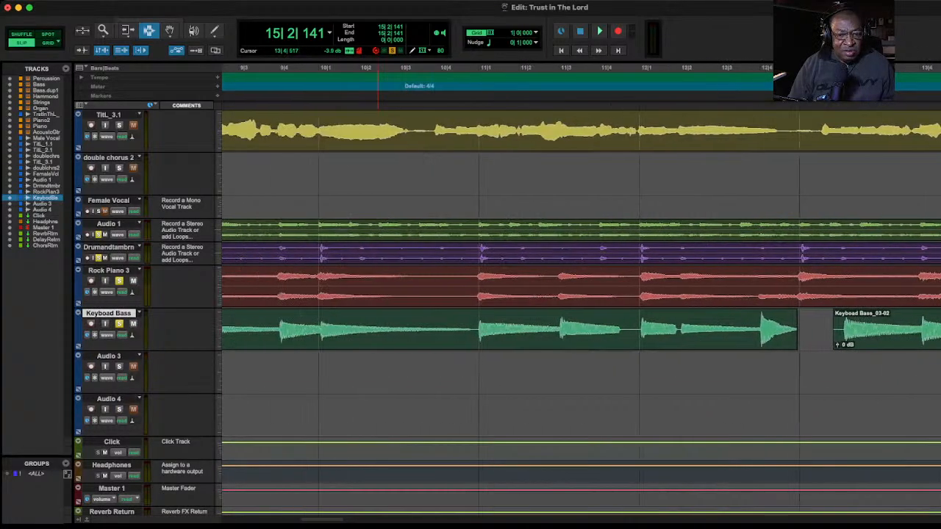
{"action": "scroll", "coordinate": [580, 294], "scroll_direction": "right", "scroll_amount": 3}
{"action": "left_click", "coordinate": [724, 68]}
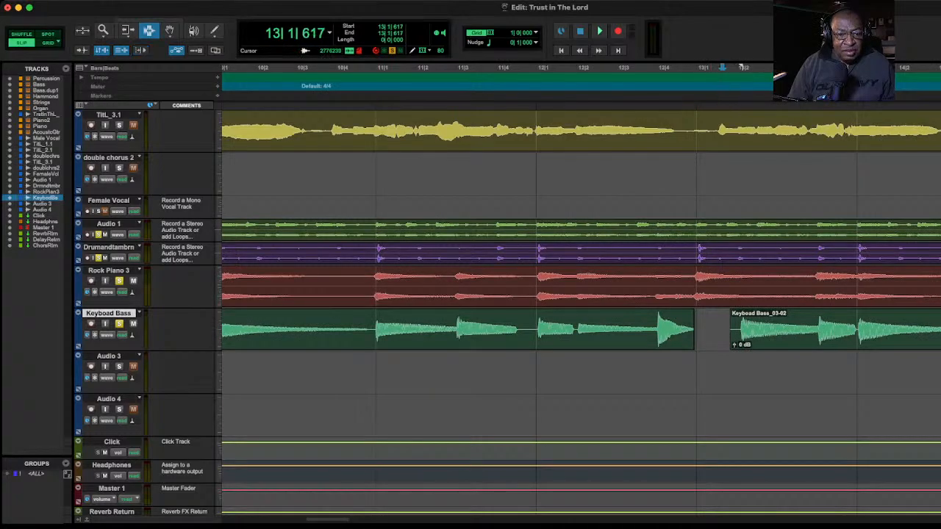
{"action": "key", "text": "space"}
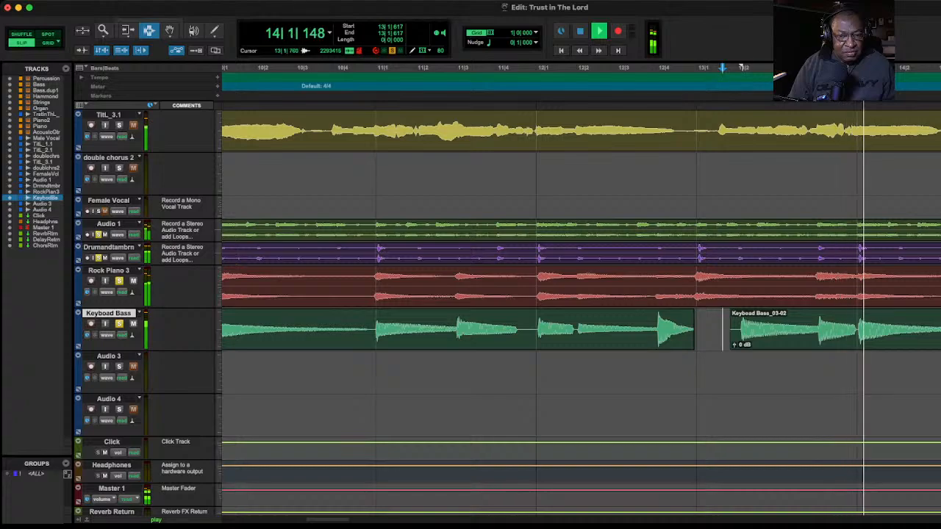
{"action": "key", "text": "space"}
- Play across the gap in the Keyboad Bass track, starting from about bar 12 beat 3
{"action": "left_click", "coordinate": [632, 329]}
{"action": "key", "text": "space"}
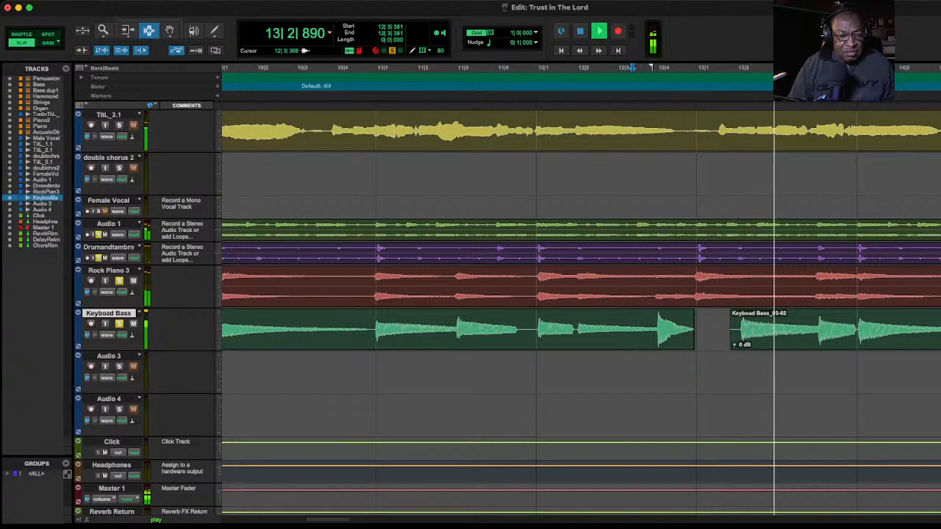
{"action": "key", "text": "space"}
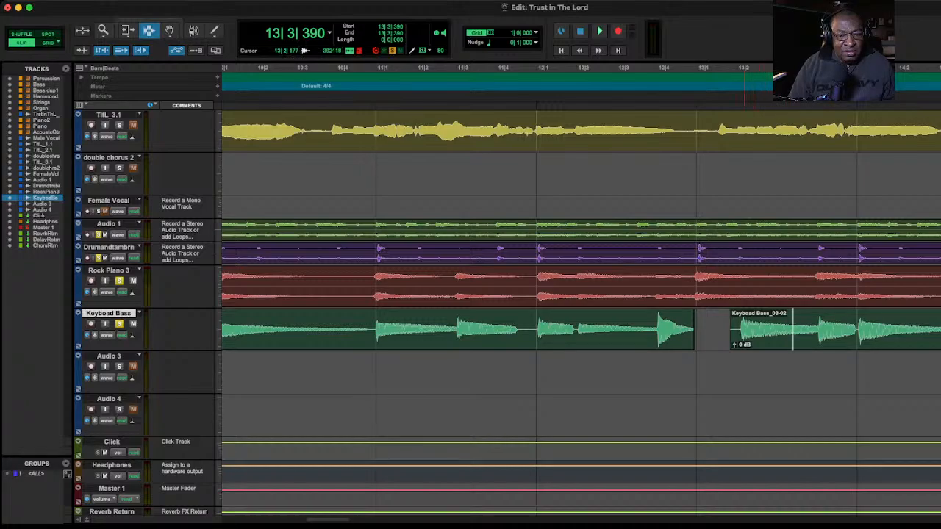
- Copy the bass note at 13|2|099, about 0|1|027 long, onto the Audio 3 track at 13|1|019
{"action": "left_click_drag", "start_coordinate": [740, 331], "coordinate": [782, 331]}
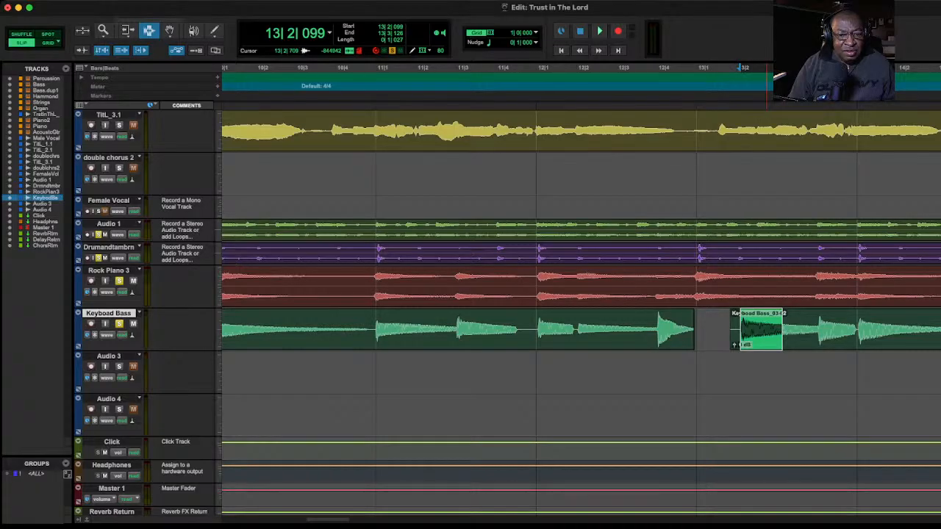
{"action": "left_click", "coordinate": [707, 331]}
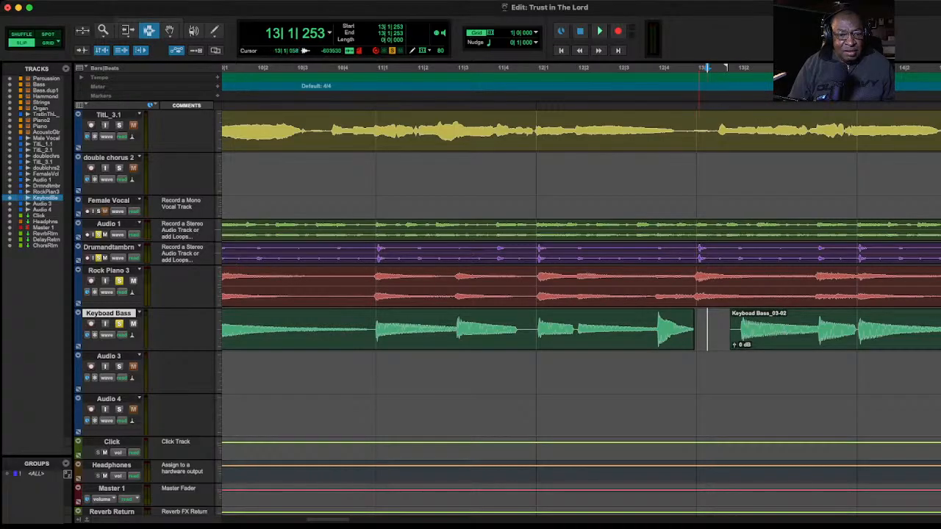
{"action": "left_click", "coordinate": [698, 375]}
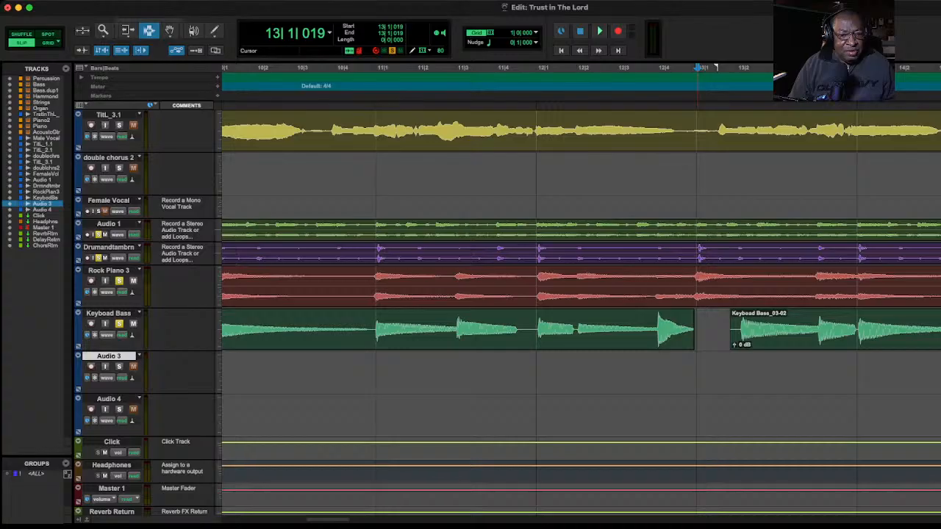
{"action": "key", "text": "super+v"}
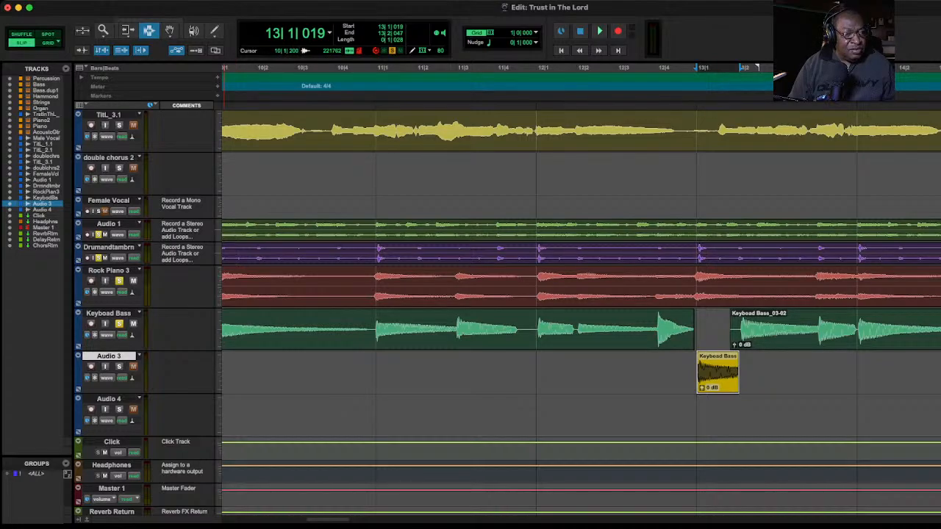
- Trim the end of the copied note on Audio 3 to a length of about 0|0|741 and move it into the Keyboad Bass gap
{"action": "key", "text": "F6"}
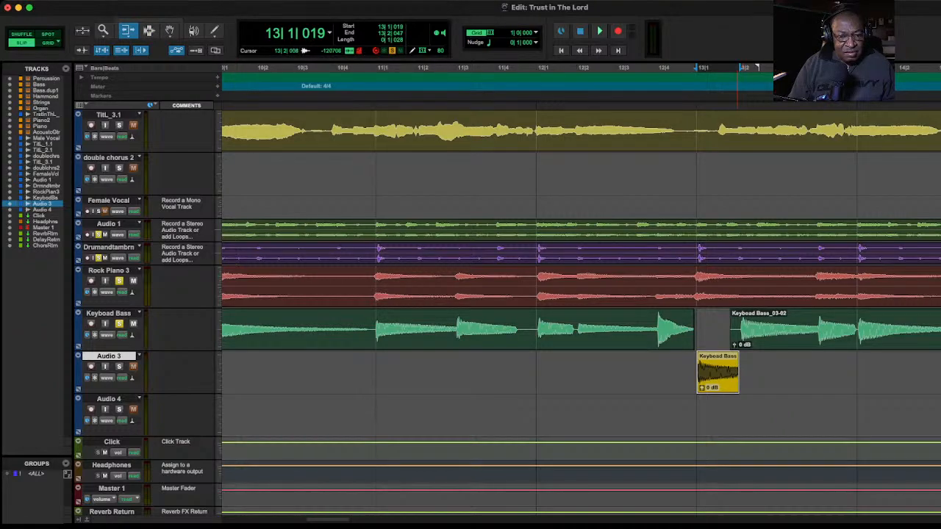
{"action": "left_click", "coordinate": [739, 373]}
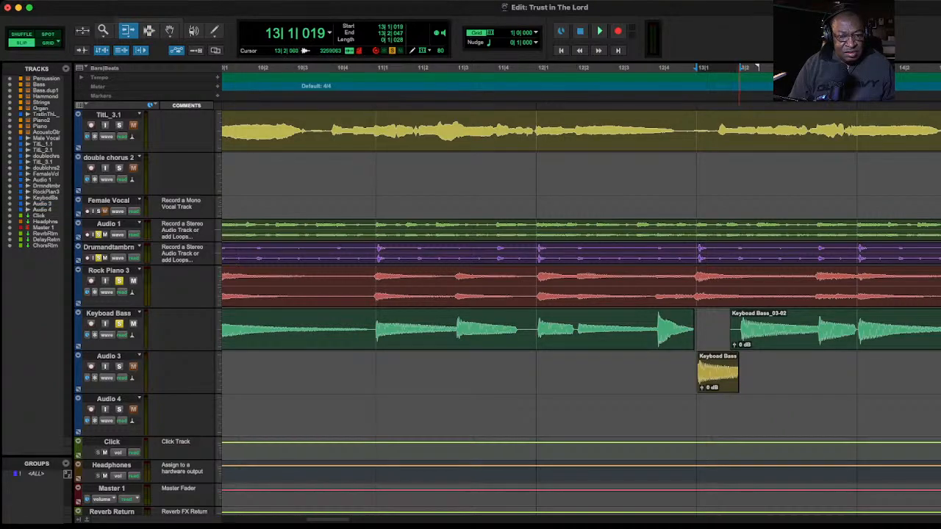
{"action": "left_click_drag", "start_coordinate": [739, 373], "coordinate": [729, 372]}
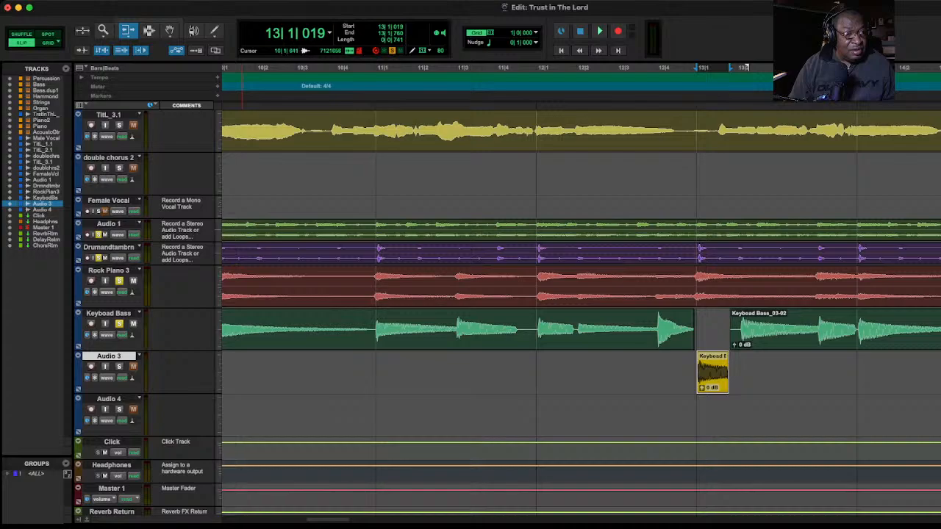
{"action": "key", "text": "F8"}
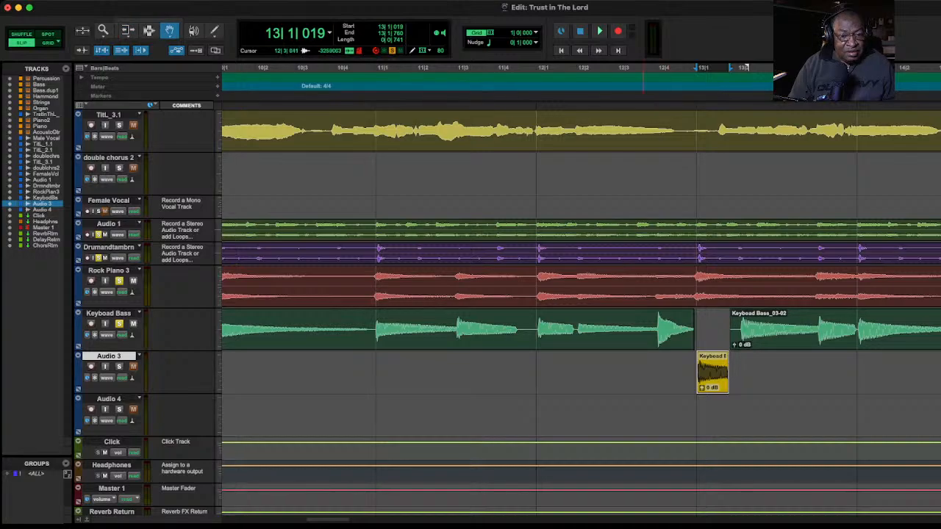
{"action": "left_click_drag", "start_coordinate": [709, 373], "coordinate": [710, 331]}
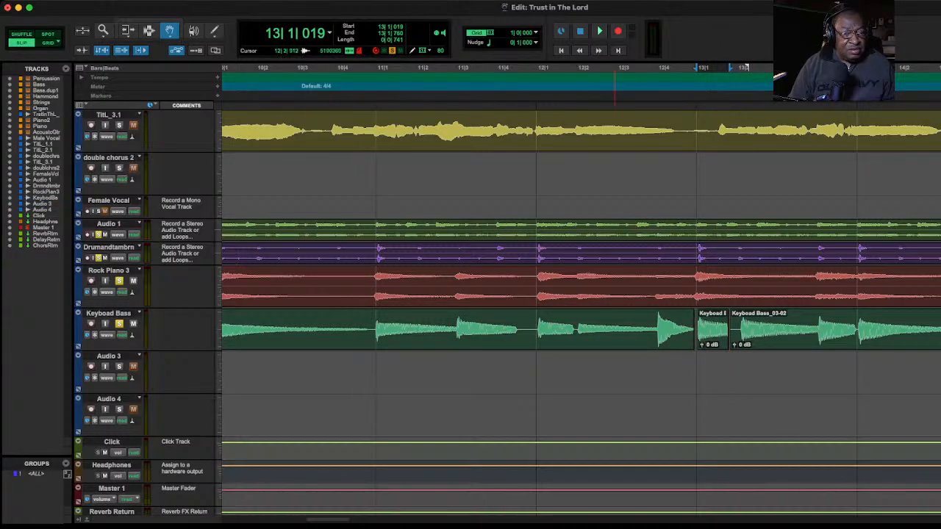
- Play from about 12|2|444 to just past bar 14 to hear the shortened note in the bass part
{"action": "left_click", "coordinate": [595, 95]}
{"action": "key", "text": "space"}
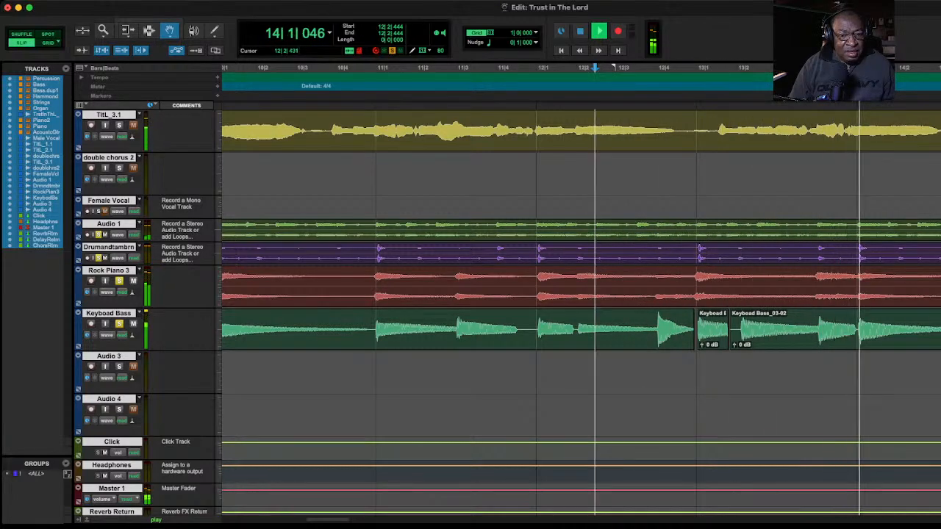
{"action": "key", "text": "space"}
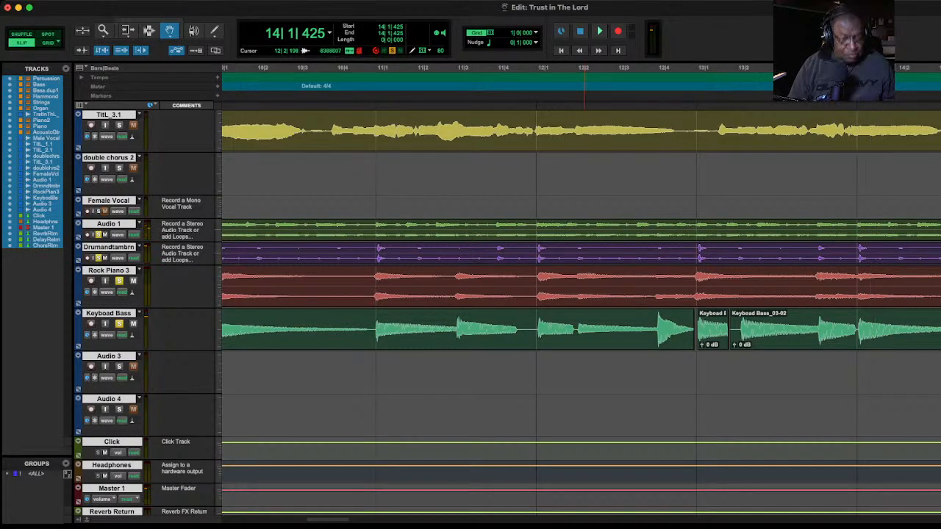
- Undo the move and trim, and move the full-length note from Audio 3 into the Keyboad Bass gap at 13|1|019
{"action": "key", "text": "super+z"}
{"action": "key", "text": "super+z"}
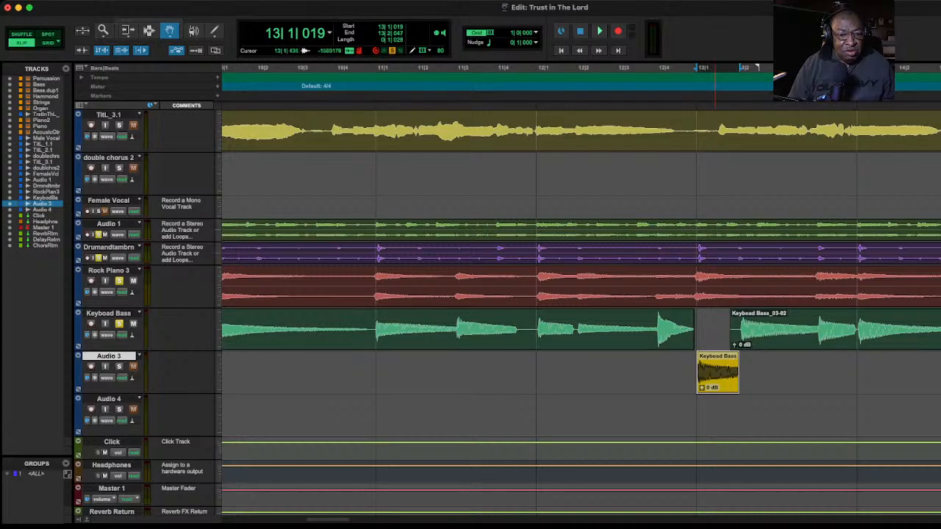
{"action": "left_click_drag", "start_coordinate": [715, 373], "coordinate": [717, 331]}
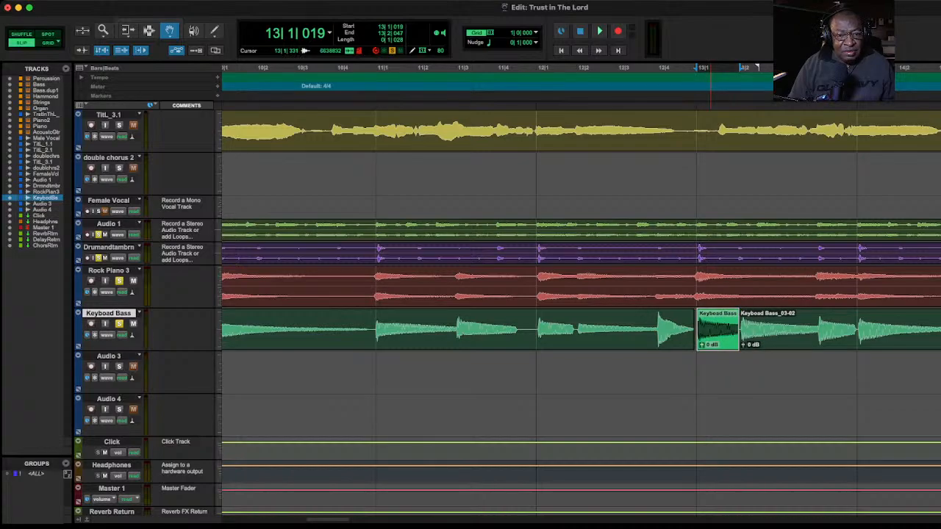
- Play from about 12|3|537 into bar 13 to hear the full-length note in the bass part
{"action": "left_click", "coordinate": [647, 96]}
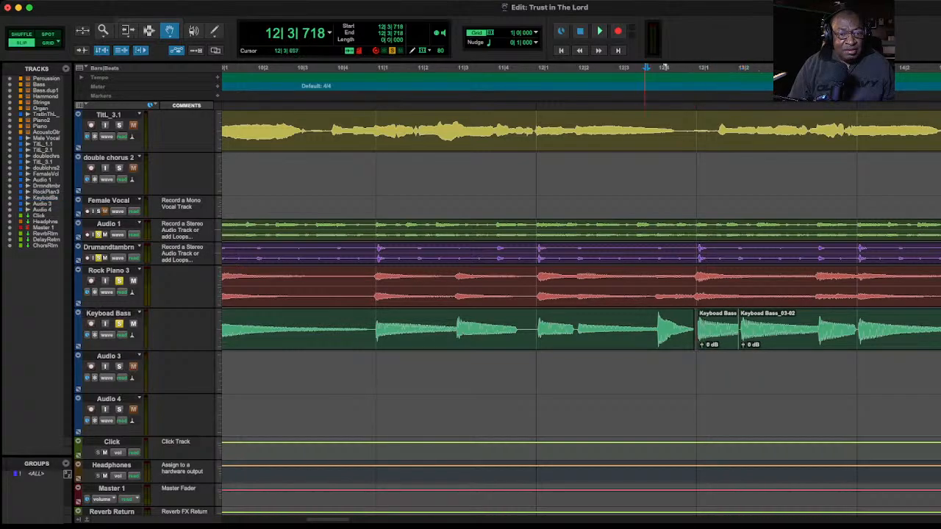
{"action": "left_click", "coordinate": [638, 96]}
{"action": "key", "text": "space"}
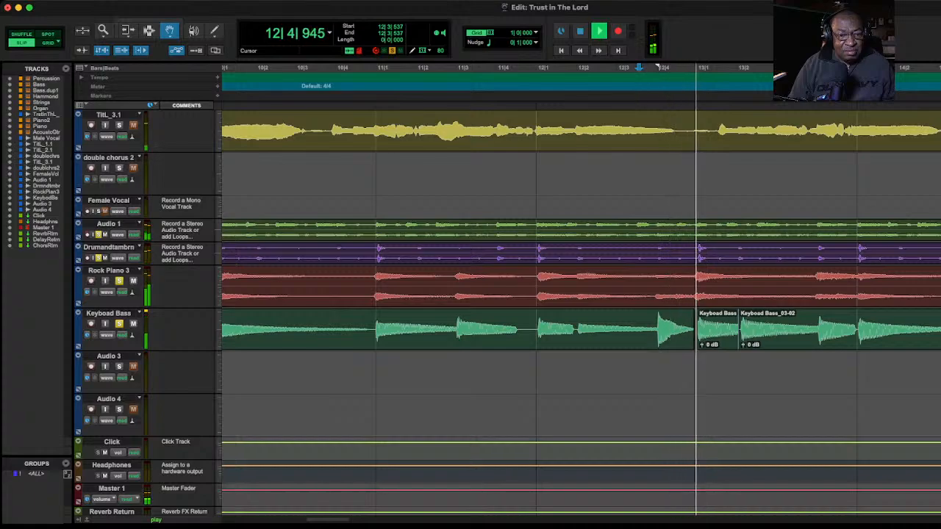
{"action": "key", "text": "space"}
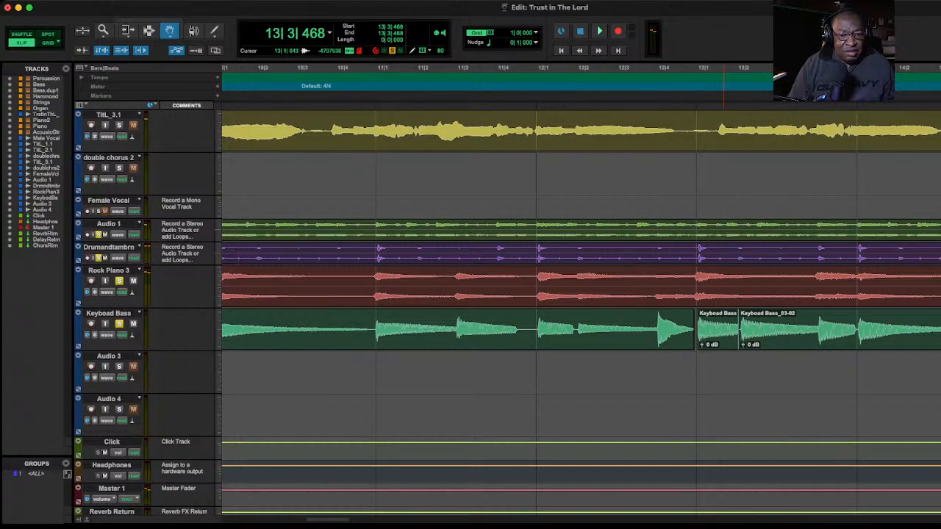
- Move the note to Audio 3, extend its end to about 0|1|210 long, and place it back on Keyboad Bass at 13|1|019
{"action": "left_click_drag", "start_coordinate": [716, 331], "coordinate": [717, 373]}
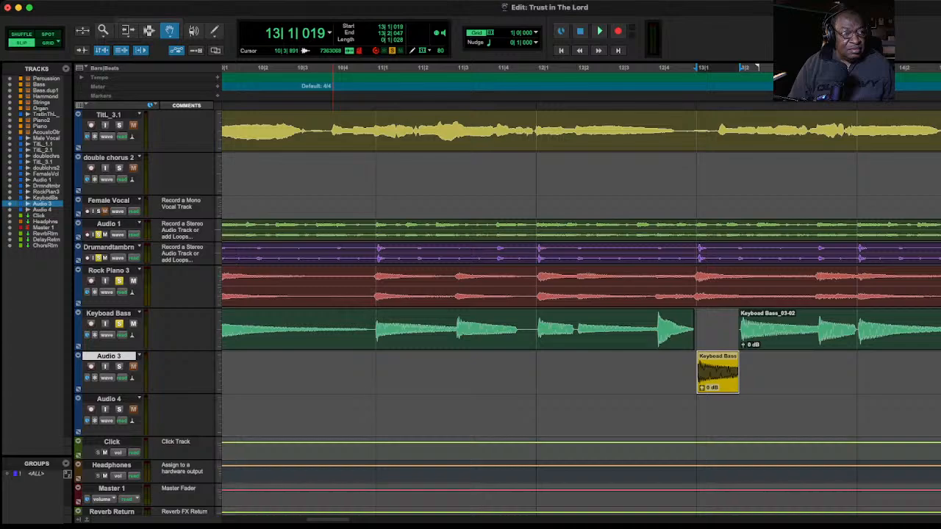
{"action": "key", "text": "F6"}
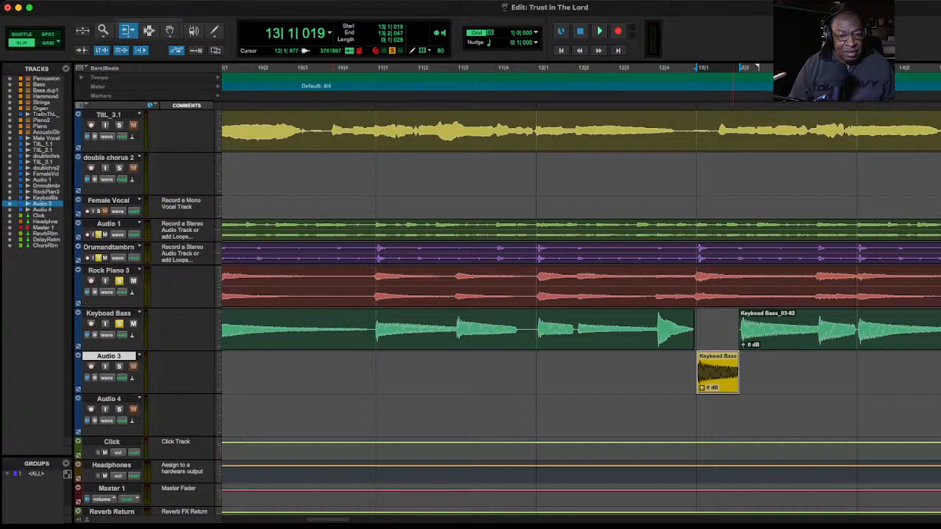
{"action": "left_click_drag", "start_coordinate": [738, 372], "coordinate": [746, 373]}
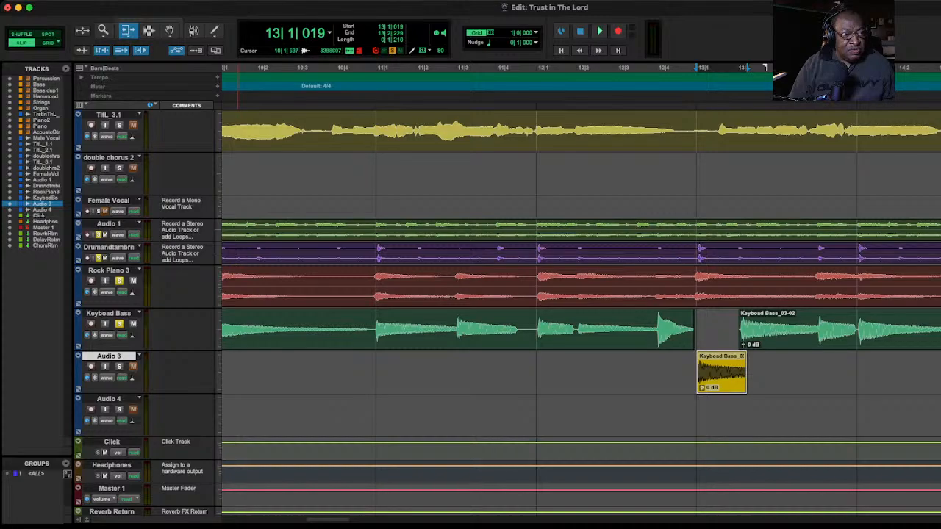
{"action": "key", "text": "F8"}
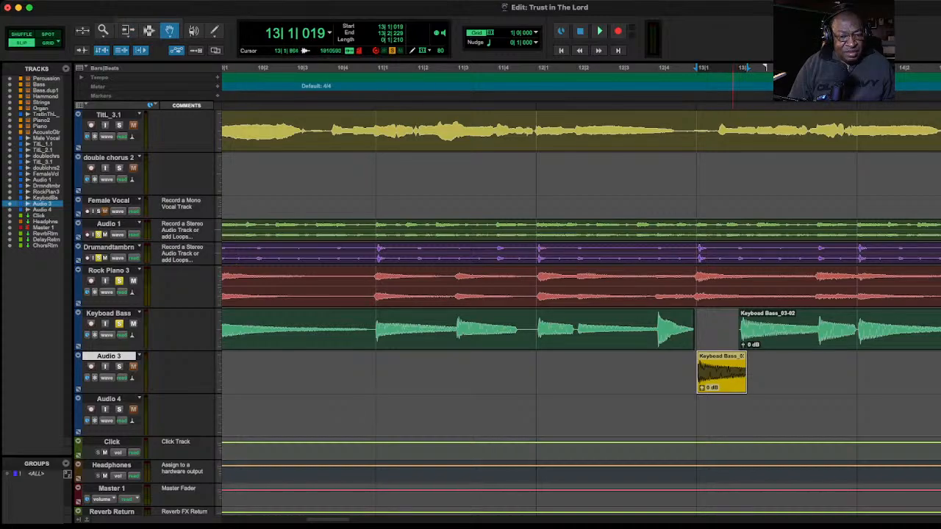
{"action": "left_click_drag", "start_coordinate": [732, 372], "coordinate": [730, 334]}
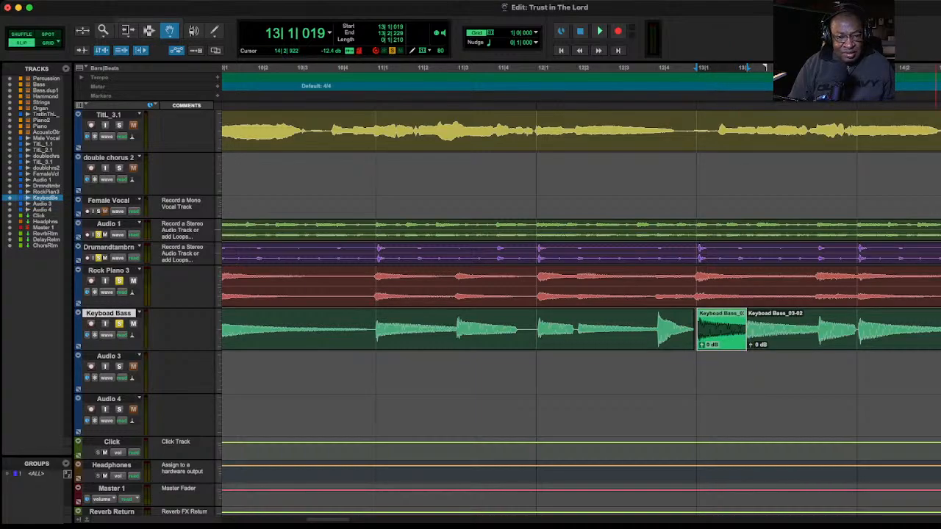
- Shift the inserted Keyboad Bass note slightly earlier so that it starts at about 13|1|007
{"action": "scroll", "coordinate": [581, 308], "scroll_direction": "right", "scroll_amount": 10}
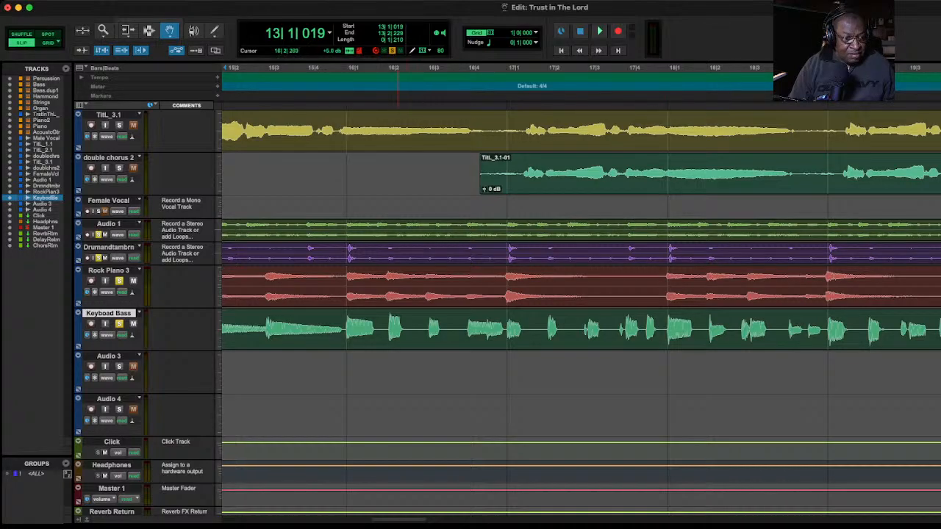
{"action": "scroll", "coordinate": [581, 294], "scroll_direction": "left", "scroll_amount": 10}
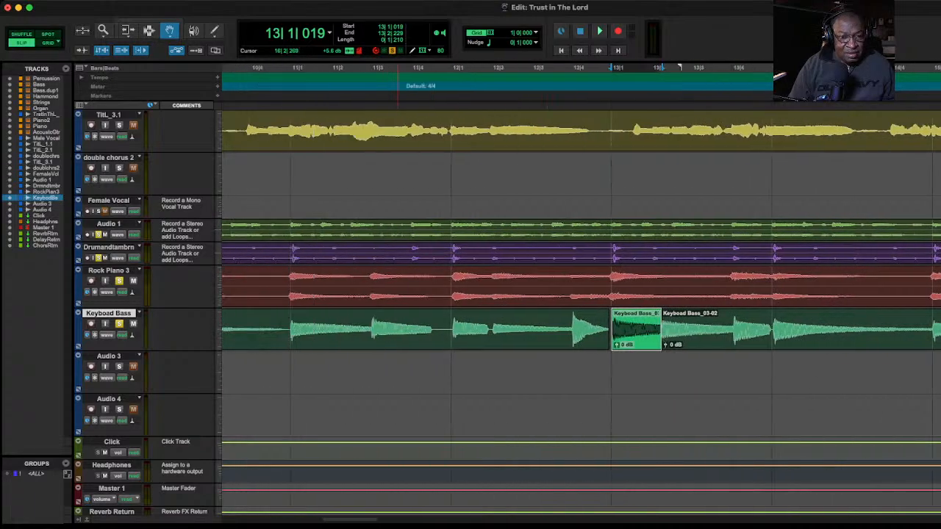
{"action": "scroll", "coordinate": [398, 294], "scroll_direction": "left", "scroll_amount": 1}
{"action": "scroll", "coordinate": [398, 294], "scroll_direction": "right", "scroll_amount": 2}
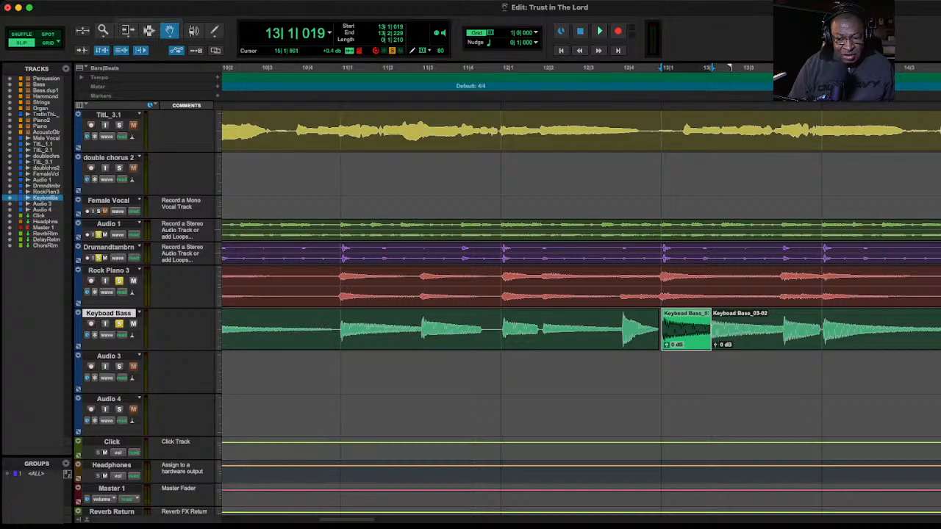
{"action": "key", "text": "t"}
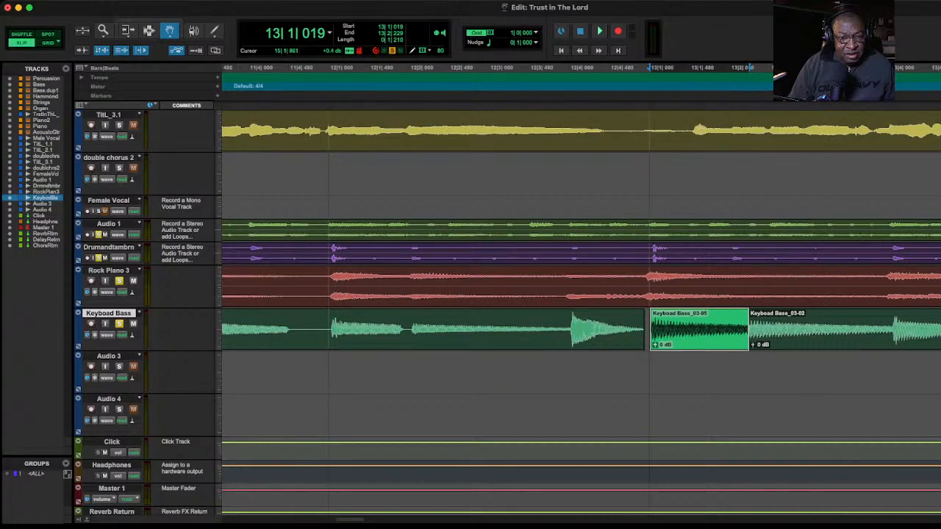
{"action": "key", "text": "t"}
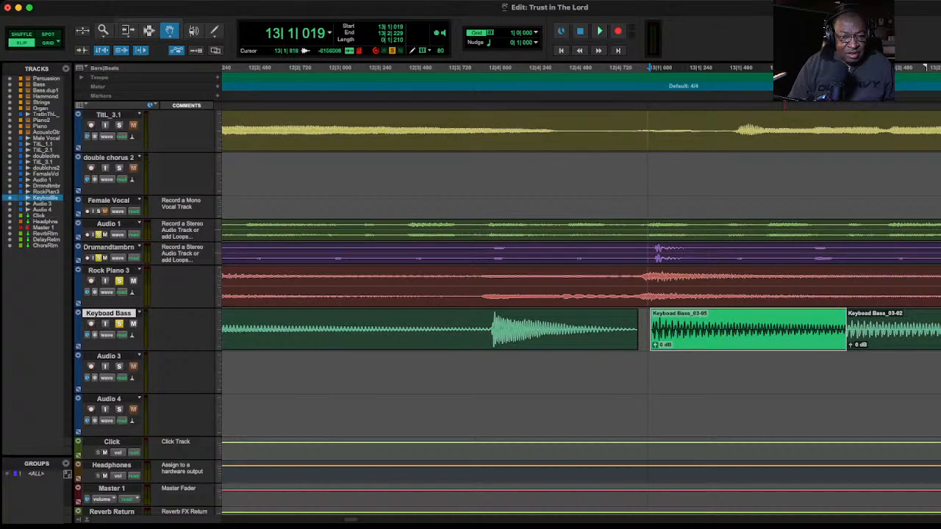
{"action": "left_click_drag", "start_coordinate": [784, 331], "coordinate": [784, 331]}
{"action": "left_click", "coordinate": [775, 382]}
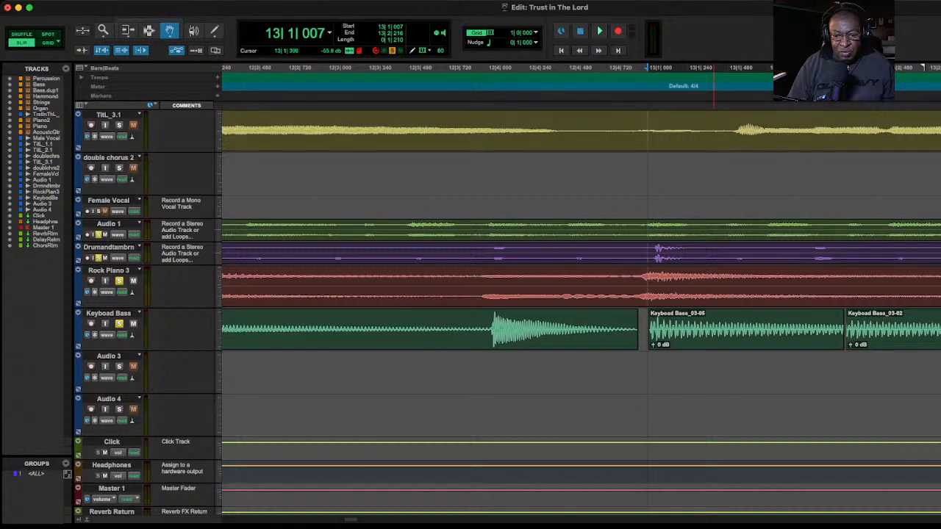
- Play the mix from about 11|1|724 to the start of bar 14 to check the repaired bass note
{"action": "key", "text": "r"}
{"action": "key", "text": "r"}
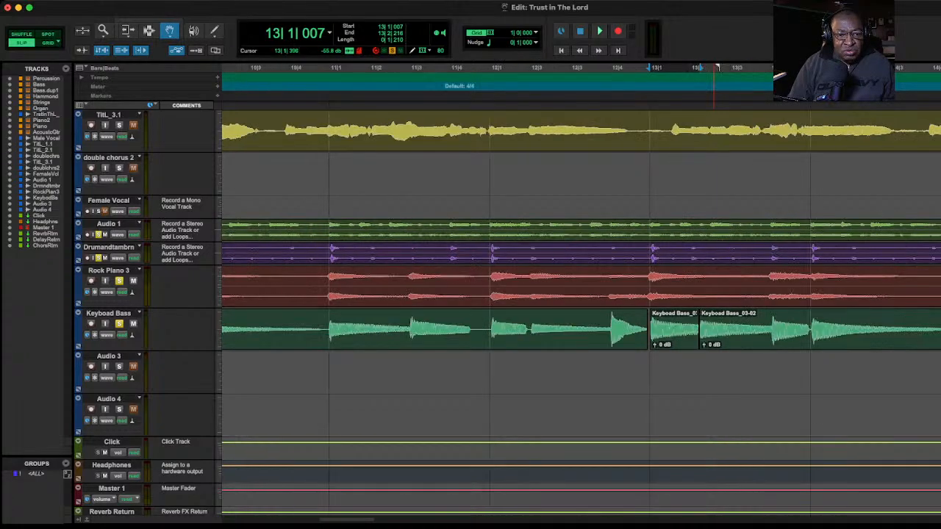
{"action": "key", "text": "r"}
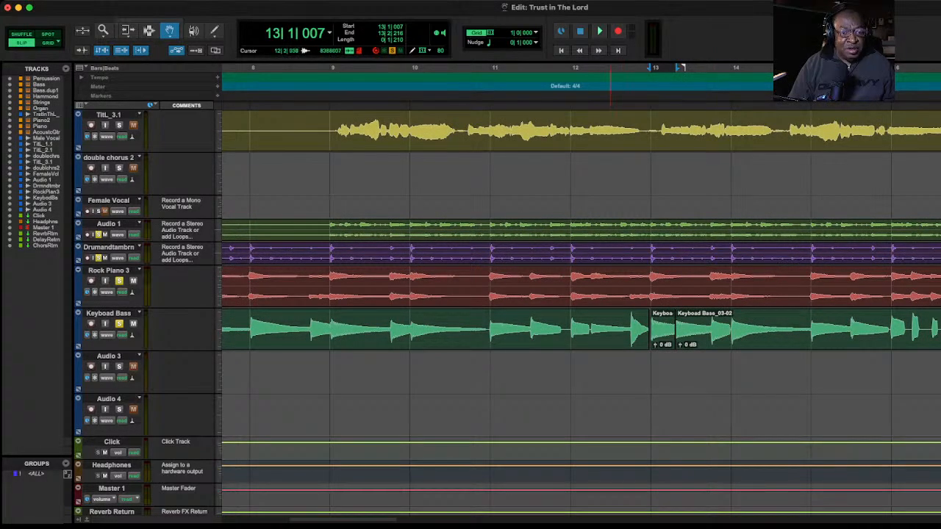
{"action": "left_click", "coordinate": [610, 74]}
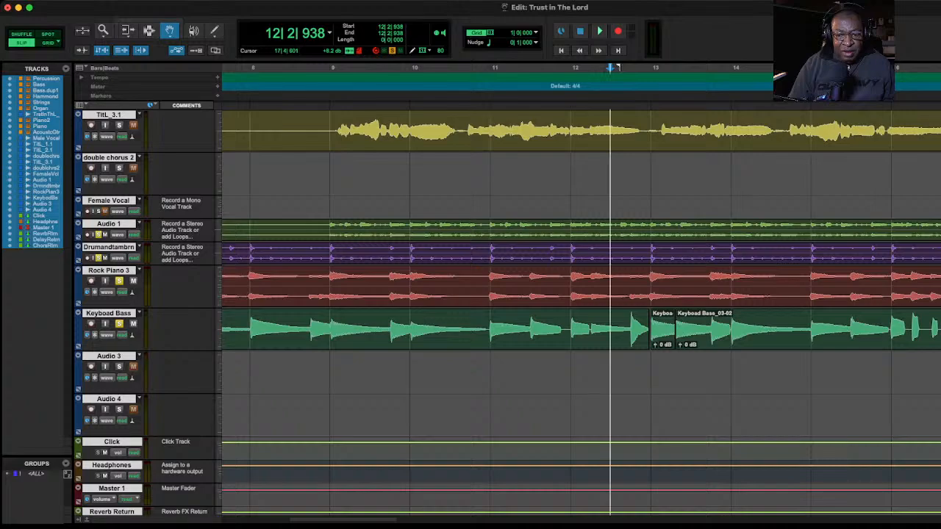
{"action": "key", "text": "r"}
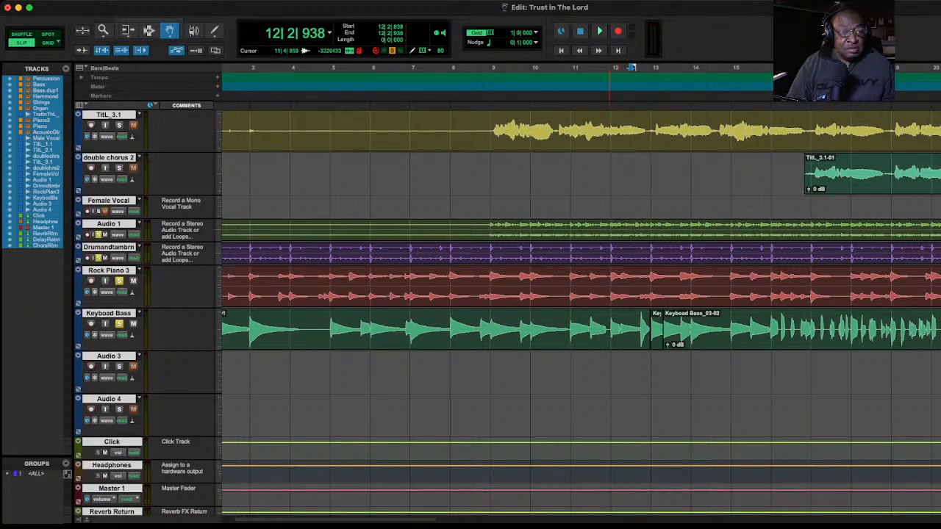
{"action": "left_click", "coordinate": [578, 69]}
{"action": "key", "text": "space"}
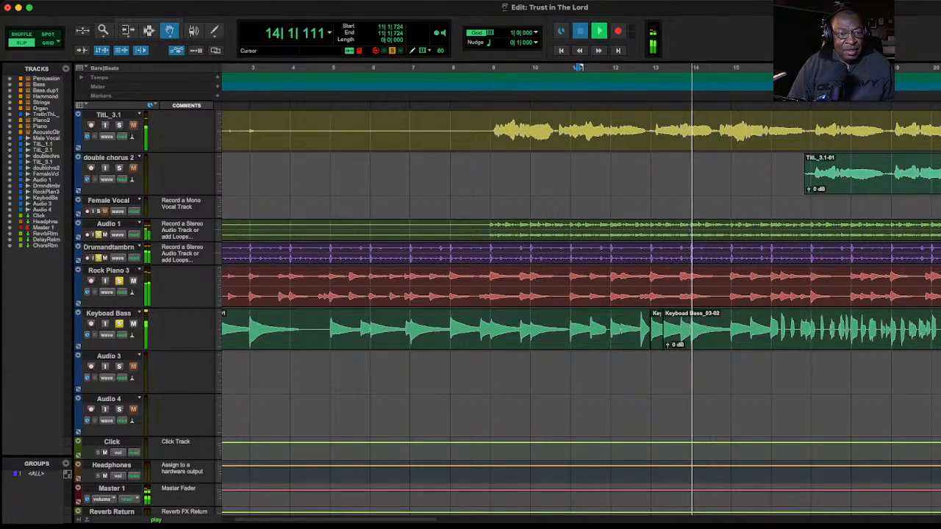
{"action": "key", "text": "space"}
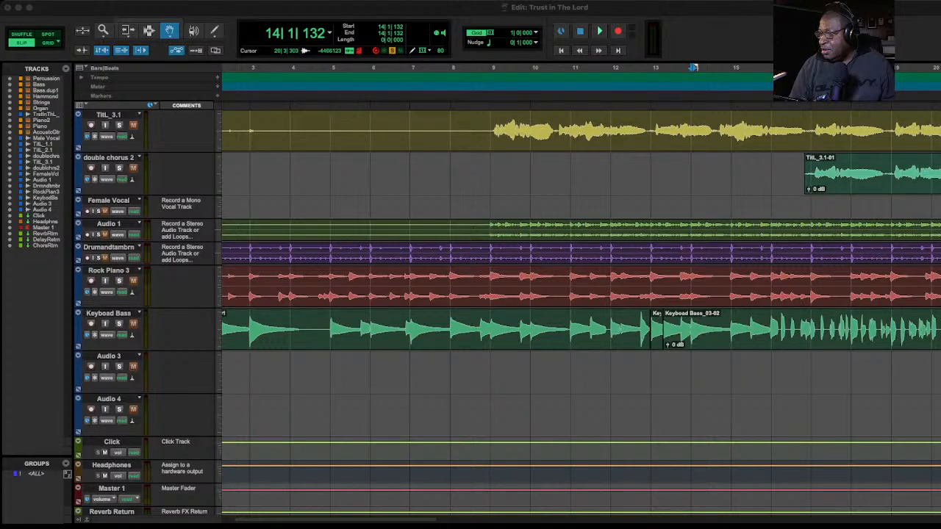
- Solo the Keyboad Bass track and play it briefly from about 11|1|049
{"action": "left_click", "coordinate": [119, 323]}
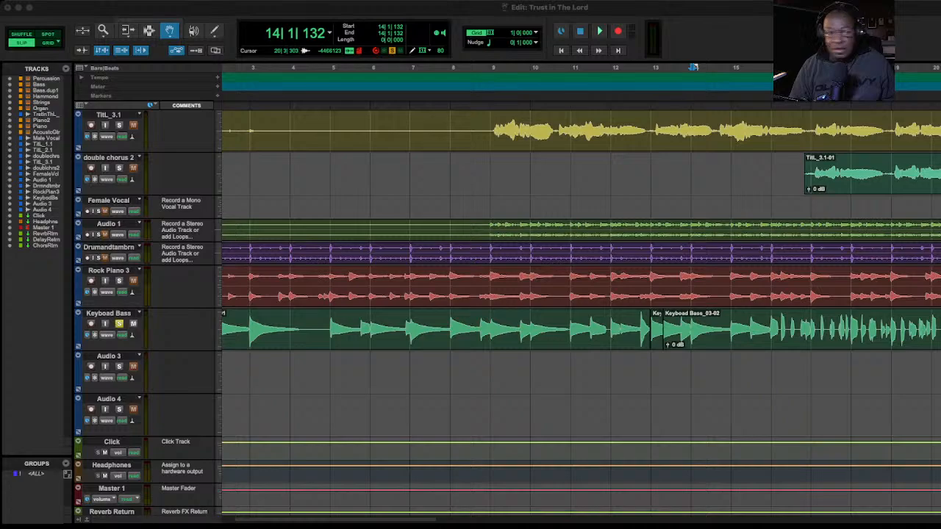
{"action": "left_click", "coordinate": [571, 95]}
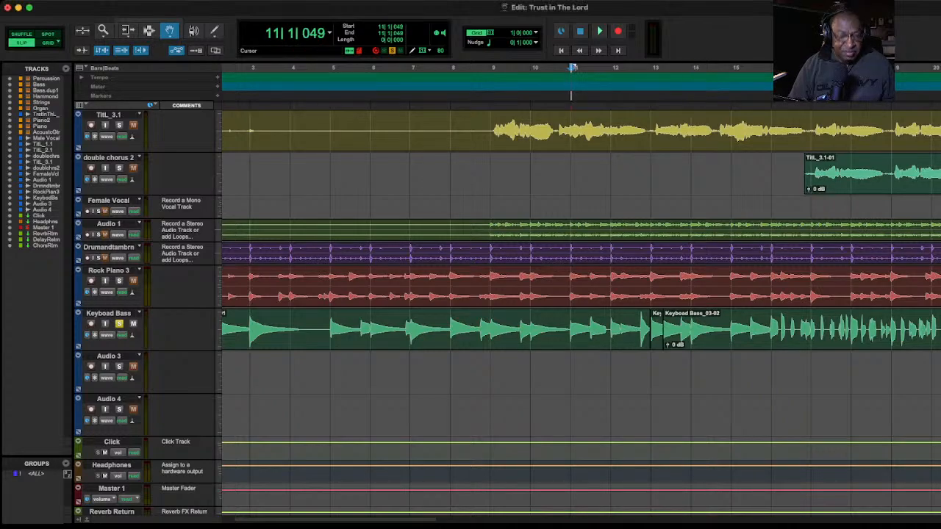
{"action": "key", "text": "space"}
{"action": "key", "text": "space"}
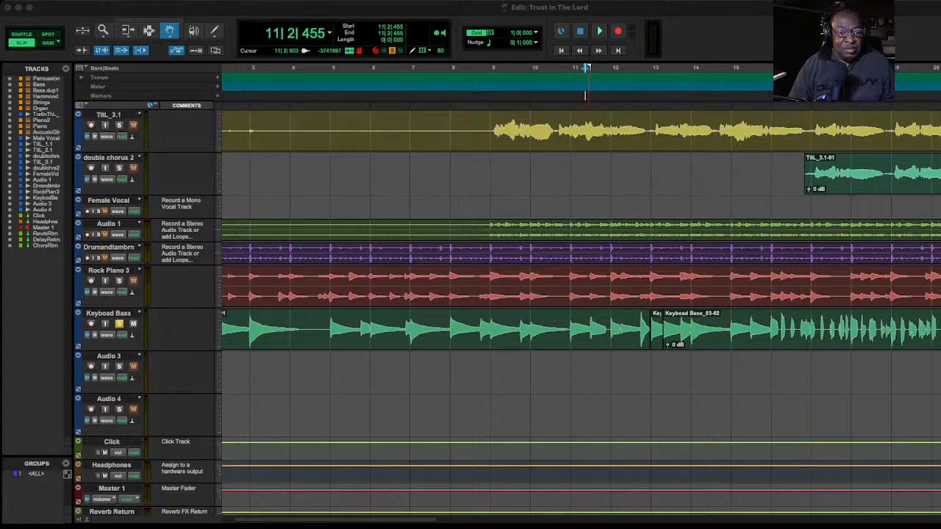
- Play the soloed Keyboad Bass from about 11|4|390 through the repaired note in bar 13
{"action": "left_click", "coordinate": [604, 68]}
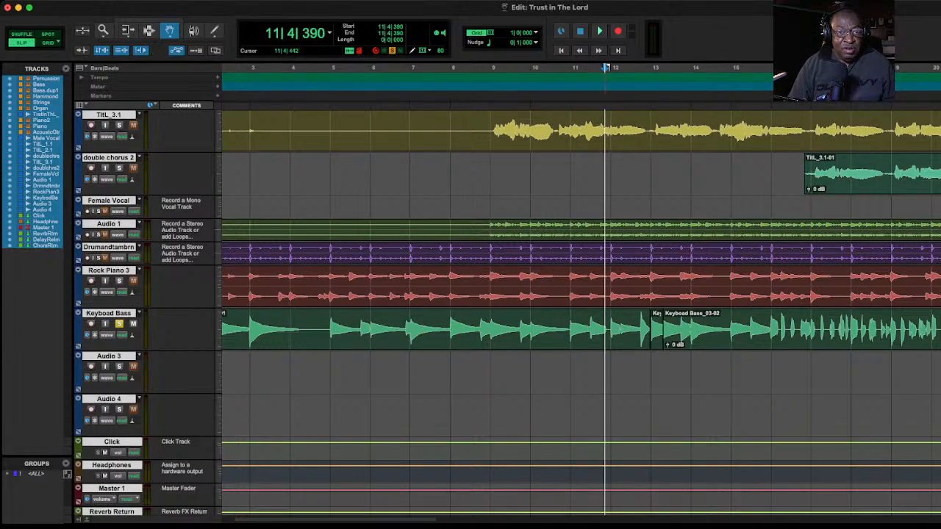
{"action": "key", "text": "space"}
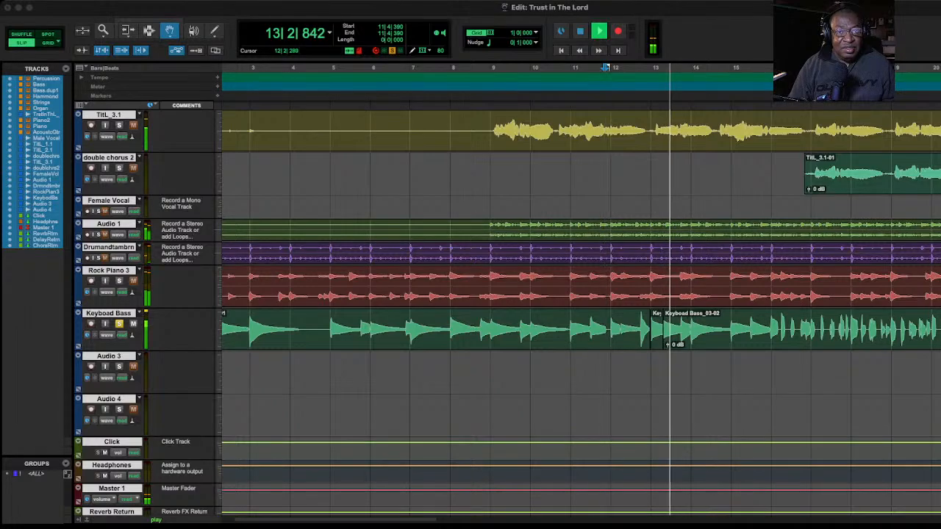
{"action": "key", "text": "space"}
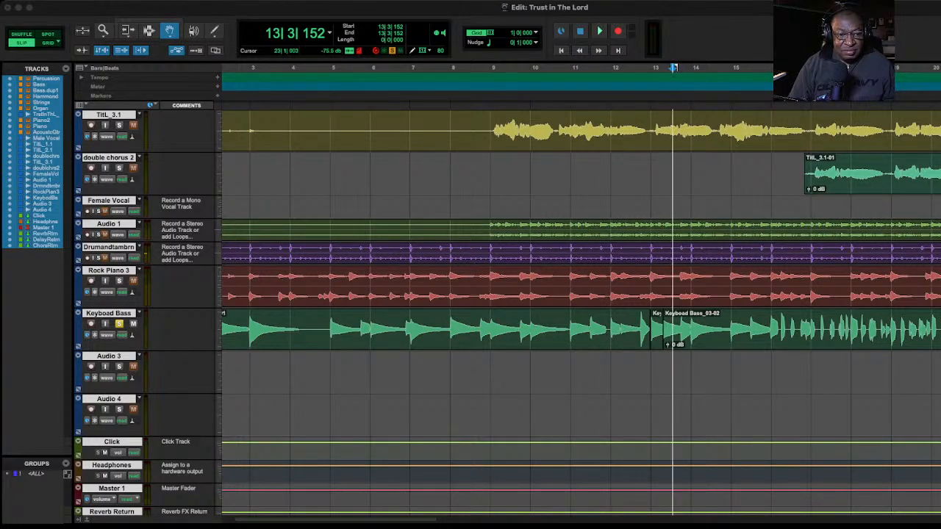
- Zoom in around bar 13 and play the soloed Keyboad Bass from about 12|2|821 to 13|2|945
{"action": "key", "text": "super+bracketright"}
{"action": "key", "text": "super+bracketright"}
{"action": "key", "text": "super+bracketright"}
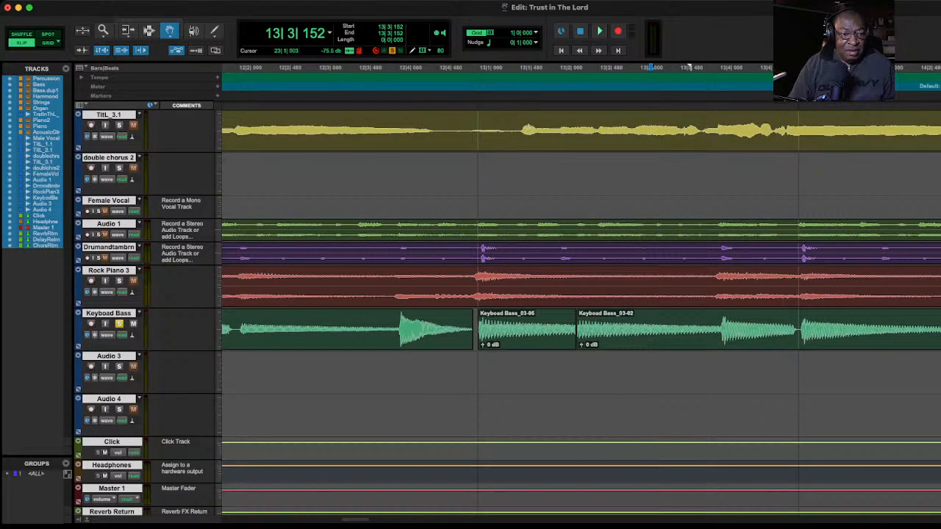
{"action": "left_click", "coordinate": [306, 86]}
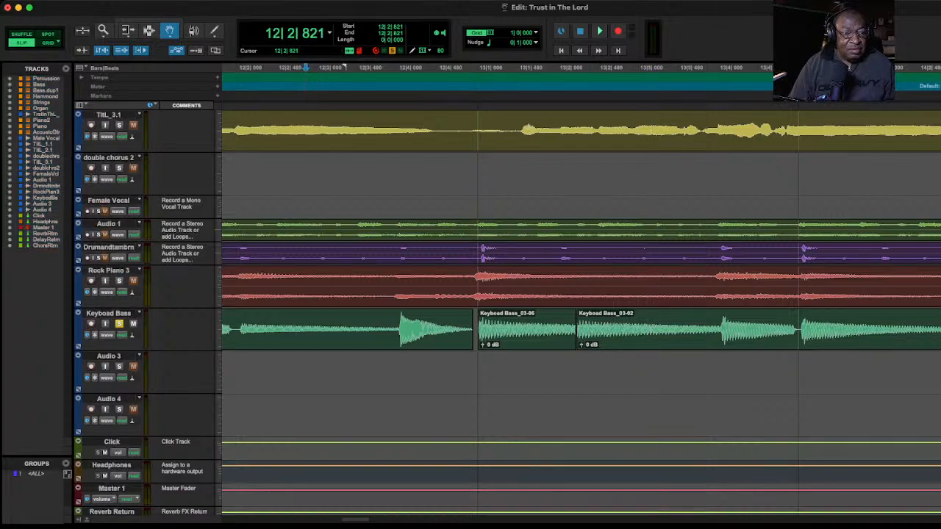
{"action": "key", "text": "space"}
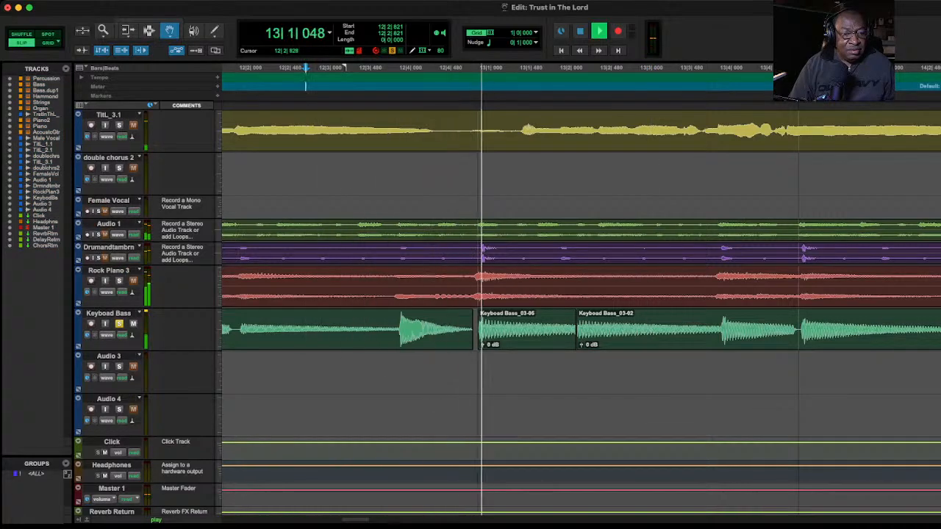
{"action": "key", "text": "space"}
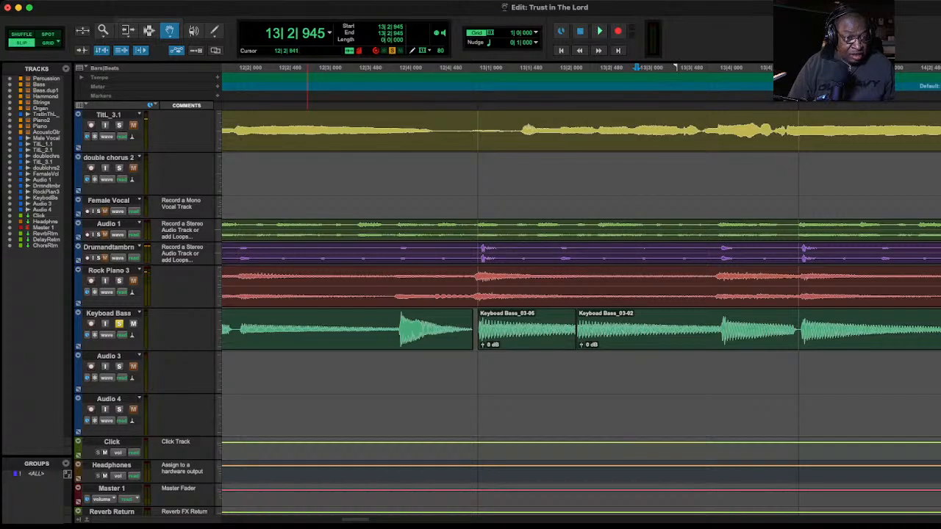
- Undo the copied note's shift and its placement on Keyboad Bass, keeping its extended length of 0|1|210 on Audio 3
{"action": "key", "text": "super+z"}
{"action": "key", "text": "super+z"}
{"action": "key", "text": "super+z"}
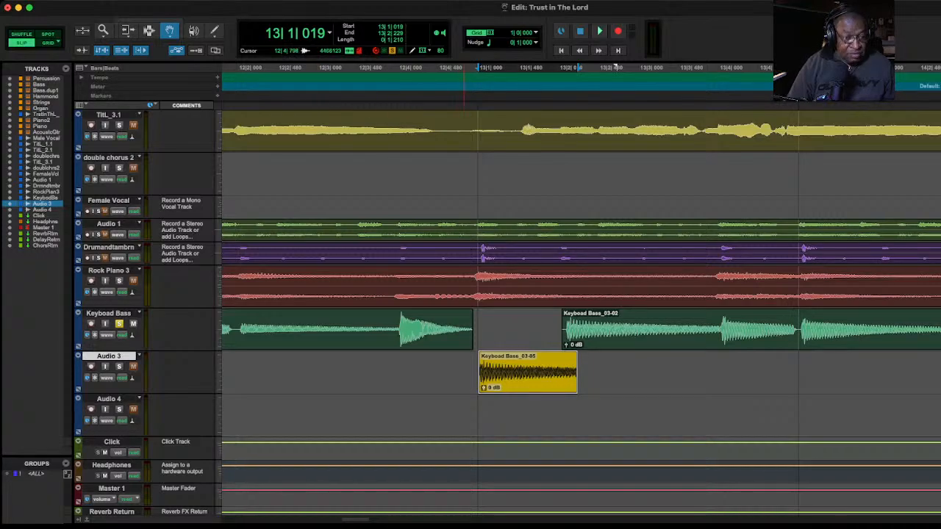
{"action": "key", "text": "super+z"}
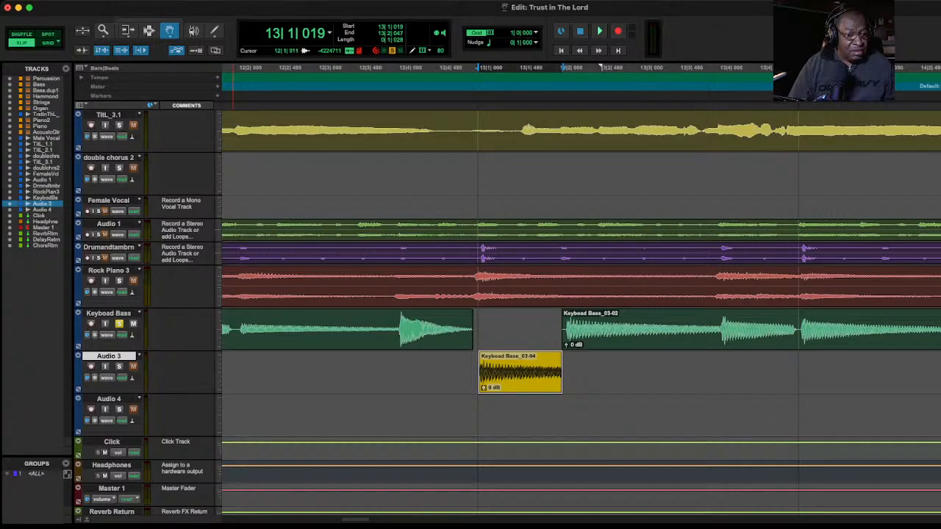
{"action": "key", "text": "super+z"}
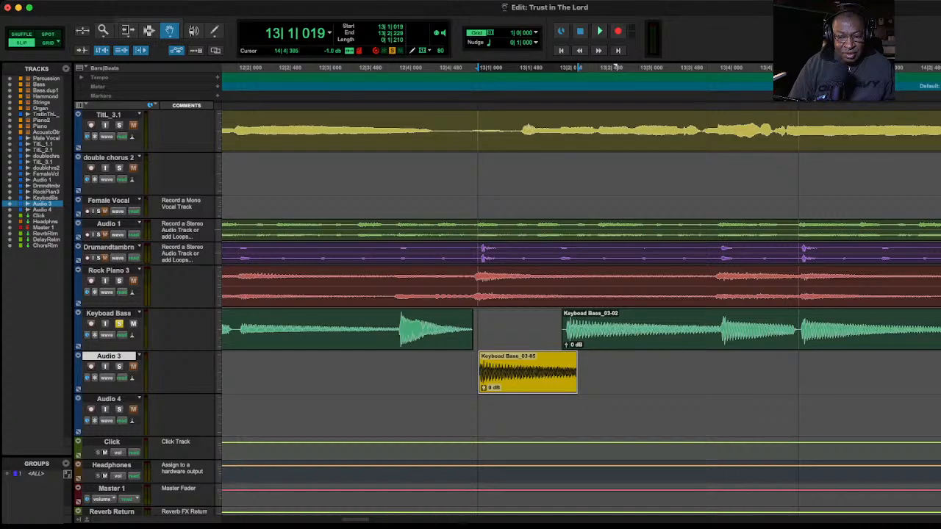
- Trim the start of the Keyboad Bass clip following the gap to about 13|2|099
{"action": "key", "text": "t"}
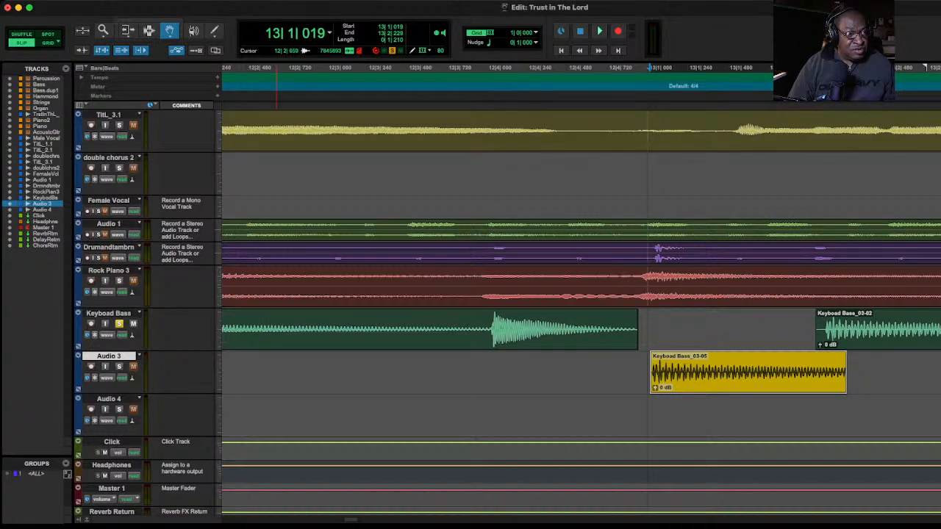
{"action": "key", "text": "F6"}
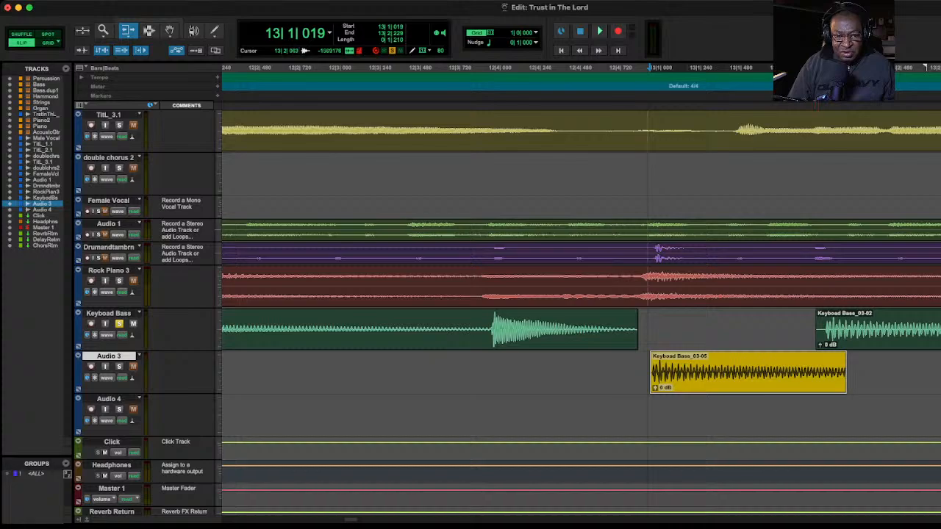
{"action": "left_click_drag", "start_coordinate": [817, 329], "coordinate": [824, 330]}
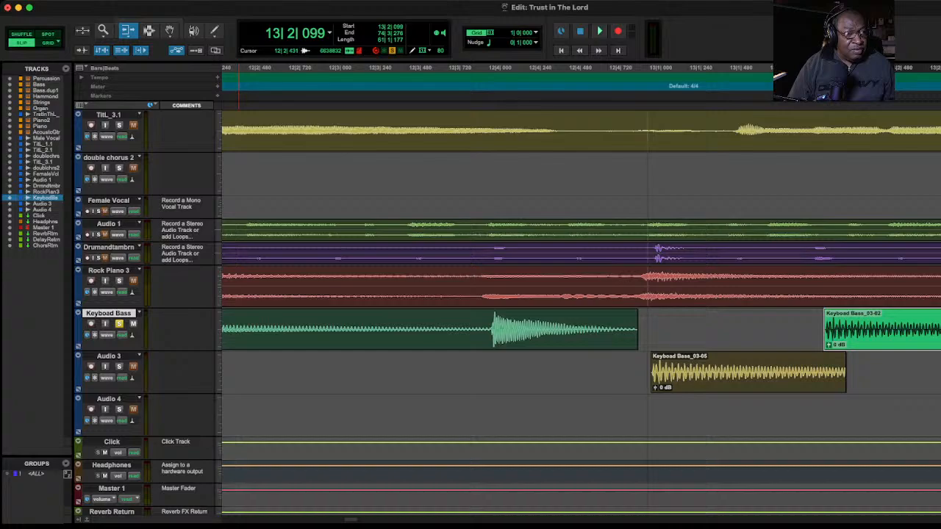
- Move the copied note on Audio 3 earlier so that it starts at 12|4|902, level with the end of the preceding bass clip
{"action": "left_click", "coordinate": [170, 30]}
{"action": "left_click", "coordinate": [727, 374]}
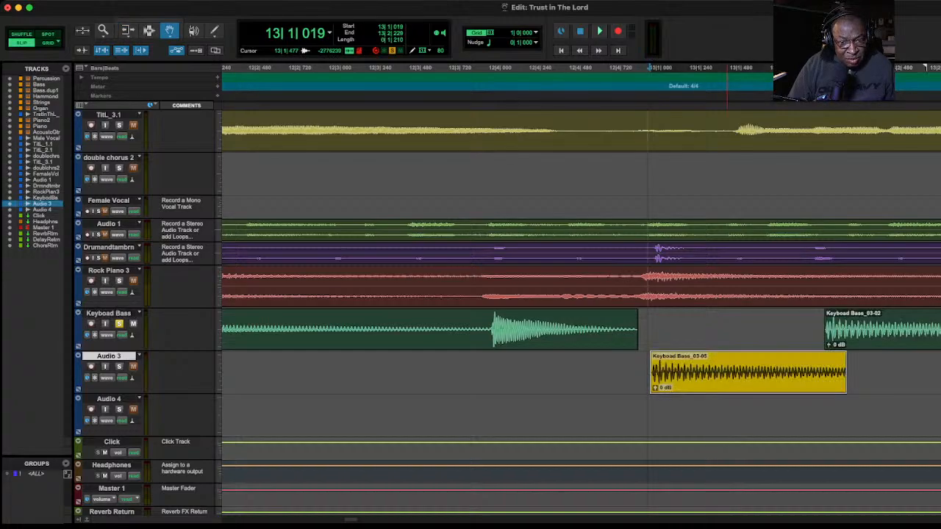
{"action": "left_click_drag", "start_coordinate": [727, 374], "coordinate": [714, 374]}
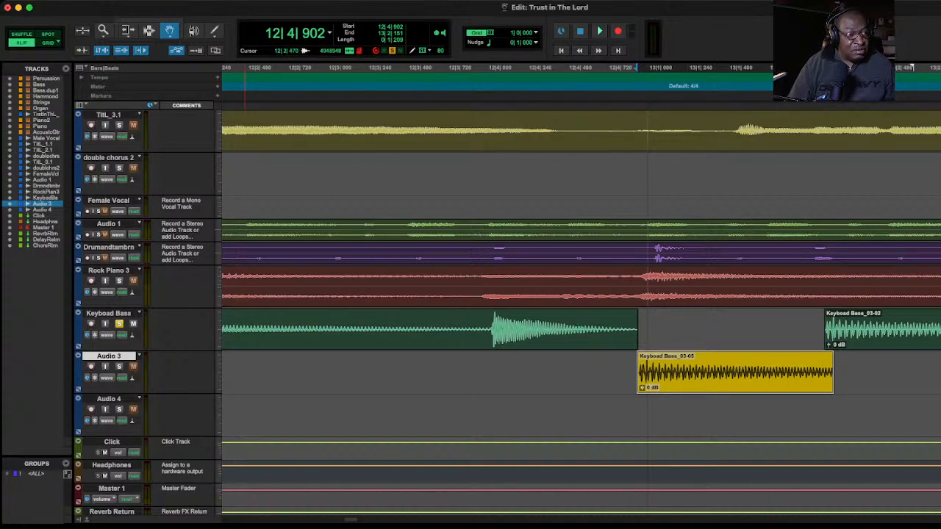
- Trim the end of the Audio 3 note to 13|2|102 so that it meets the start of the following bass clip
{"action": "key", "text": "F7"}
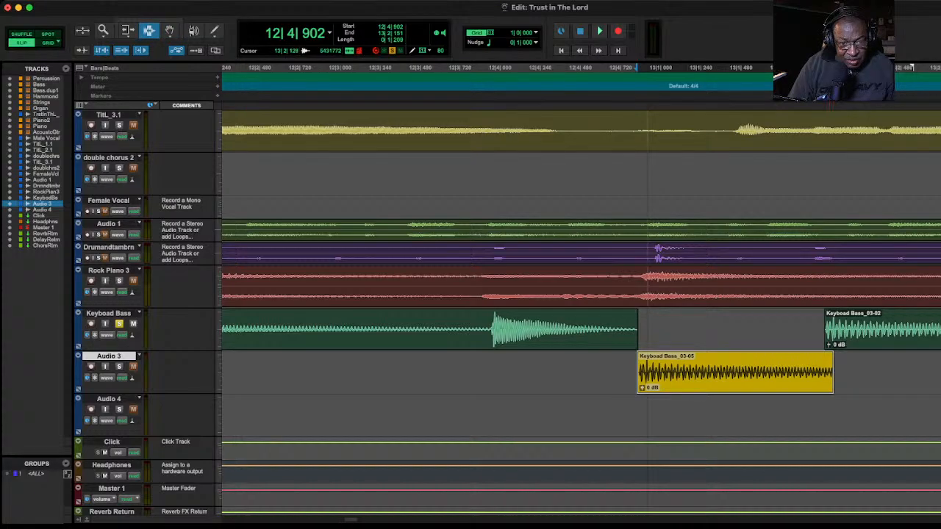
{"action": "left_click", "coordinate": [829, 373]}
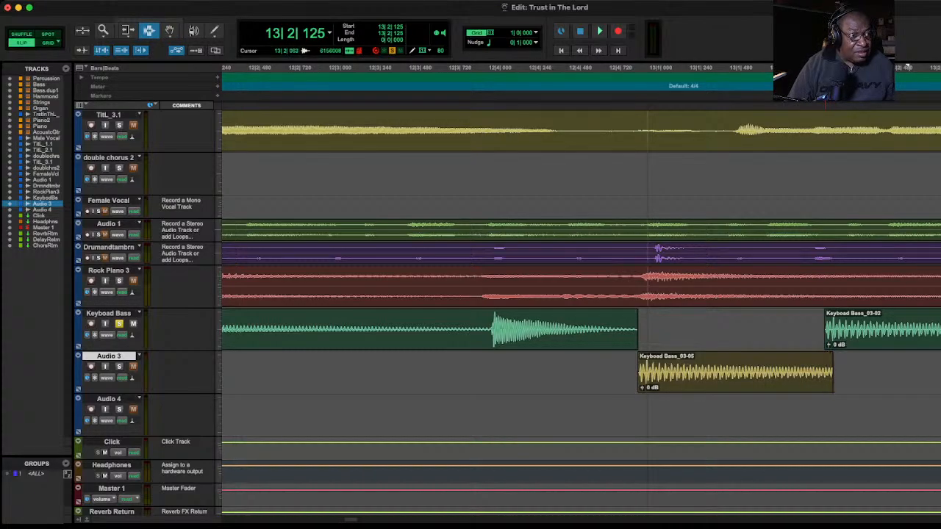
{"action": "key", "text": "F6"}
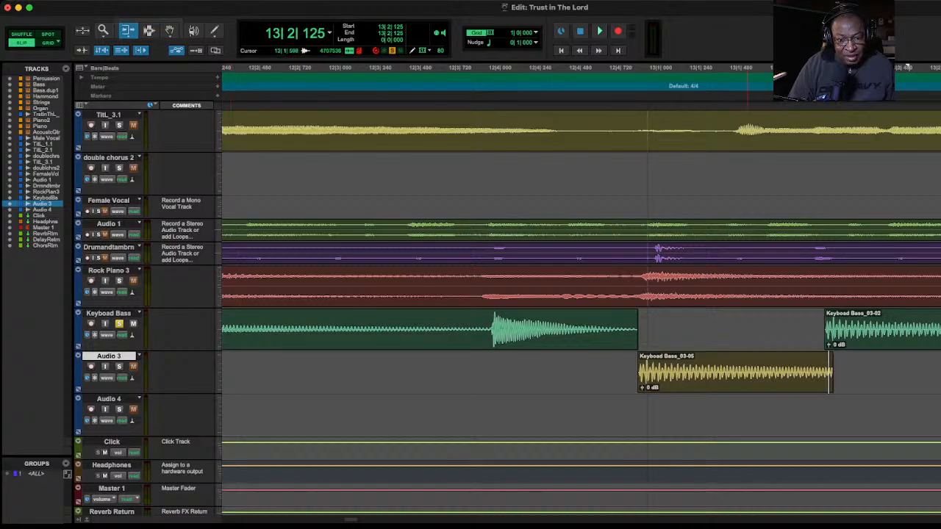
{"action": "left_click", "coordinate": [832, 373]}
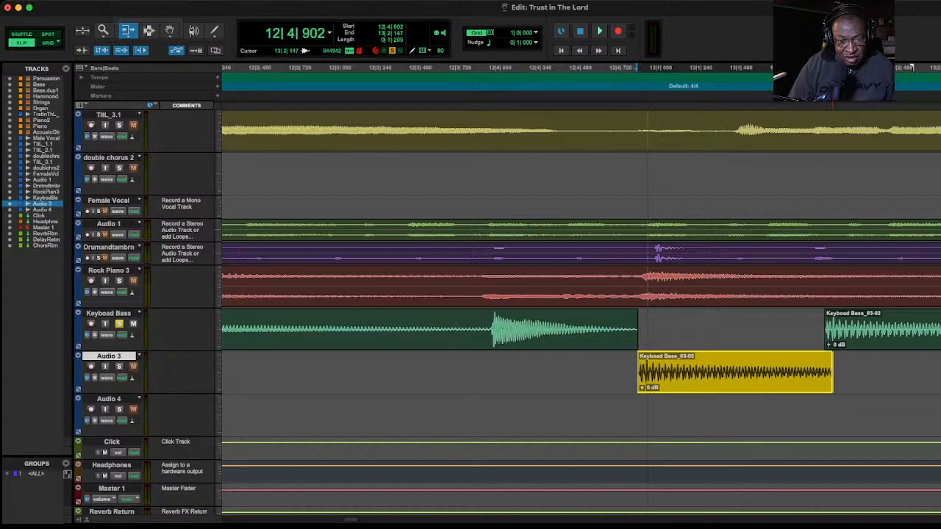
{"action": "left_click_drag", "start_coordinate": [833, 373], "coordinate": [825, 373]}
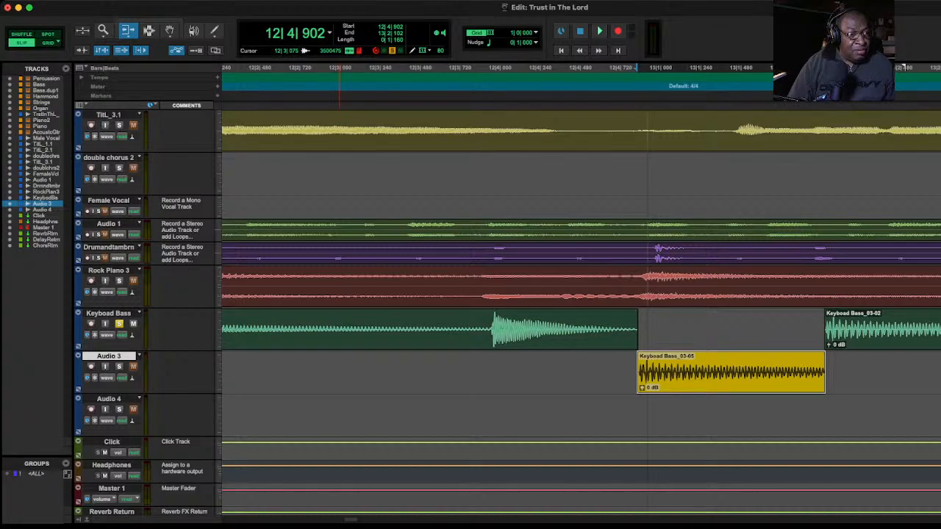
- Move the trimmed note from Audio 3 up into the gap on the Keyboad Bass track, keeping its start at 12|4|902
{"action": "key", "text": "F8"}
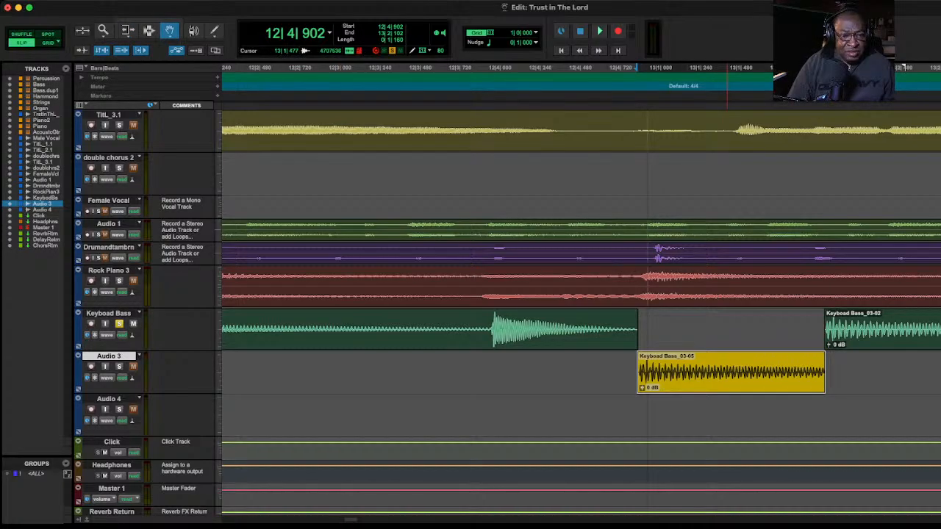
{"action": "left_click_drag", "start_coordinate": [728, 373], "coordinate": [731, 330]}
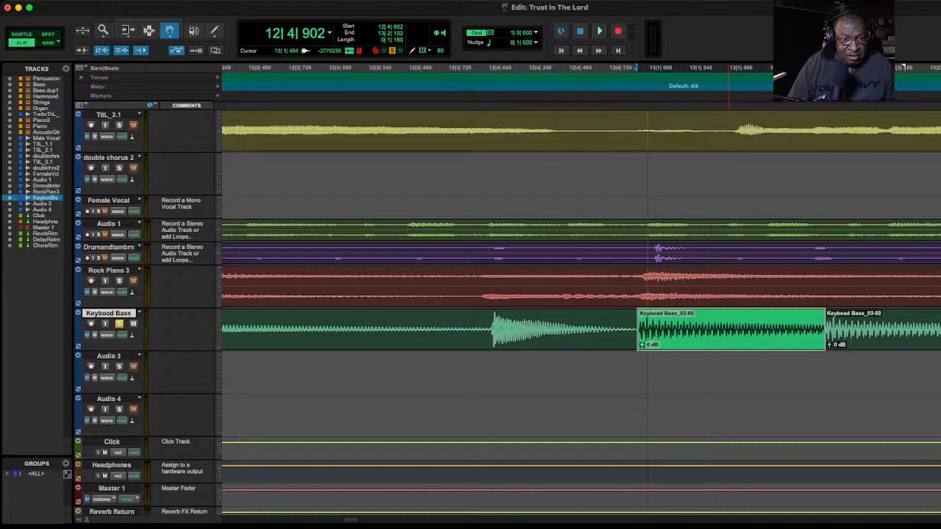
{"action": "left_click", "coordinate": [728, 379]}
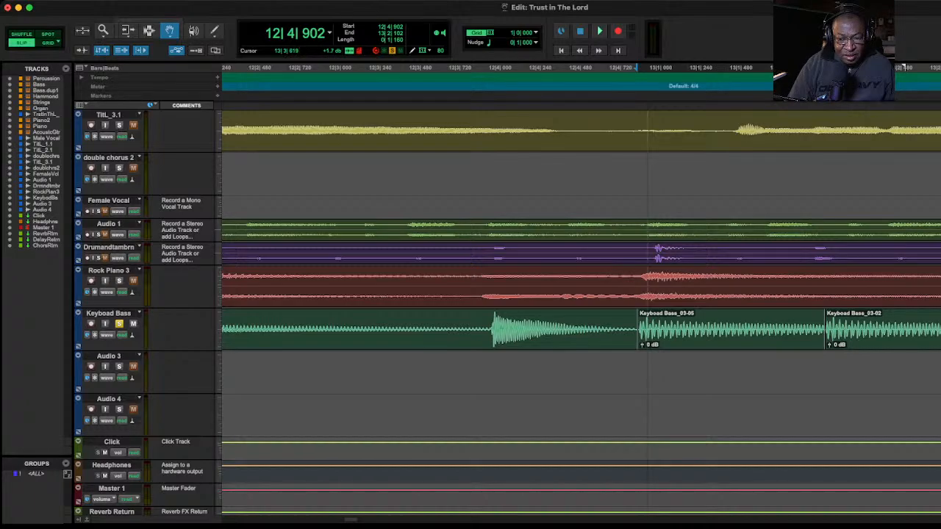
- Play the soloed Keyboad Bass from about 12|2|717 to 13|3|653 to check the inserted note
{"action": "key", "text": "r"}
{"action": "key", "text": "r"}
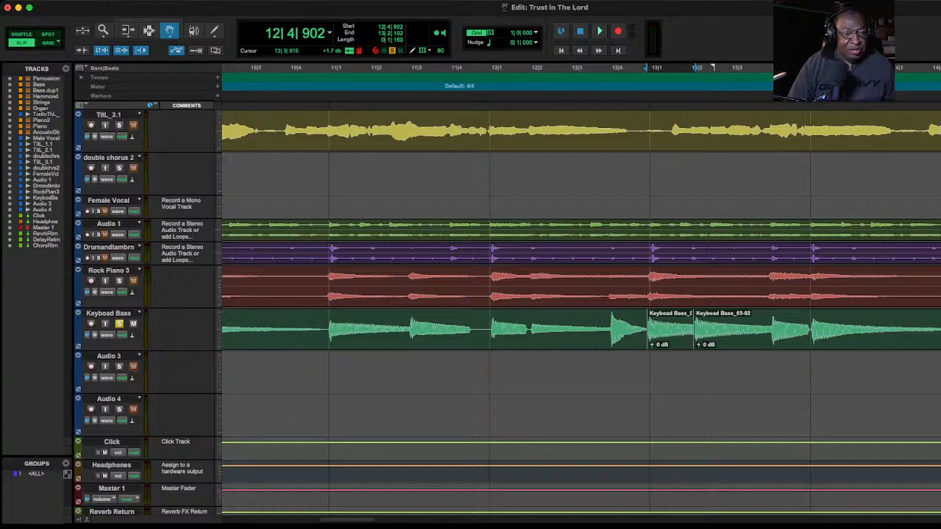
{"action": "left_click", "coordinate": [560, 68]}
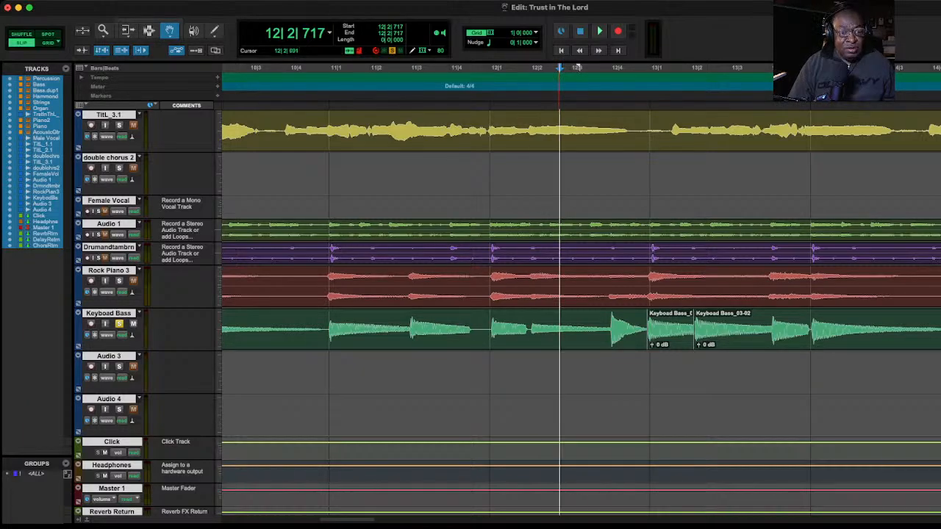
{"action": "key", "text": "space"}
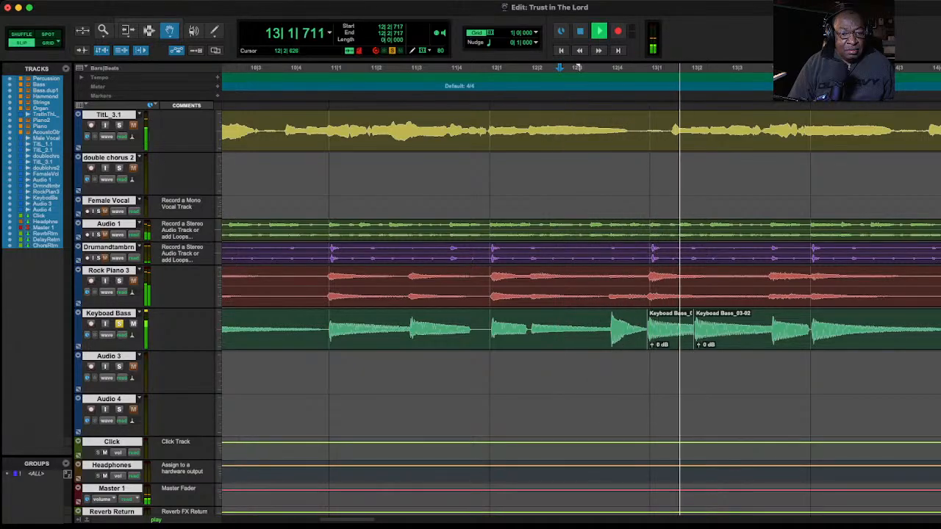
{"action": "key", "text": "space"}
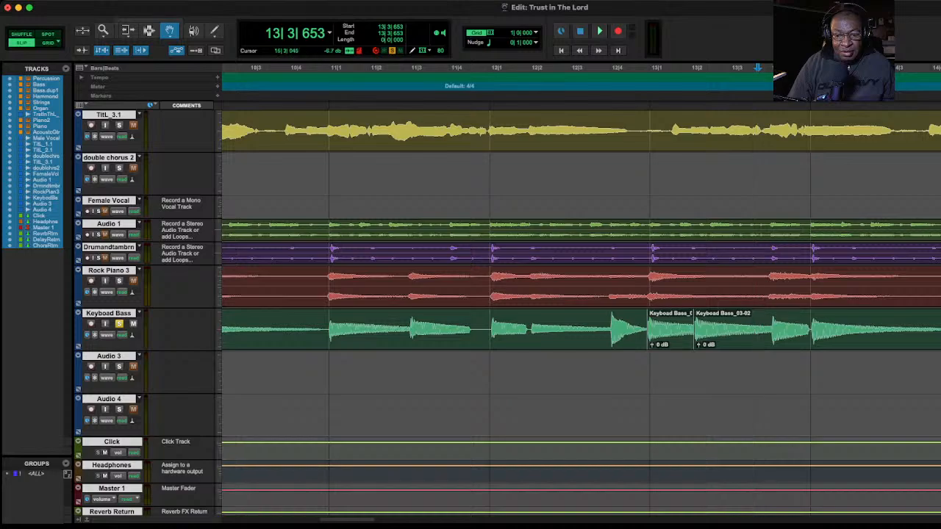
- Shift the inserted Keyboad Bass note slightly later so that it starts at about 12|4|915
{"action": "key", "text": "super+bracketright"}
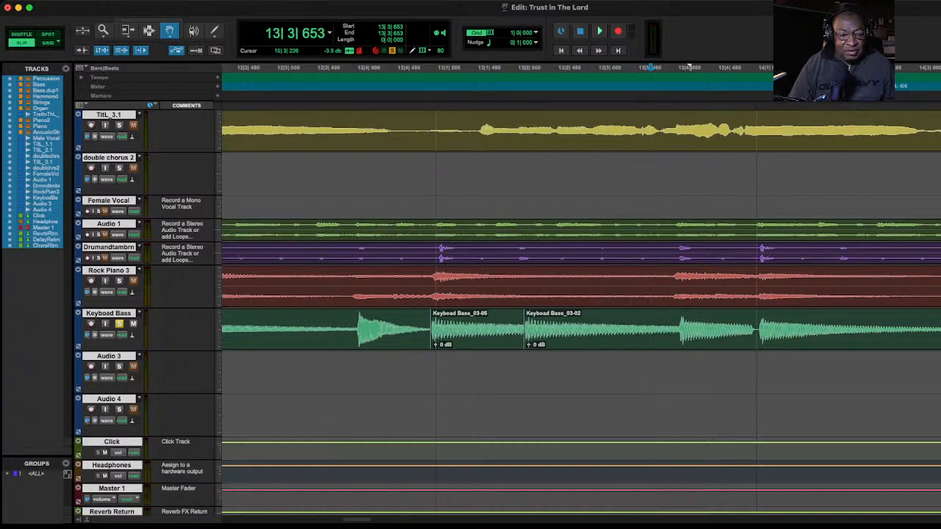
{"action": "key", "text": "super+bracketright"}
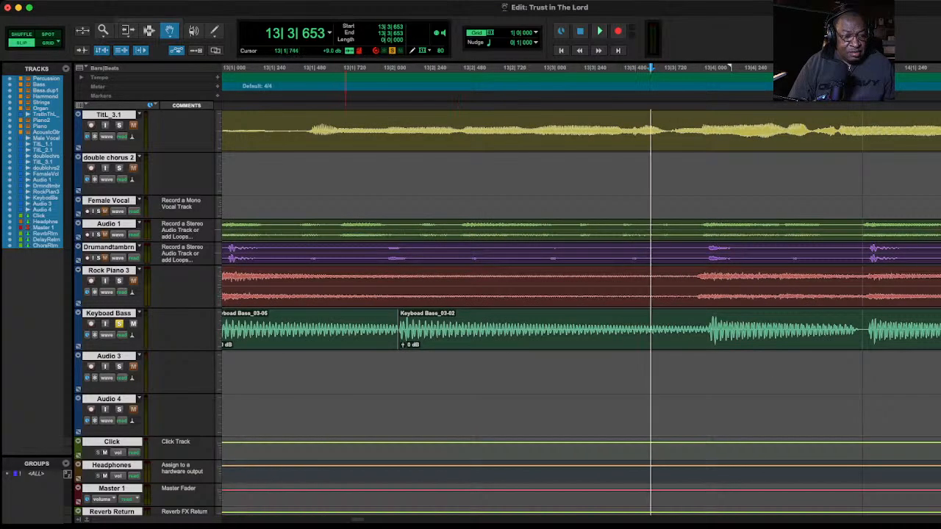
{"action": "scroll", "coordinate": [581, 312], "scroll_direction": "left", "scroll_amount": 10}
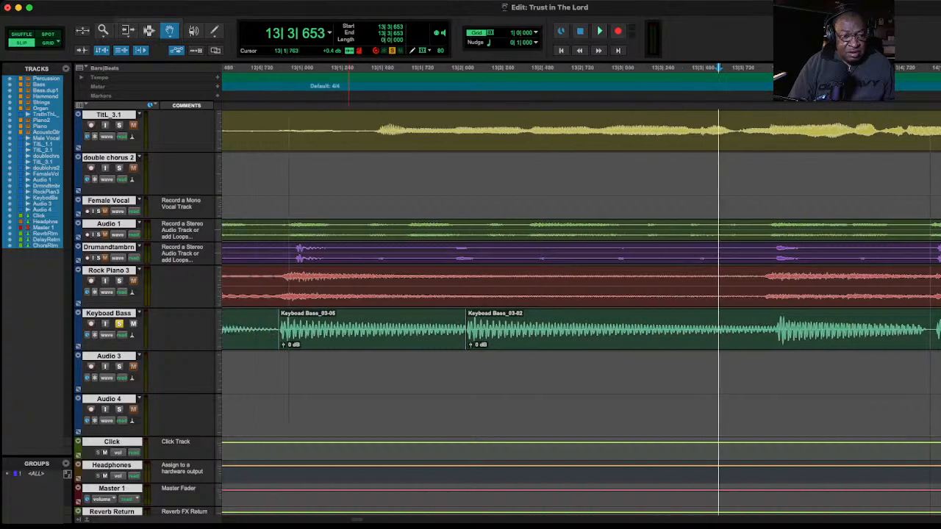
{"action": "scroll", "coordinate": [581, 313], "scroll_direction": "left", "scroll_amount": 2}
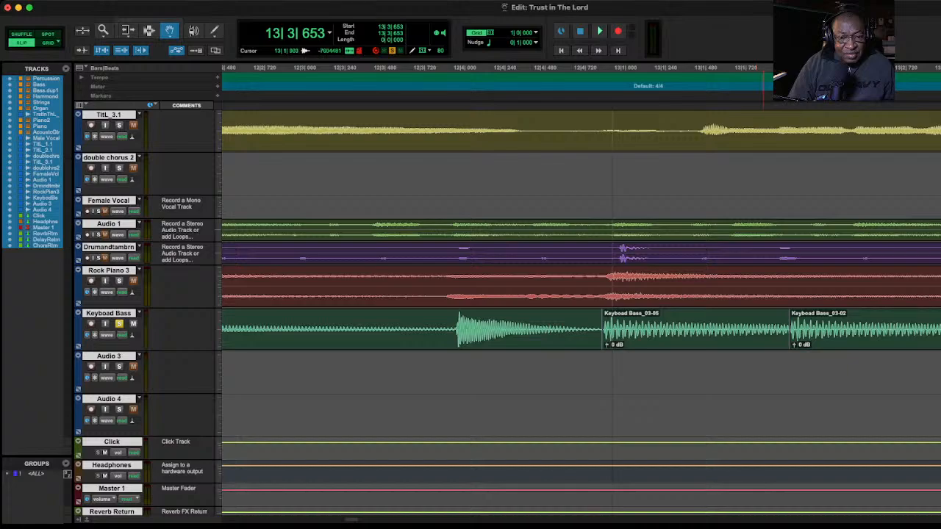
{"action": "left_click", "coordinate": [764, 329]}
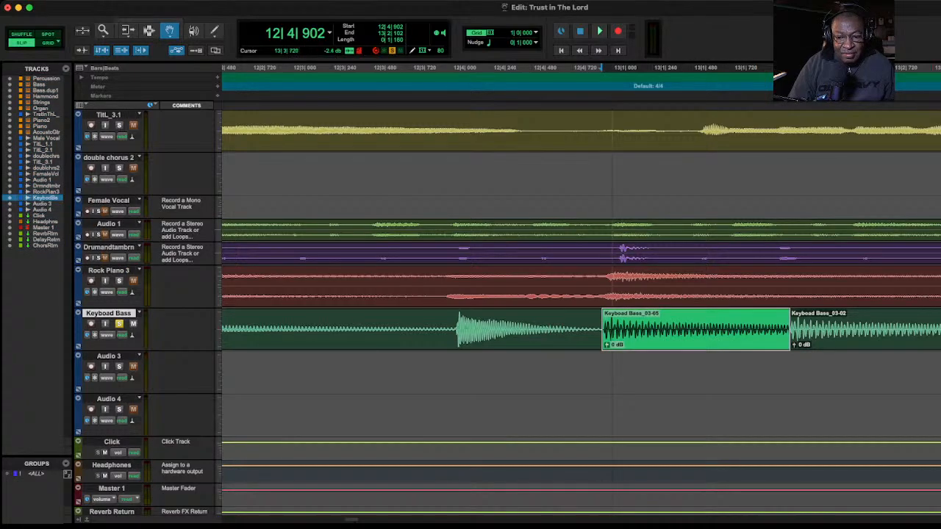
{"action": "key", "text": "t"}
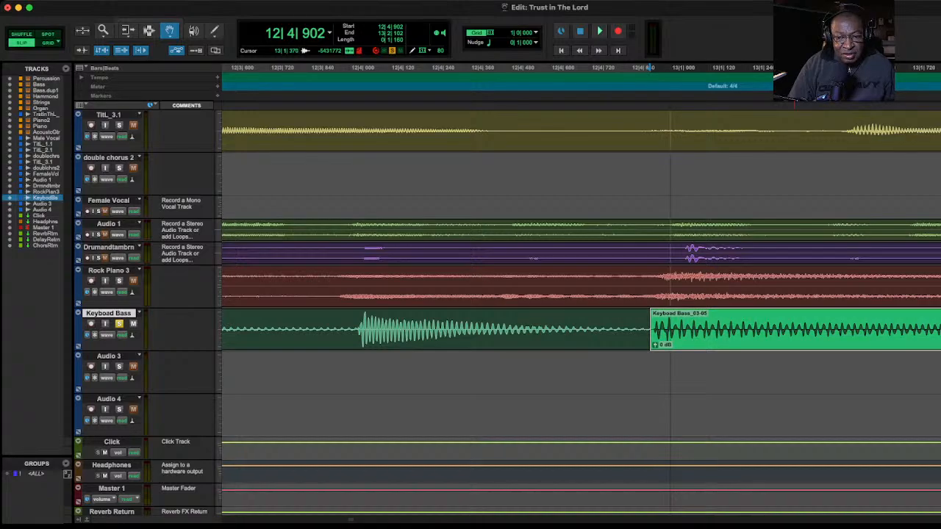
{"action": "left_click_drag", "start_coordinate": [794, 330], "coordinate": [803, 330]}
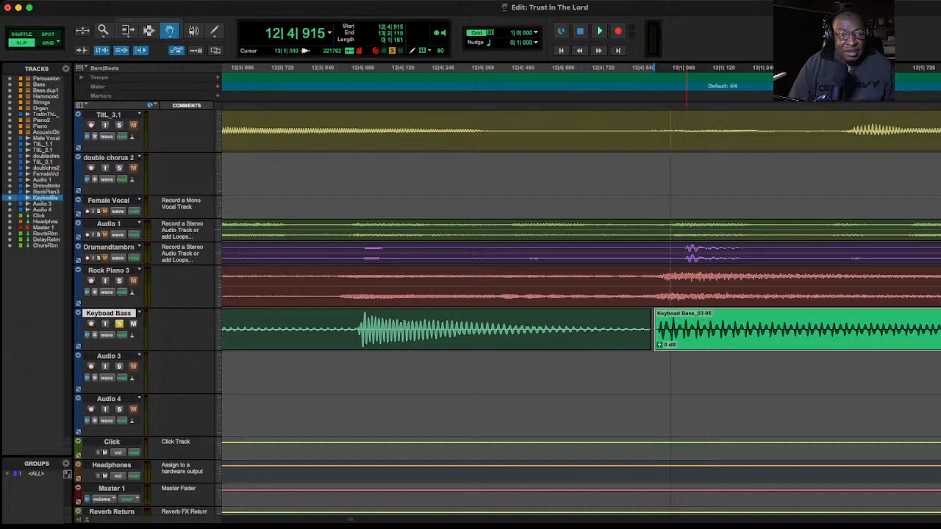
- Play the soloed Keyboad Bass from about 12|4|770 to 13|2|772 to check the shifted note
{"action": "left_click", "coordinate": [607, 68]}
{"action": "key", "text": "space"}
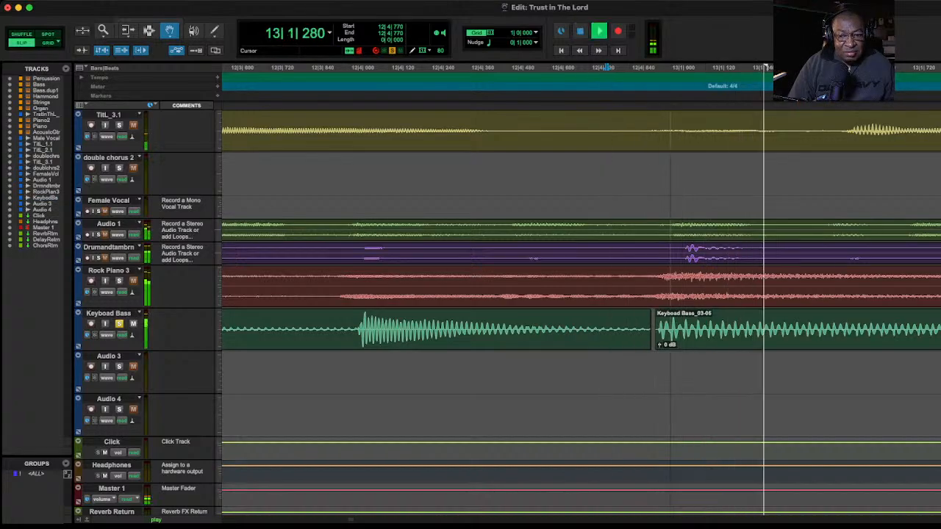
{"action": "key", "text": "space"}
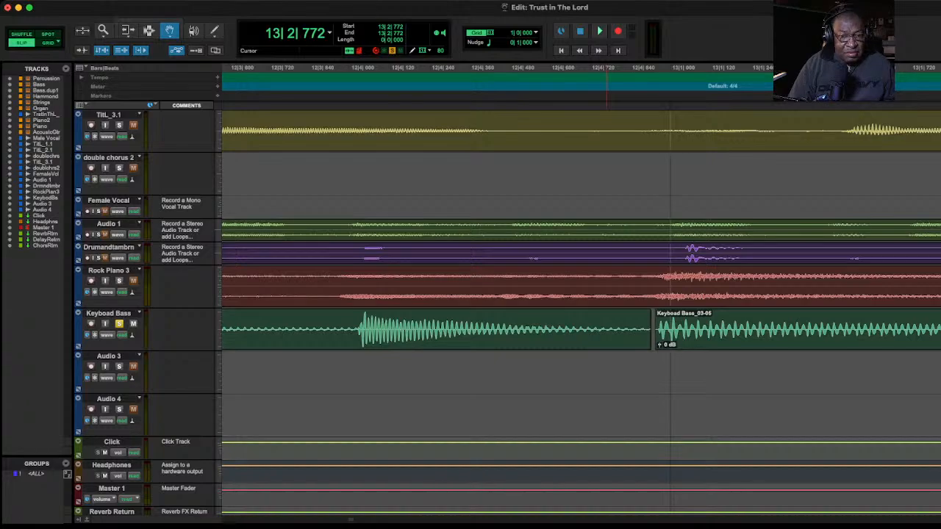
- Undo the note's last shift and its move from Audio 3 to Keyboad Bass, and bring the whole note into view
{"action": "key", "text": "super+z"}
{"action": "key", "text": "super+z"}
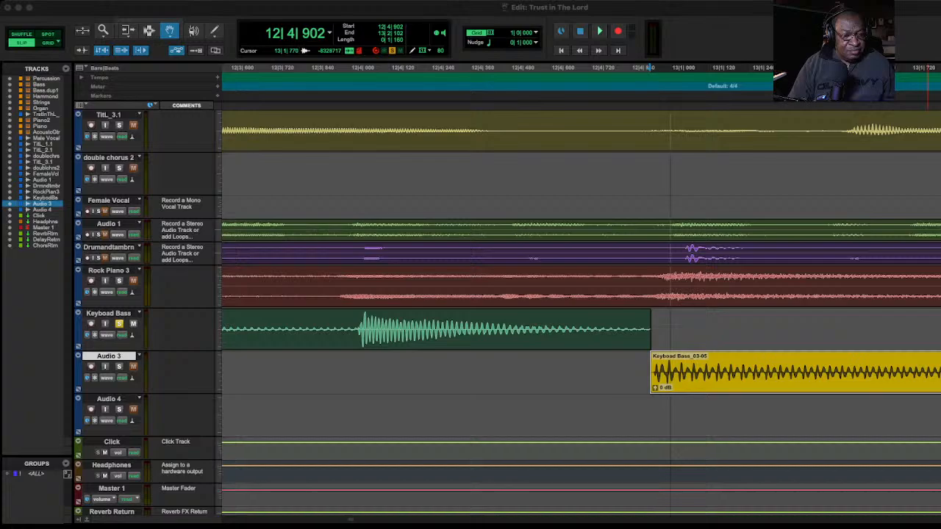
{"action": "scroll", "coordinate": [580, 328], "scroll_direction": "right", "scroll_amount": 5}
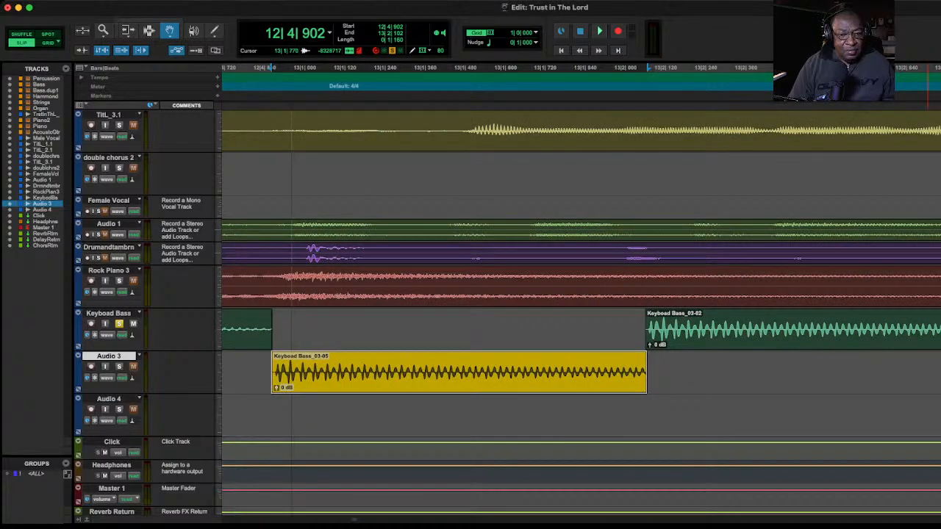
- Trim the start of the Keyboad Bass_03-02 clip to about 13|2|108, past the end of the note on Audio 3
{"action": "scroll", "coordinate": [581, 329], "scroll_direction": "left", "scroll_amount": 2}
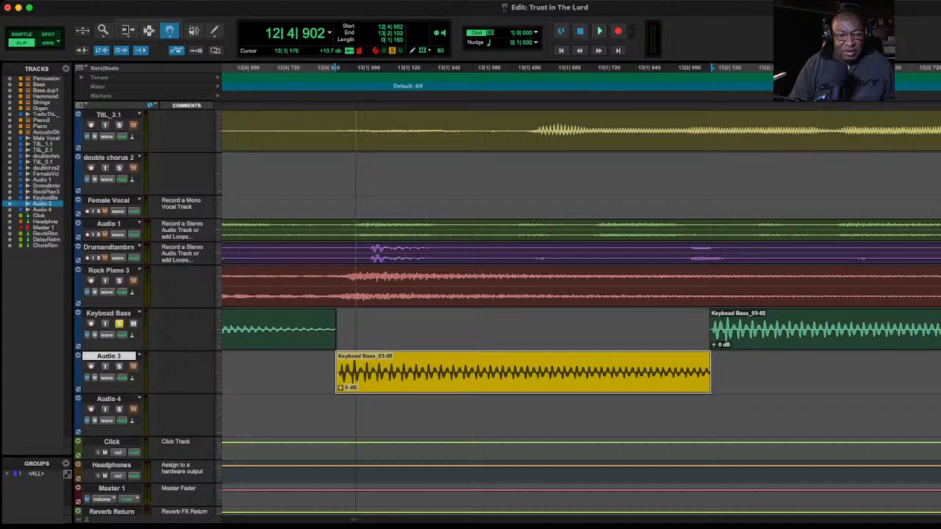
{"action": "key", "text": "t"}
{"action": "key", "text": "t"}
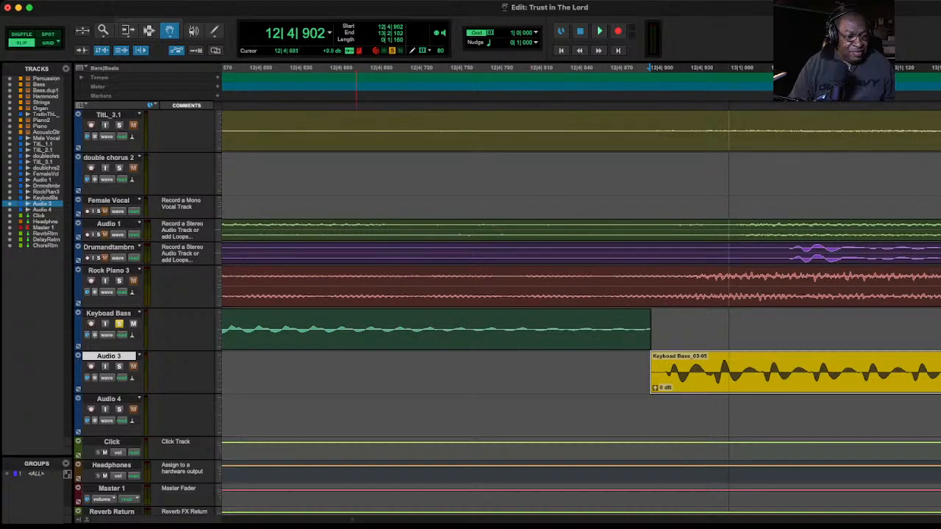
{"action": "left_click_drag", "start_coordinate": [352, 520], "coordinate": [356, 519]}
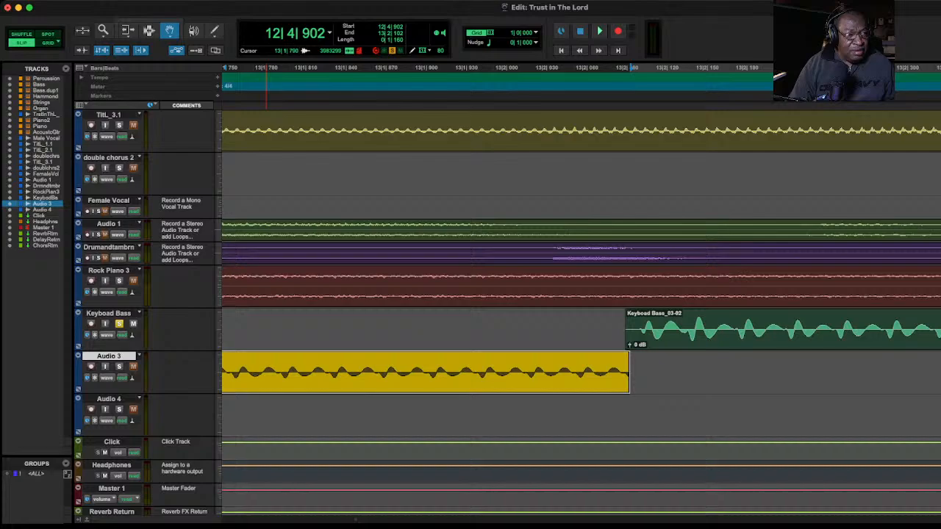
{"action": "key", "text": "F6"}
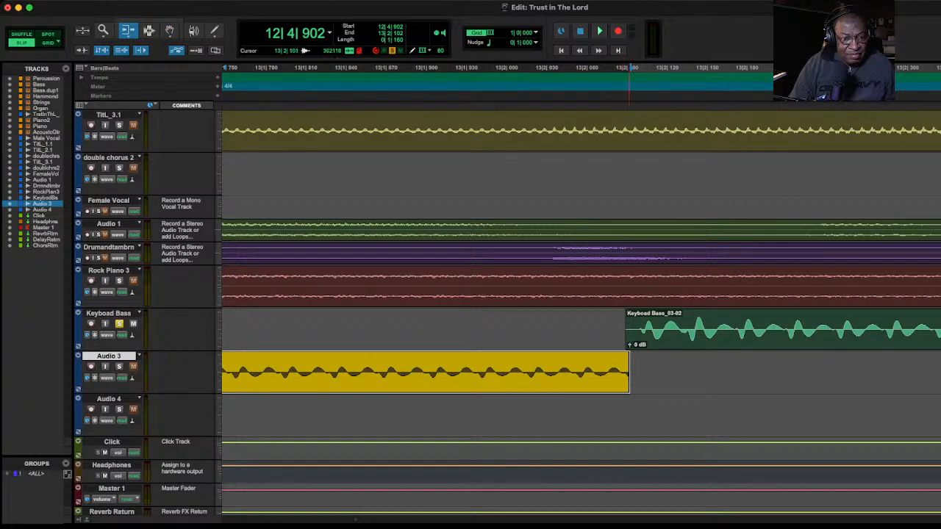
{"action": "left_click", "coordinate": [631, 327]}
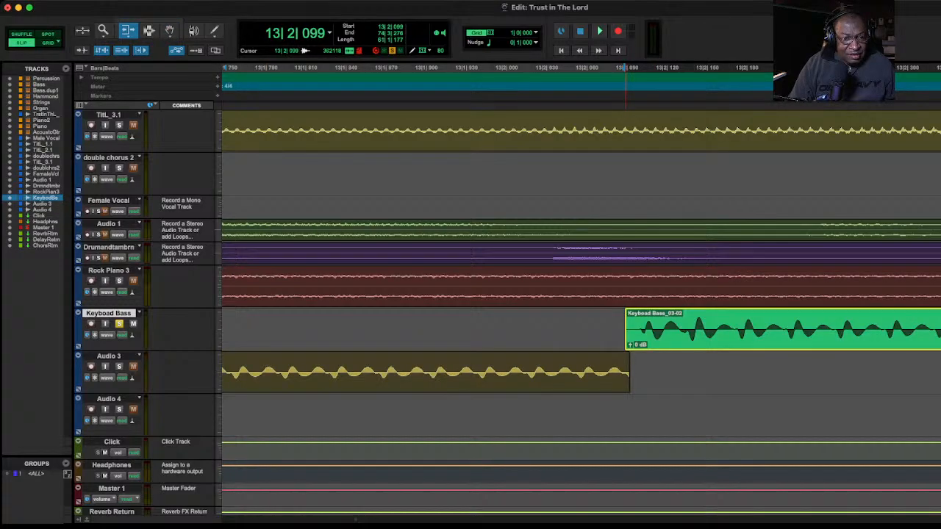
{"action": "left_click_drag", "start_coordinate": [626, 327], "coordinate": [637, 327]}
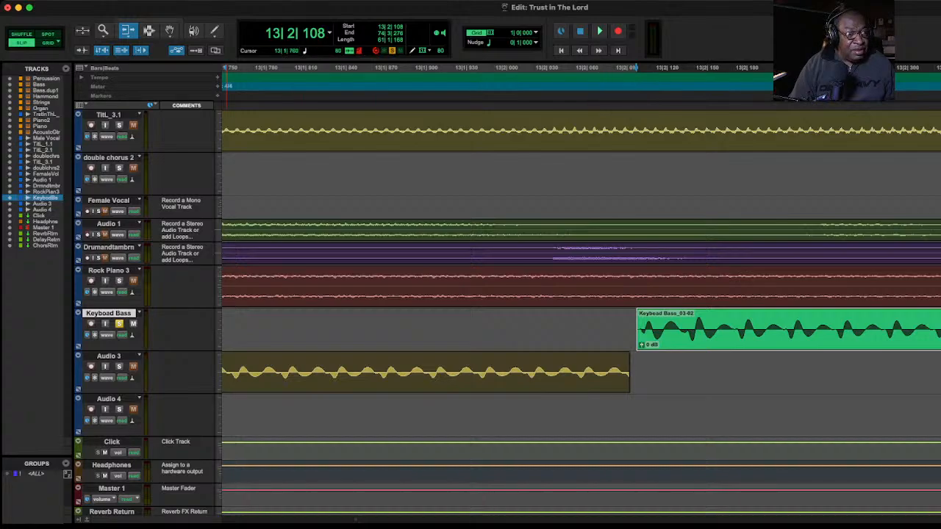
- Move the Audio 3 note into the Keyboad Bass gap and adjust it to start at about 12|4|911, against the following clip
{"action": "left_click", "coordinate": [169, 30]}
{"action": "left_click_drag", "start_coordinate": [440, 374], "coordinate": [457, 335]}
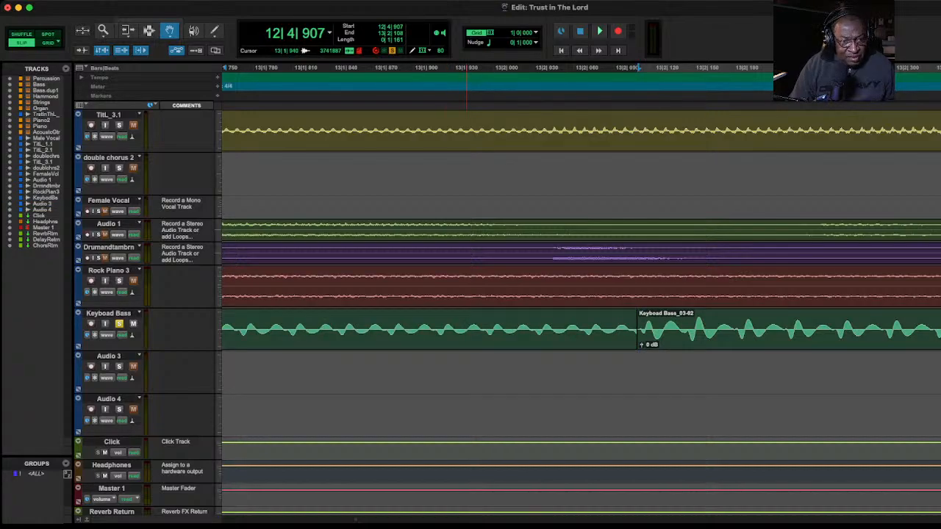
{"action": "left_click", "coordinate": [558, 332]}
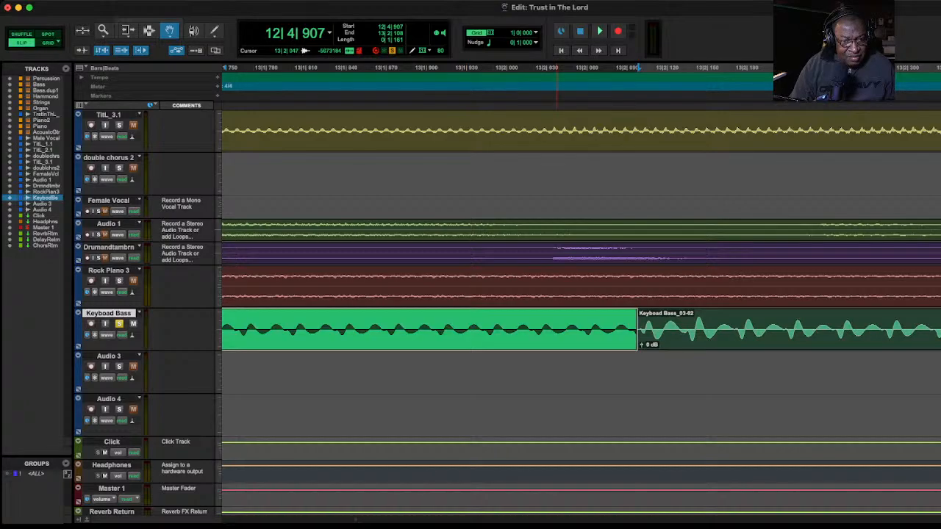
{"action": "left_click_drag", "start_coordinate": [557, 332], "coordinate": [561, 333]}
{"action": "left_click", "coordinate": [544, 375]}
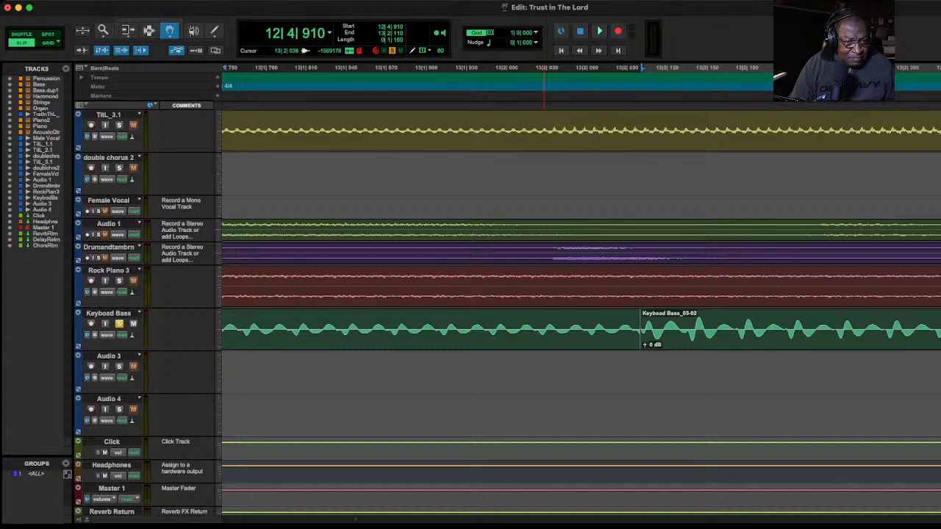
{"action": "left_click_drag", "start_coordinate": [552, 333], "coordinate": [548, 333]}
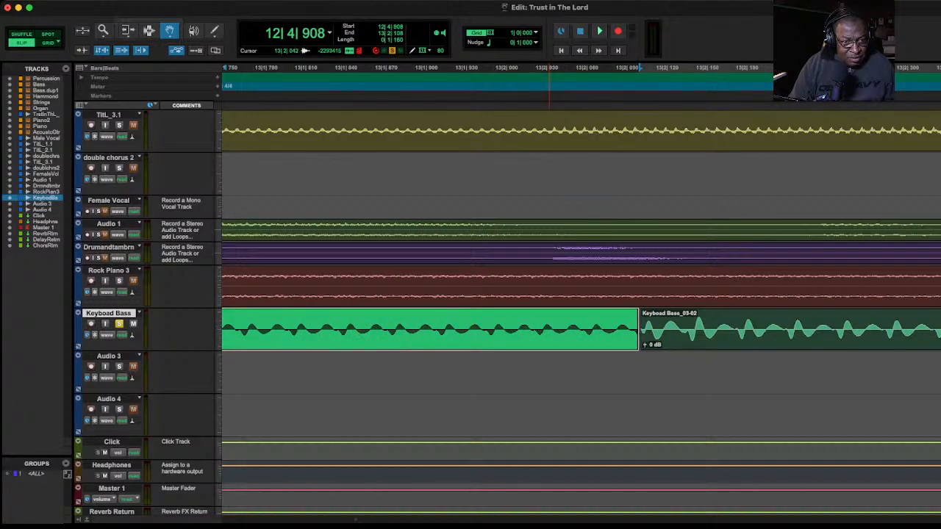
{"action": "left_click_drag", "start_coordinate": [549, 332], "coordinate": [554, 332]}
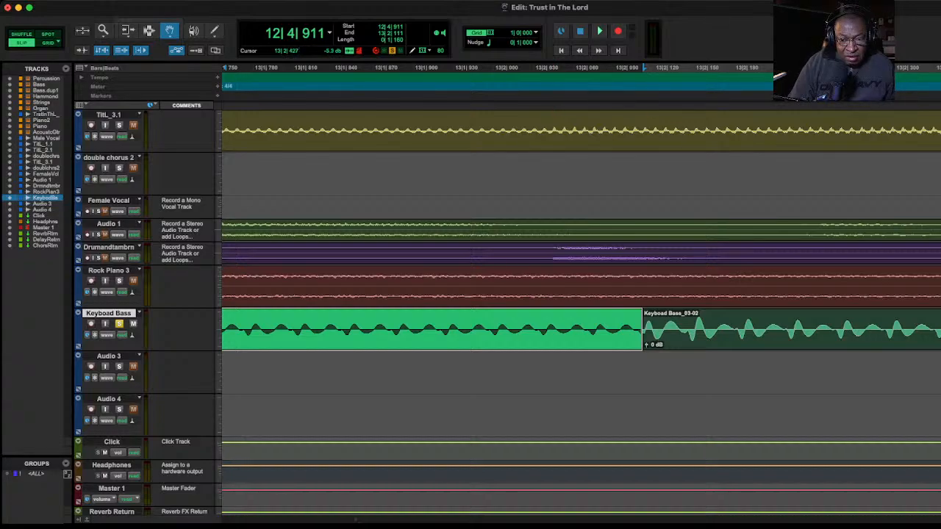
- Play the soloed Keyboad Bass from about 12|3|641 to 14|2|172 to check the note in context
{"action": "key", "text": "r"}
{"action": "key", "text": "r"}
{"action": "key", "text": "r"}
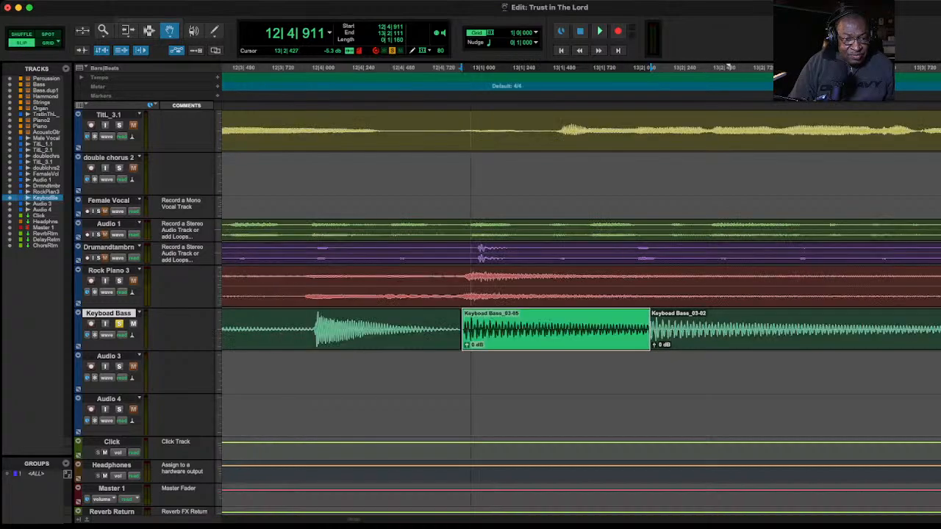
{"action": "key", "text": "r"}
{"action": "key", "text": "r"}
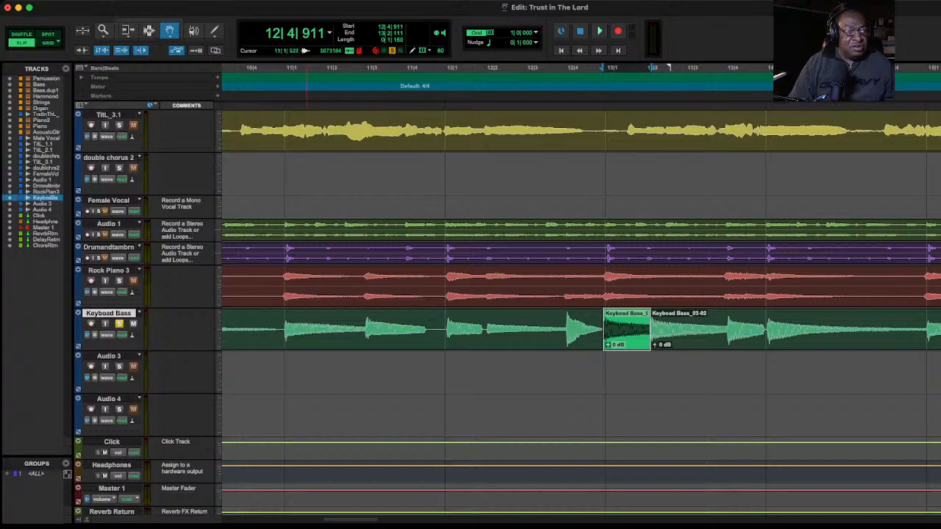
{"action": "left_click", "coordinate": [552, 70]}
{"action": "key", "text": "space"}
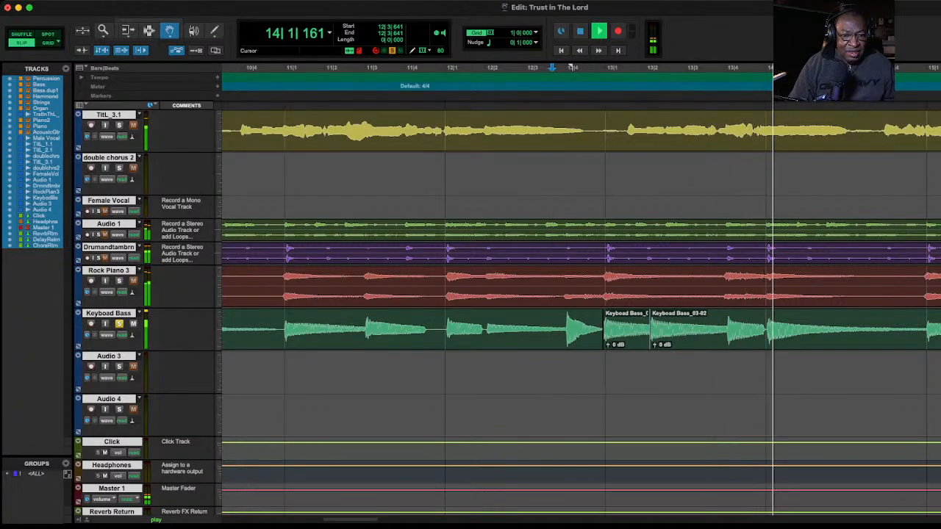
{"action": "key", "text": "space"}
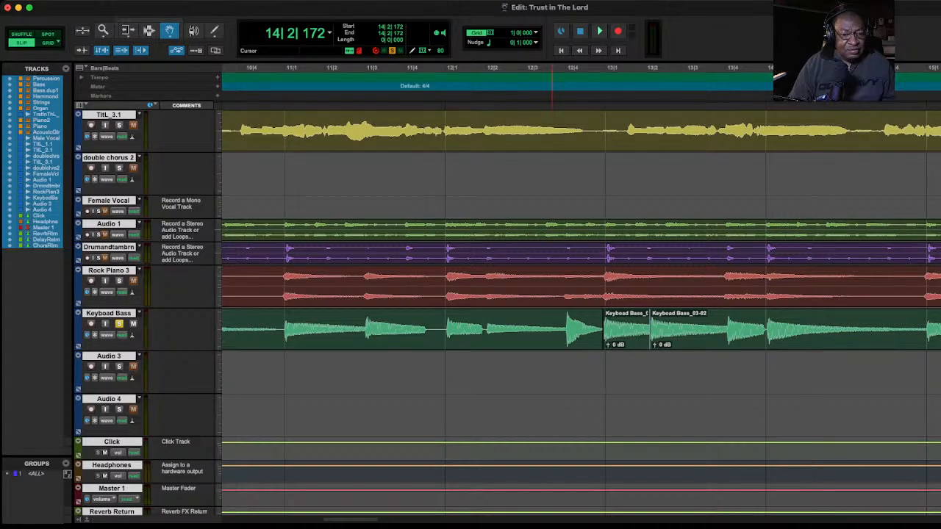
- Undo the bar 13 note edits back to before the note was pasted on Audio 3, including the following clip's trims
{"action": "left_click_drag", "start_coordinate": [624, 329], "coordinate": [624, 372]}
{"action": "key", "text": "super+z"}
{"action": "key", "text": "super+z"}
{"action": "key", "text": "super+z"}
{"action": "key", "text": "super+z"}
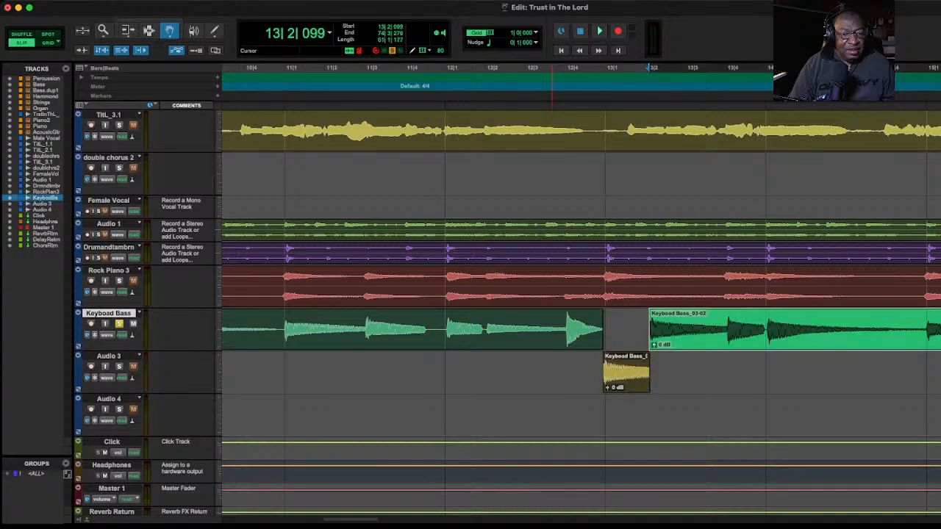
{"action": "key", "text": "super+z"}
{"action": "key", "text": "super+z"}
{"action": "key", "text": "super+z"}
{"action": "key", "text": "super+z"}
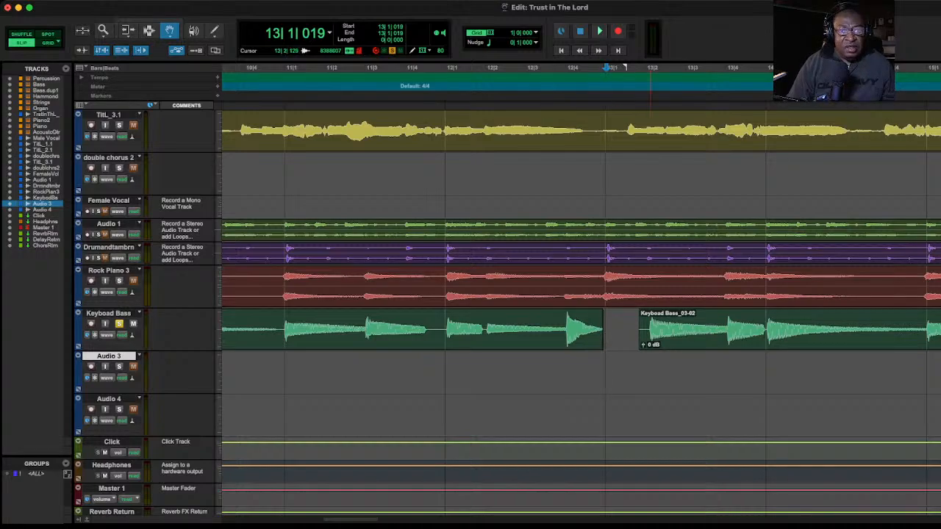
- Play the soloed Keyboad Bass from the beginning of the song to about 9|4|008 to find a replacement note
{"action": "key", "text": "Return"}
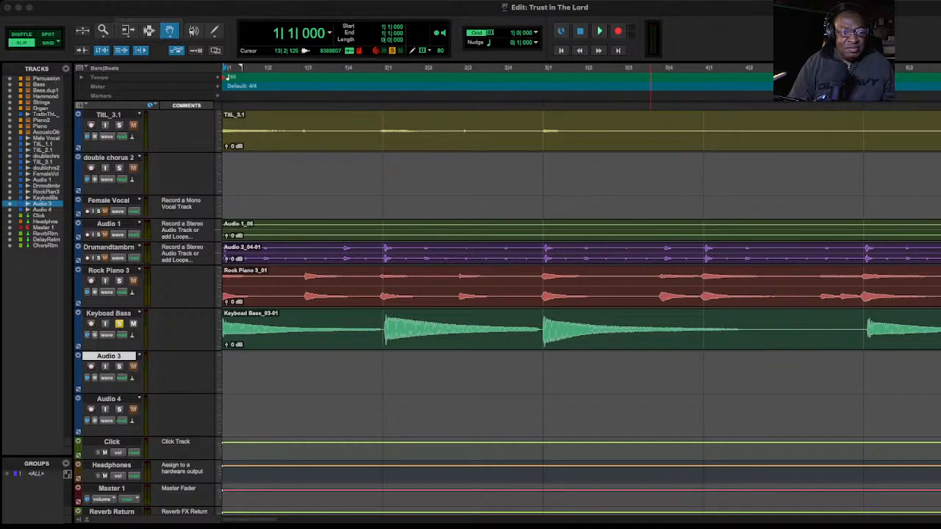
{"action": "key", "text": "space"}
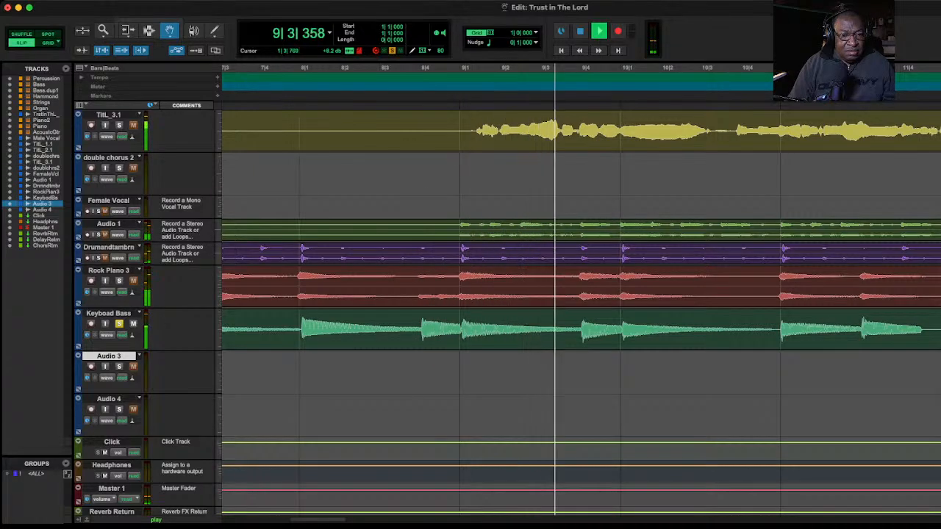
{"action": "key", "text": "space"}
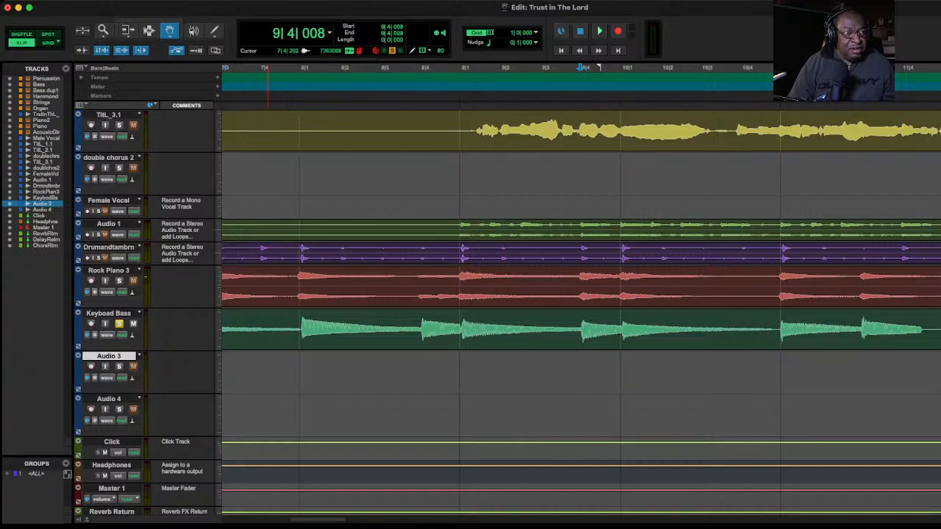
- Copy the Keyboad Bass note from about 9|1|026 to 9|3|951, paste it on Audio 3 at about 13|1|110 and play it
{"action": "left_click", "coordinate": [149, 30]}
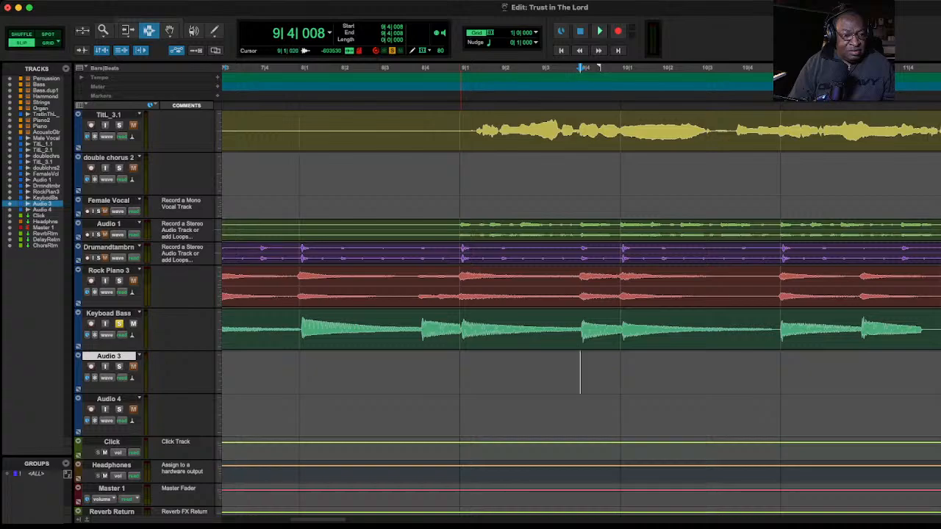
{"action": "left_click_drag", "start_coordinate": [460, 328], "coordinate": [580, 329]}
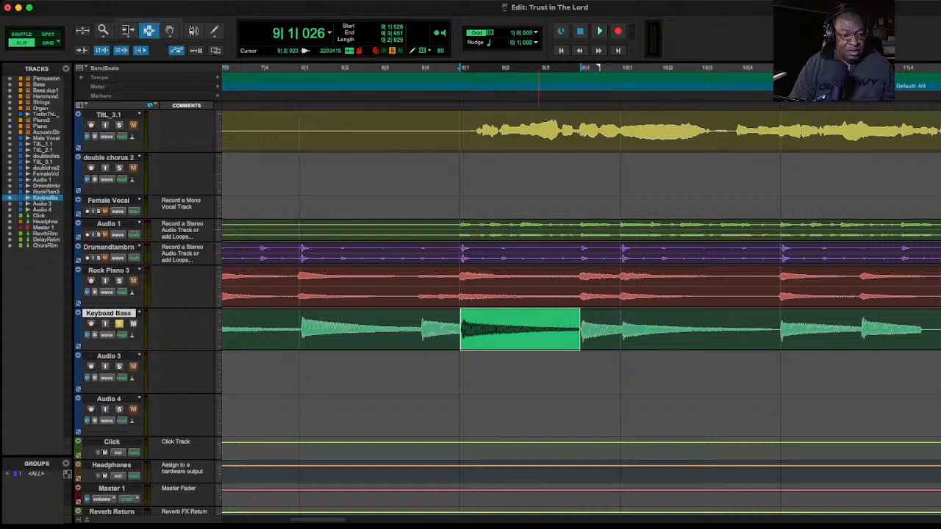
{"action": "left_click_drag", "start_coordinate": [321, 519], "coordinate": [357, 520]}
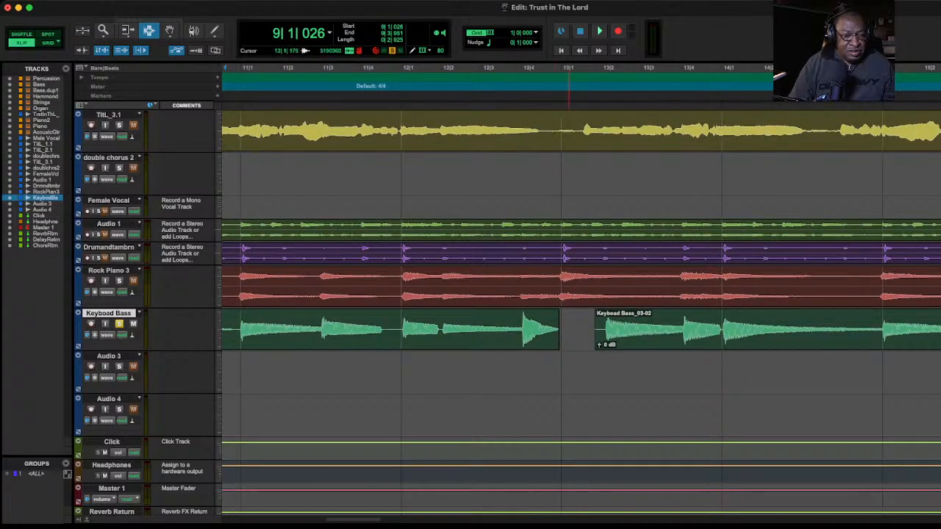
{"action": "left_click", "coordinate": [567, 372]}
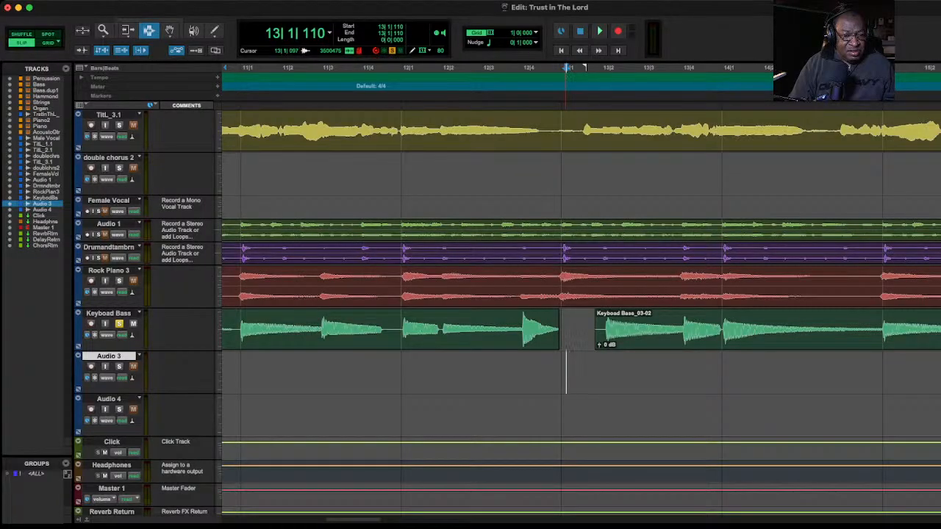
{"action": "key", "text": "super+v"}
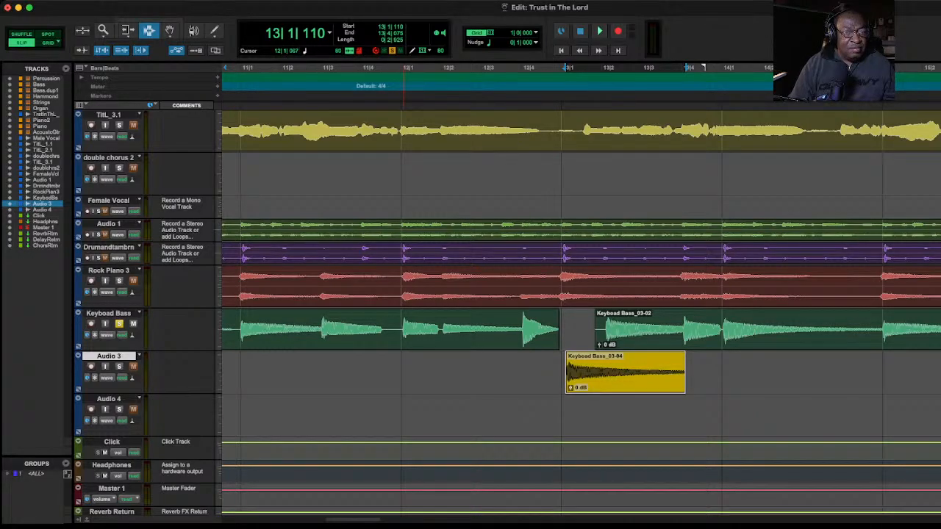
{"action": "key", "text": "space"}
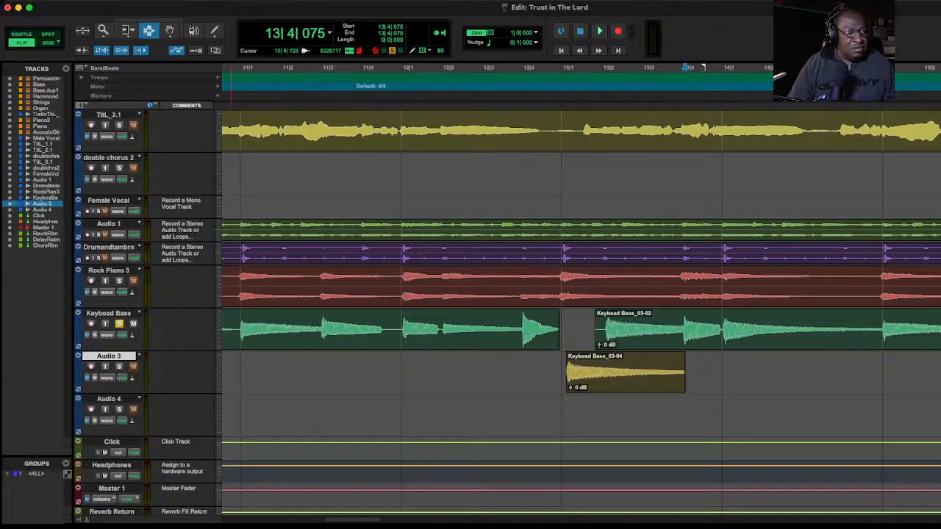
- Move the pasted Audio 3 note earlier to start at about 12|4|928, and solo Audio 3
{"action": "key", "text": "F8"}
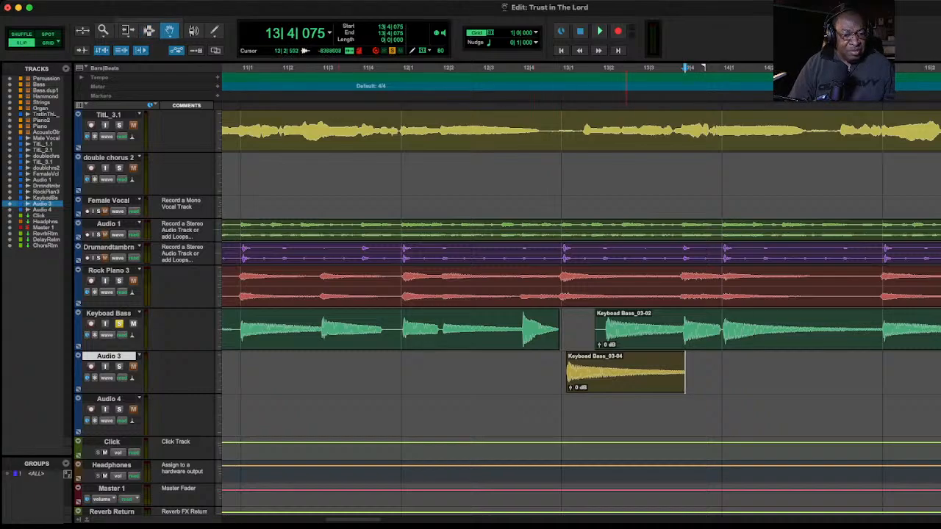
{"action": "left_click", "coordinate": [623, 371]}
{"action": "left_click_drag", "start_coordinate": [623, 372], "coordinate": [617, 371]}
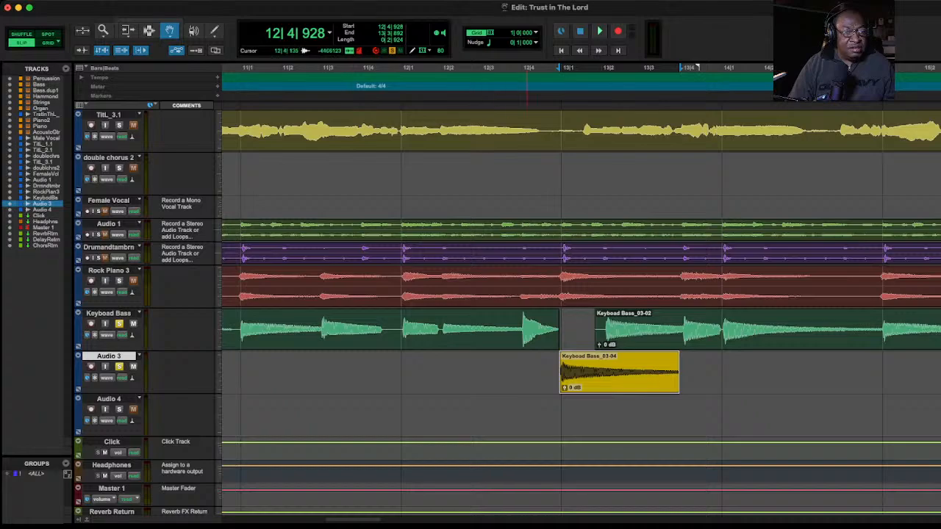
- Play the soloed Keyboad Bass and Audio 3 from about 12|3|173 to 14|1|308 to check the moved note
{"action": "left_click", "coordinate": [489, 379]}
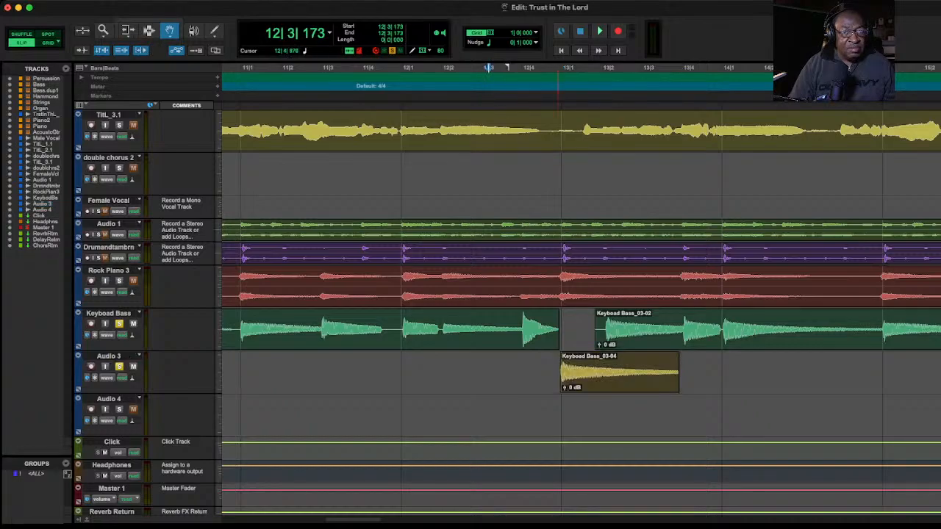
{"action": "key", "text": "space"}
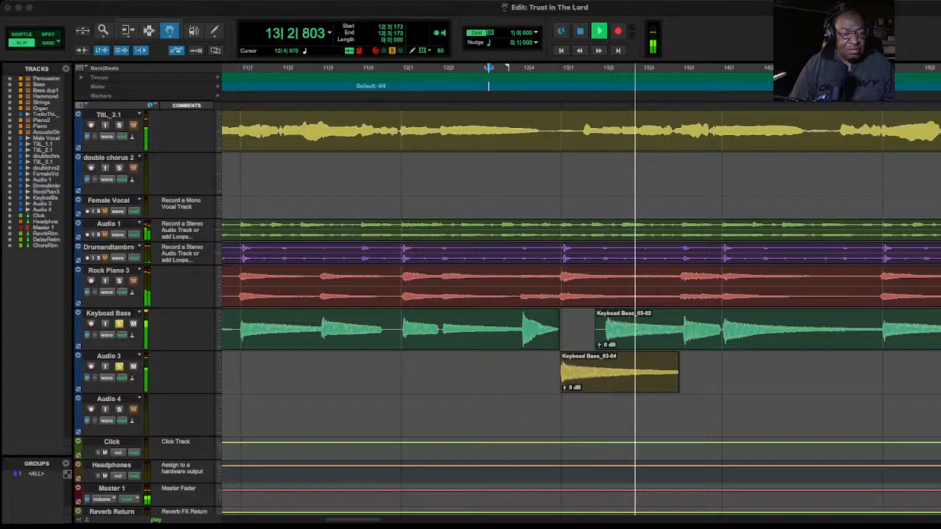
{"action": "key", "text": "space"}
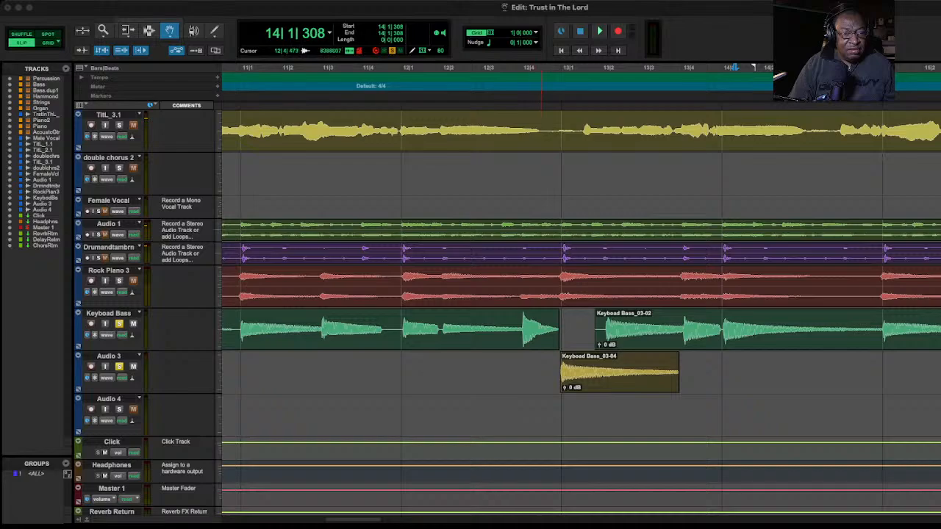
- Replay the soloed Keyboad Bass and Audio 3 from about 12|3|602 to check the timing of the replacement note
{"action": "left_click", "coordinate": [544, 69]}
{"action": "key", "text": "space"}
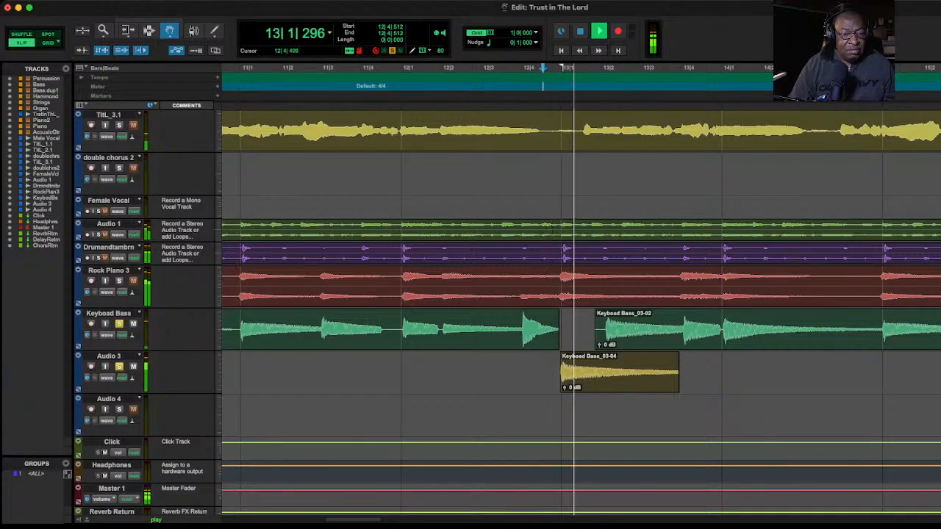
{"action": "left_click", "coordinate": [507, 69]}
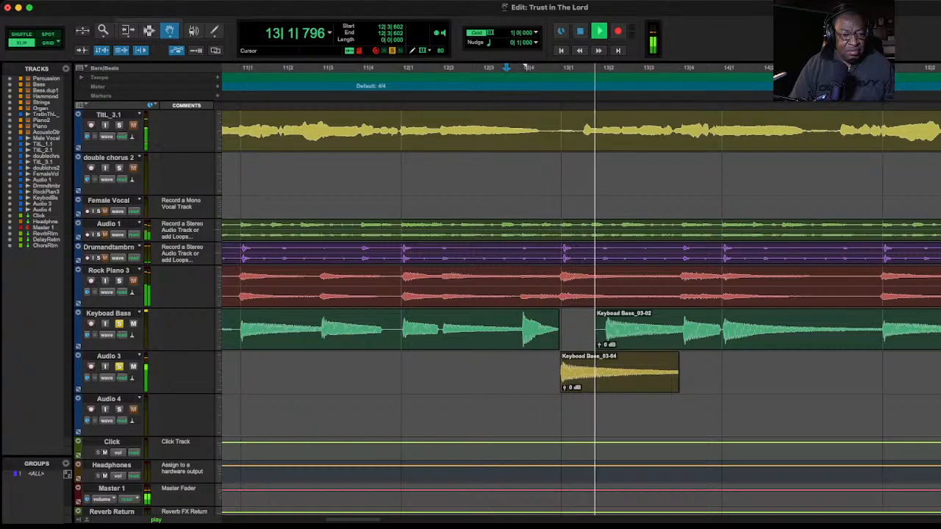
{"action": "key", "text": "space"}
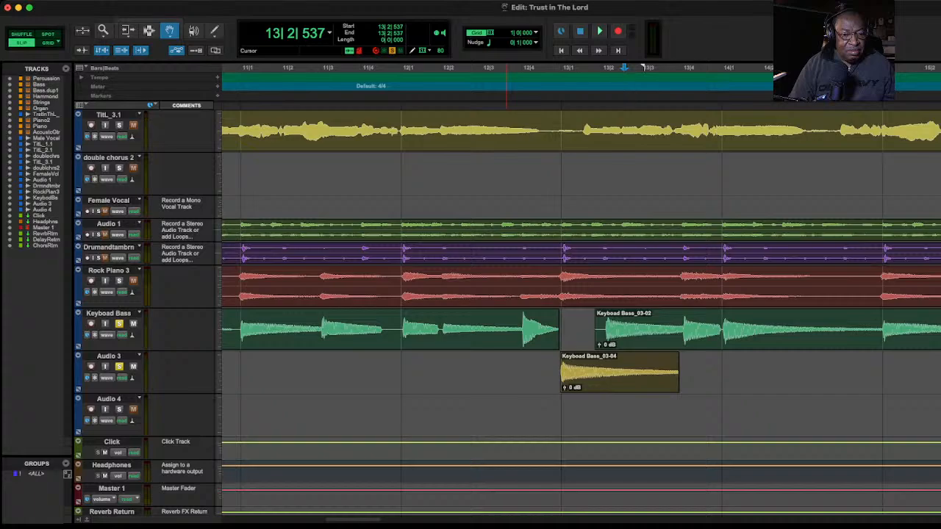
{"action": "left_click", "coordinate": [506, 68]}
{"action": "key", "text": "space"}
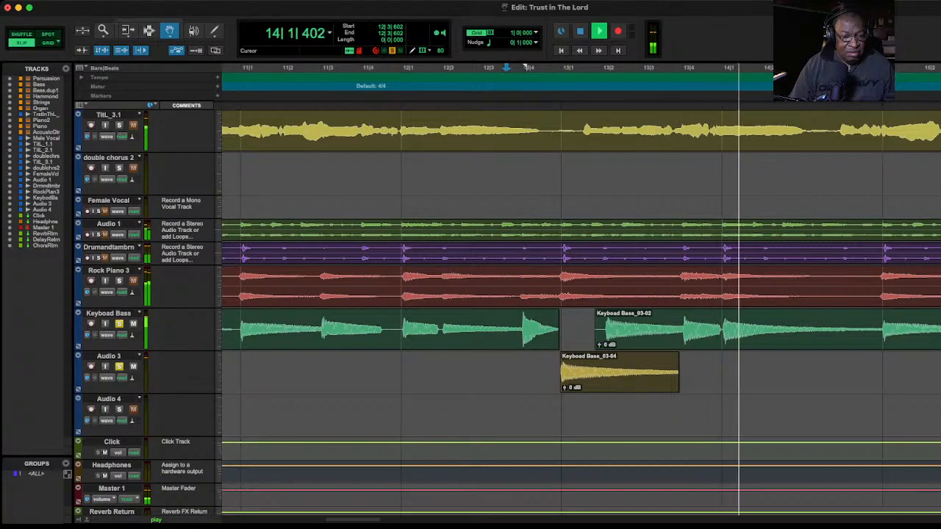
{"action": "key", "text": "space"}
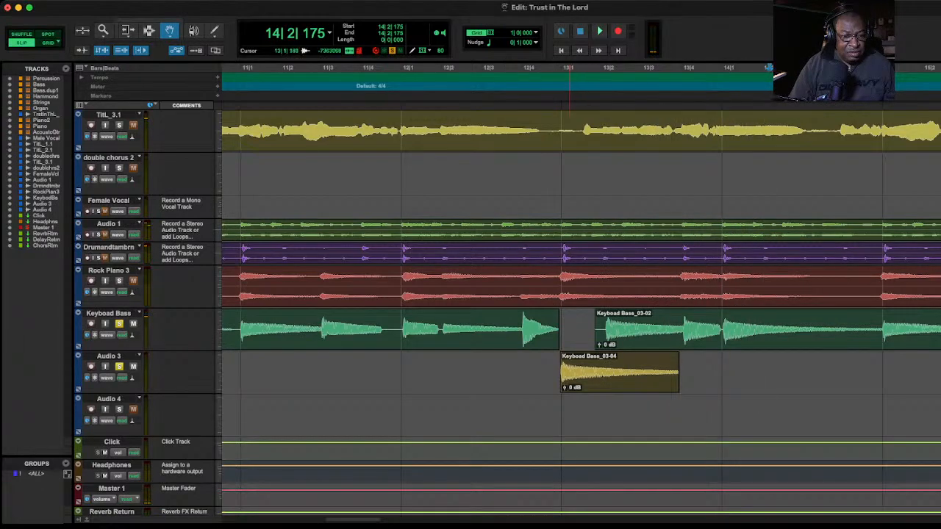
- Move the replacement note from Audio 3 into the Keyboad Bass gap at 12|4|928, and play it repeatedly from about 12|3|420
{"action": "left_click_drag", "start_coordinate": [568, 374], "coordinate": [566, 331]}
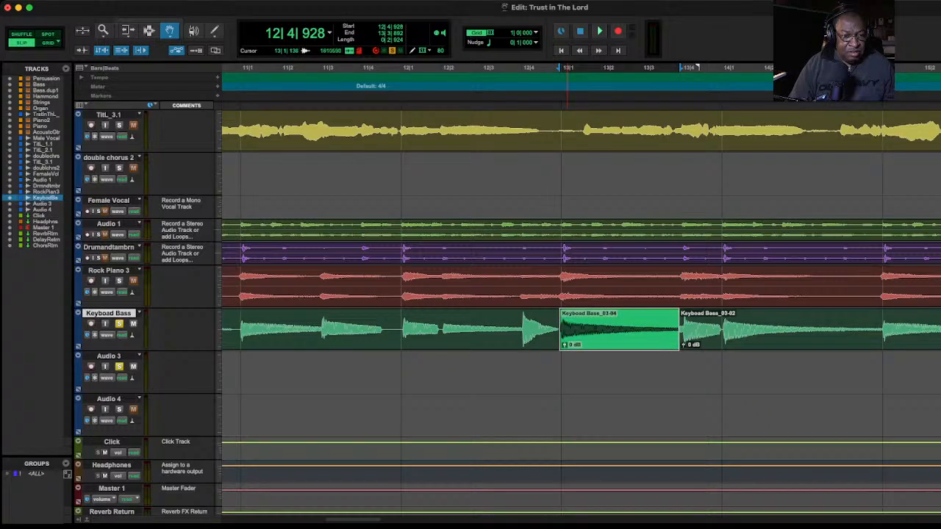
{"action": "left_click", "coordinate": [525, 97]}
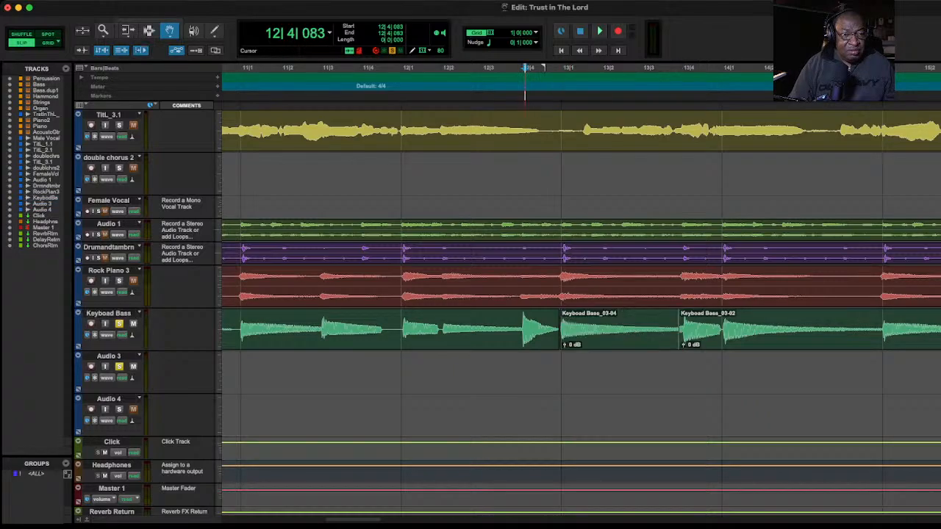
{"action": "left_click", "coordinate": [499, 95]}
{"action": "key", "text": "space"}
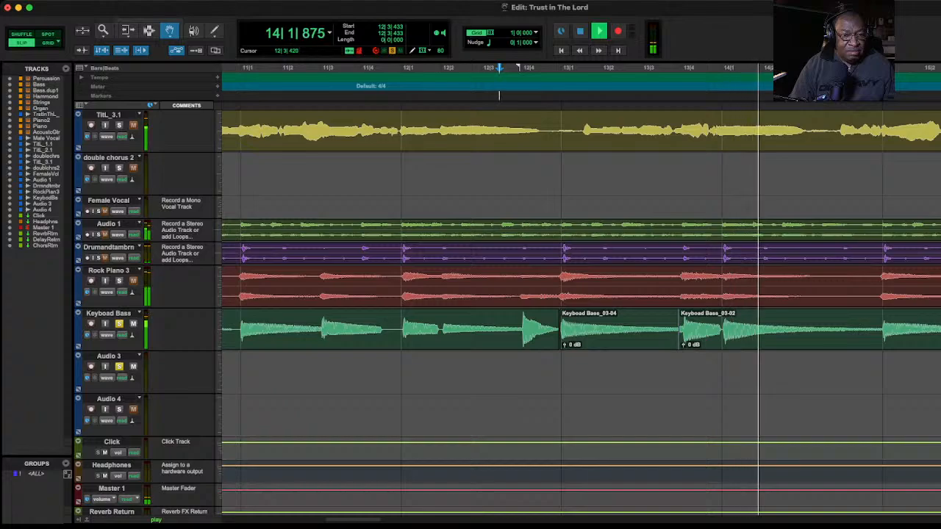
{"action": "key", "text": "space"}
{"action": "key", "text": "space"}
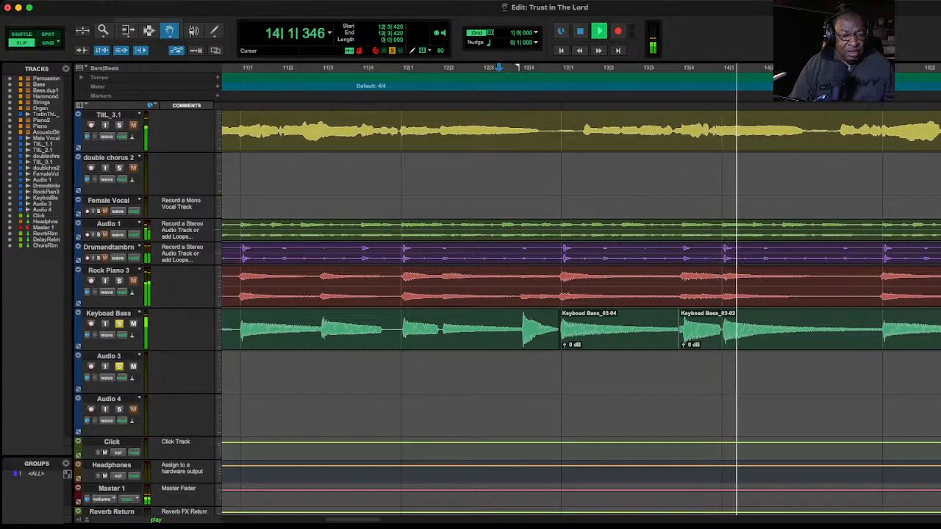
{"action": "key", "text": "space"}
{"action": "key", "text": "space"}
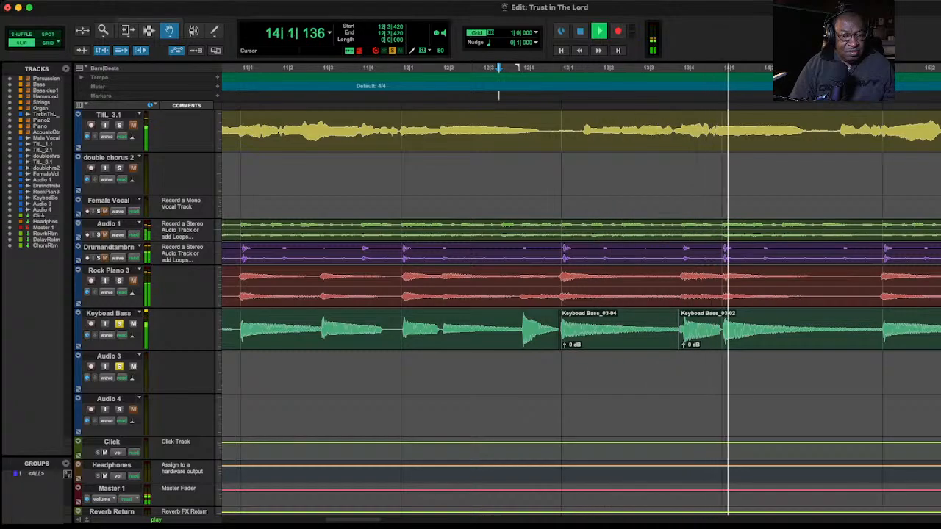
{"action": "key", "text": "space"}
{"action": "key", "text": "space"}
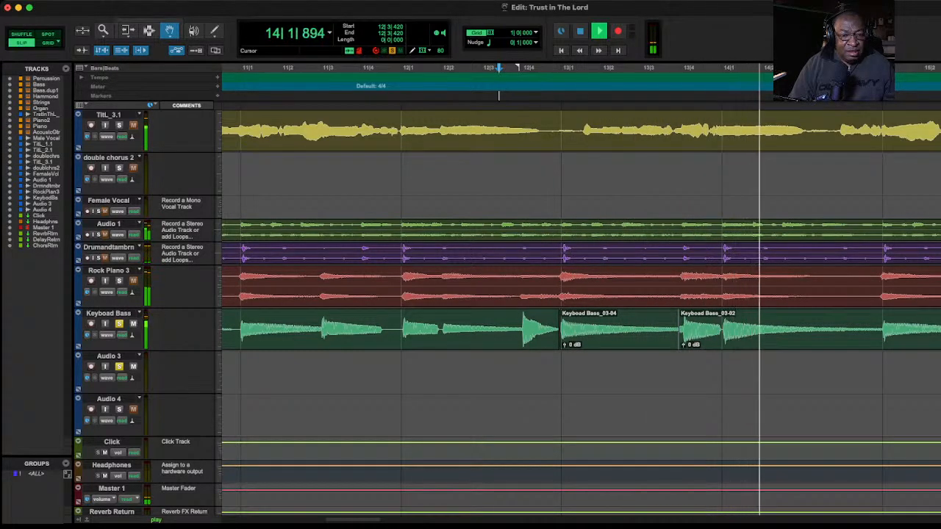
{"action": "key", "text": "space"}
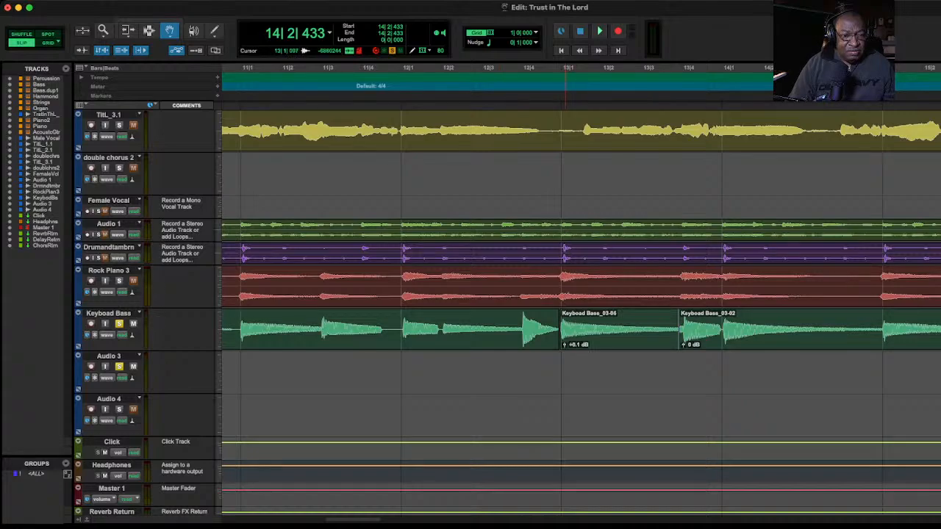
- Raise the replacement note's clip gain to about +2.6 dB and play it from about 12|3|809
{"action": "left_click_drag", "start_coordinate": [565, 344], "coordinate": [566, 337]}
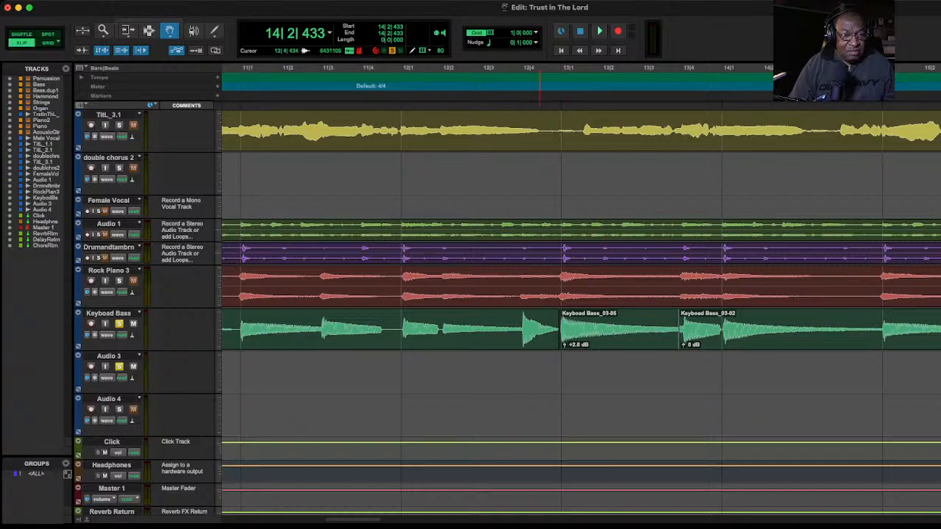
{"action": "left_click", "coordinate": [522, 126]}
{"action": "left_click", "coordinate": [515, 68]}
{"action": "key", "text": "space"}
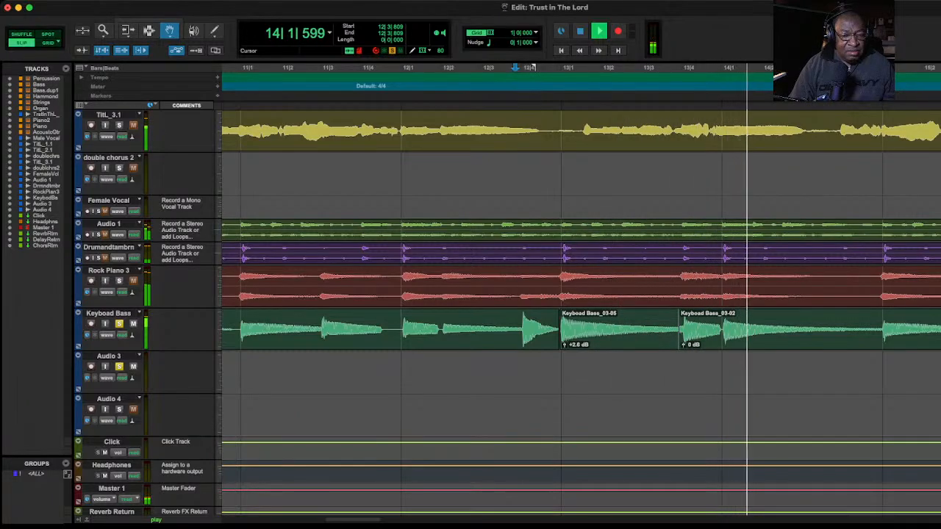
{"action": "key", "text": "space"}
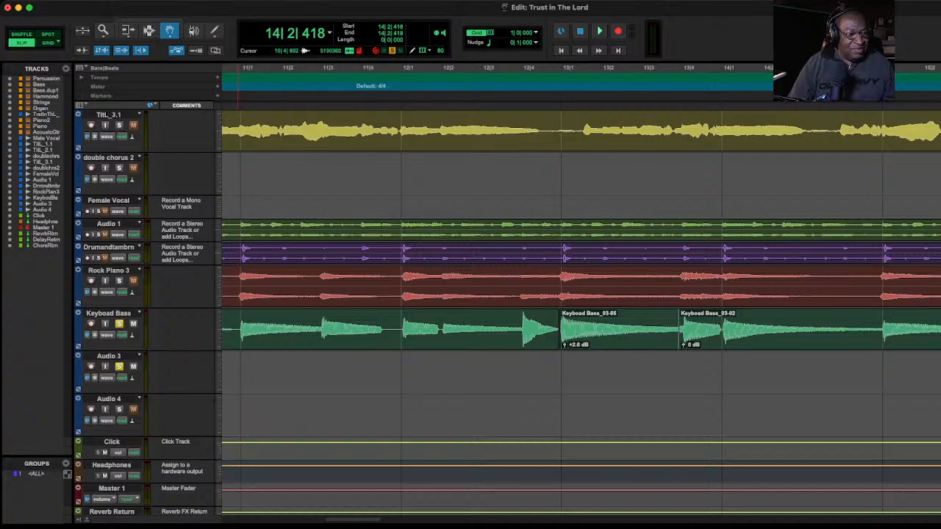
- Solo the TitL_1.1 vocal track alongside Keyboad Bass and take Audio 3 out of solo
{"action": "scroll", "coordinate": [316, 294], "scroll_direction": "up", "scroll_amount": 5}
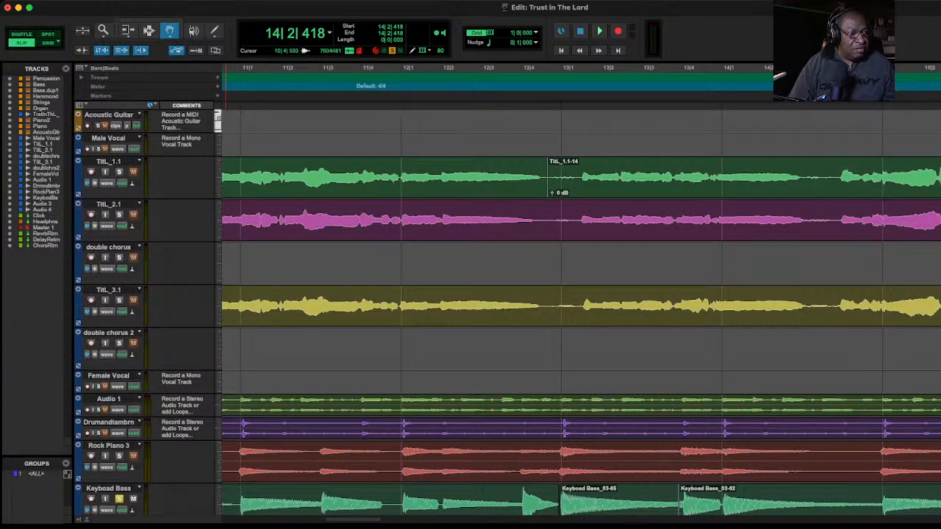
{"action": "scroll", "coordinate": [507, 314], "scroll_direction": "up", "scroll_amount": 2}
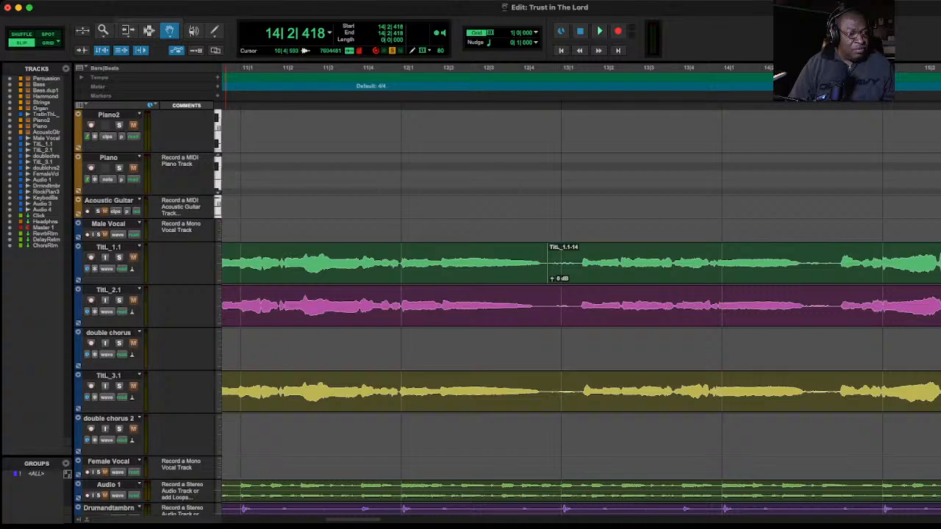
{"action": "scroll", "coordinate": [507, 313], "scroll_direction": "down", "scroll_amount": 6}
{"action": "scroll", "coordinate": [507, 313], "scroll_direction": "up", "scroll_amount": 5}
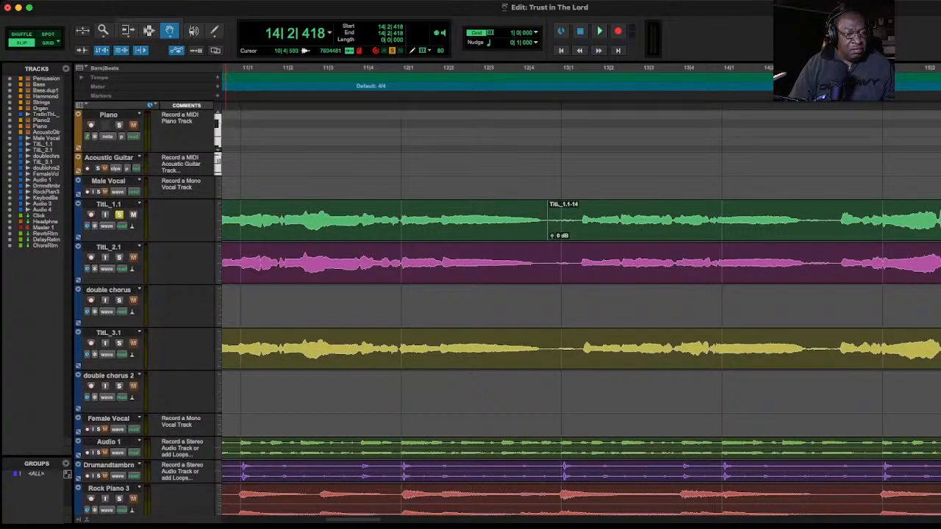
{"action": "scroll", "coordinate": [507, 314], "scroll_direction": "up", "scroll_amount": 2}
{"action": "scroll", "coordinate": [507, 313], "scroll_direction": "down", "scroll_amount": 2}
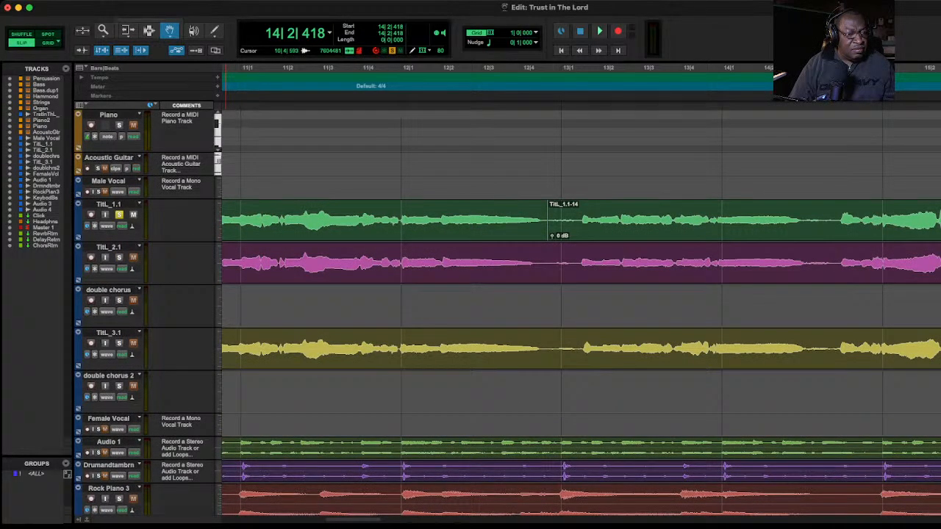
{"action": "scroll", "coordinate": [508, 313], "scroll_direction": "down", "scroll_amount": 7}
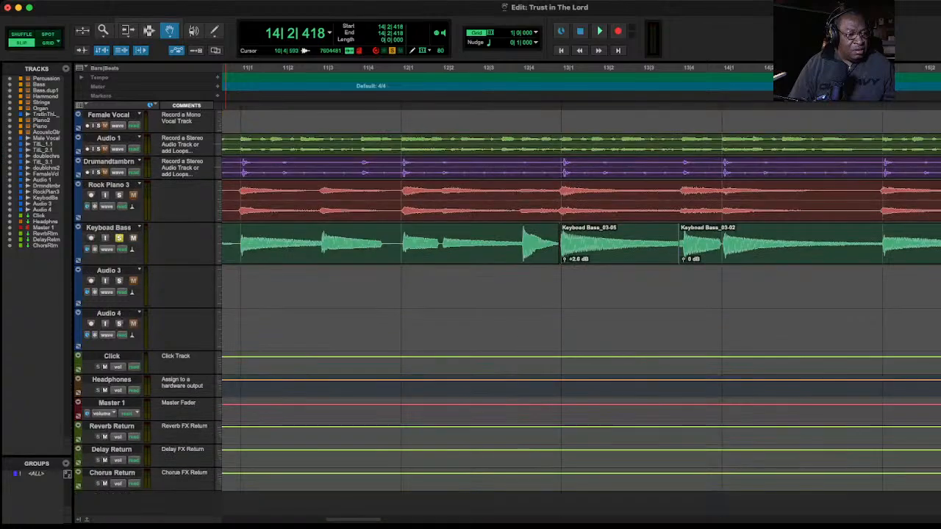
{"action": "scroll", "coordinate": [507, 313], "scroll_direction": "up", "scroll_amount": 2}
{"action": "scroll", "coordinate": [507, 313], "scroll_direction": "up", "scroll_amount": 4}
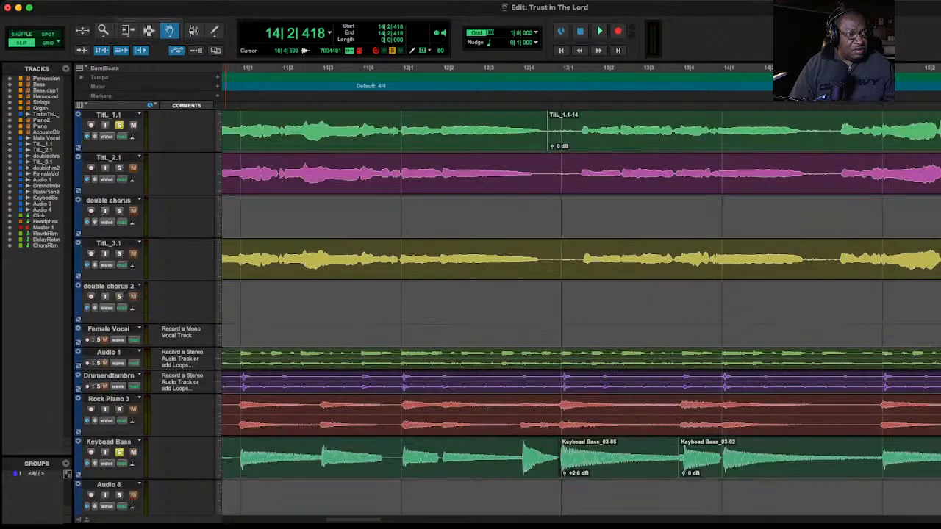
- Go through the track list and add Audio 1 and Rock Piano 3 to the soloed tracks
{"action": "scroll", "coordinate": [507, 313], "scroll_direction": "up", "scroll_amount": 8}
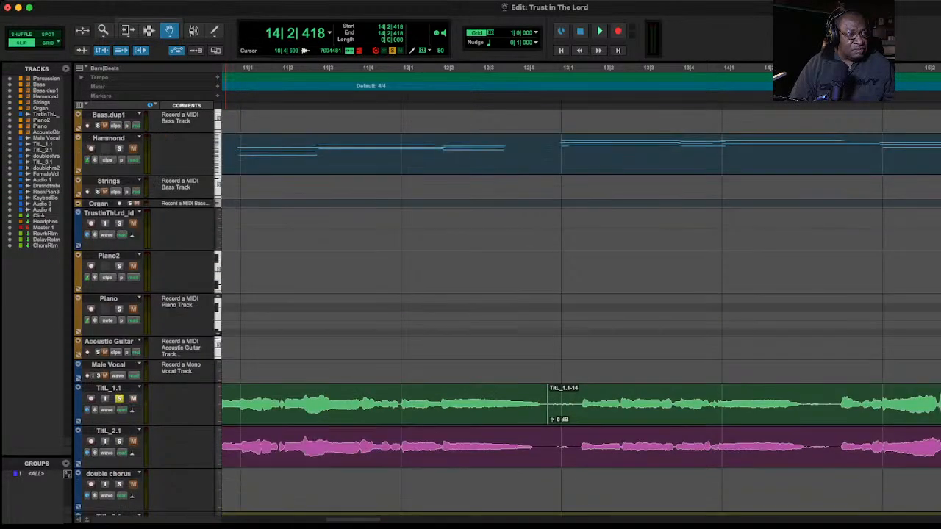
{"action": "scroll", "coordinate": [507, 313], "scroll_direction": "up", "scroll_amount": 1}
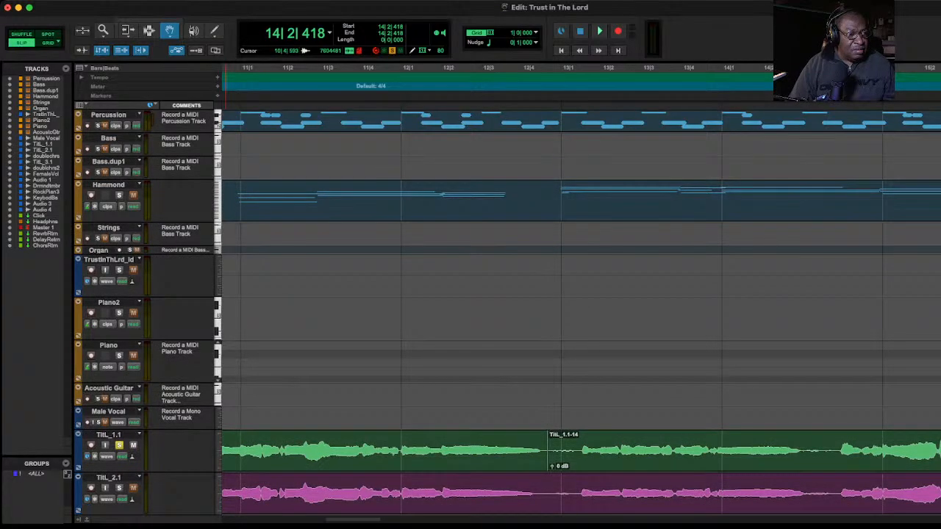
{"action": "scroll", "coordinate": [507, 314], "scroll_direction": "down", "scroll_amount": 4}
{"action": "scroll", "coordinate": [507, 313], "scroll_direction": "up", "scroll_amount": 4}
{"action": "scroll", "coordinate": [507, 313], "scroll_direction": "down", "scroll_amount": 8}
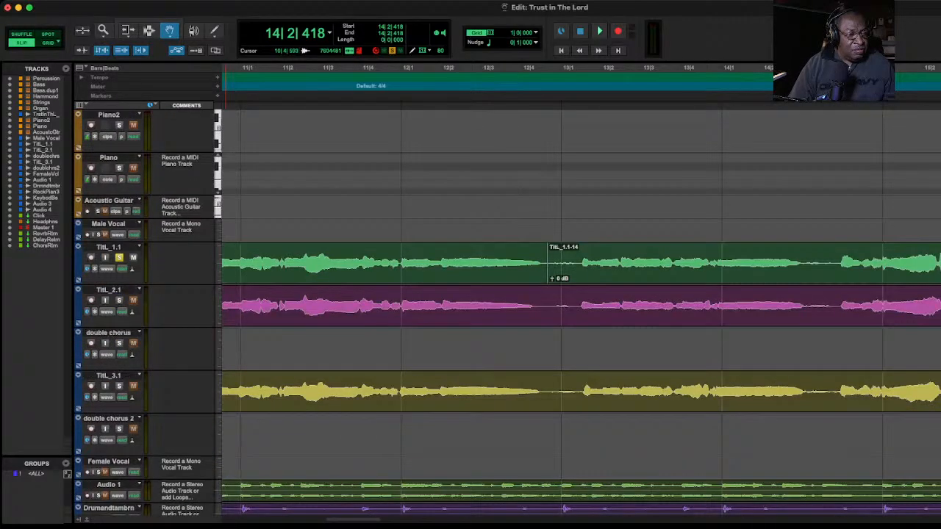
{"action": "scroll", "coordinate": [507, 313], "scroll_direction": "down", "scroll_amount": 6}
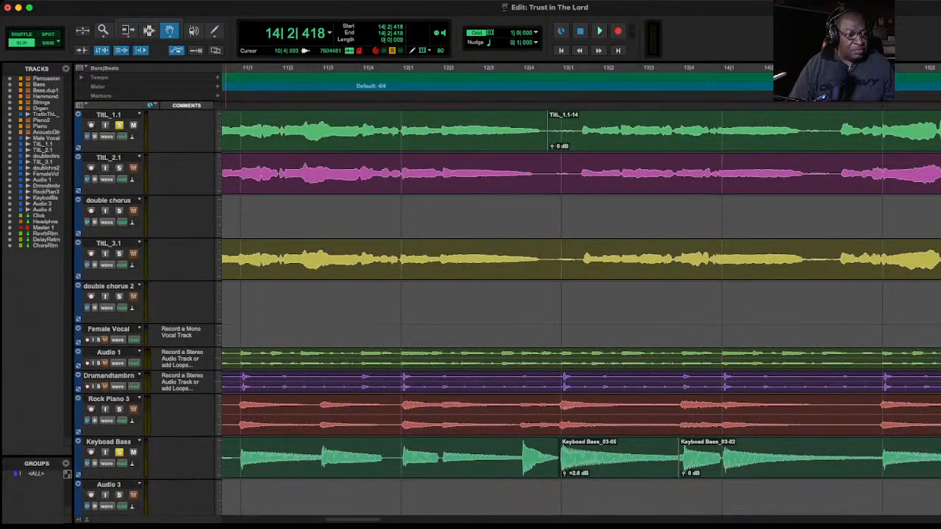
{"action": "scroll", "coordinate": [508, 313], "scroll_direction": "down", "scroll_amount": 4}
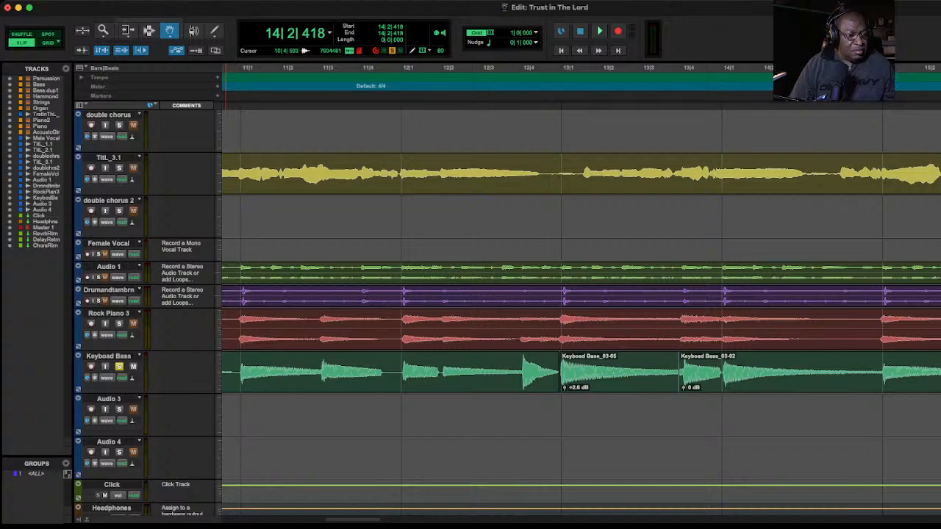
{"action": "scroll", "coordinate": [507, 313], "scroll_direction": "down", "scroll_amount": 2}
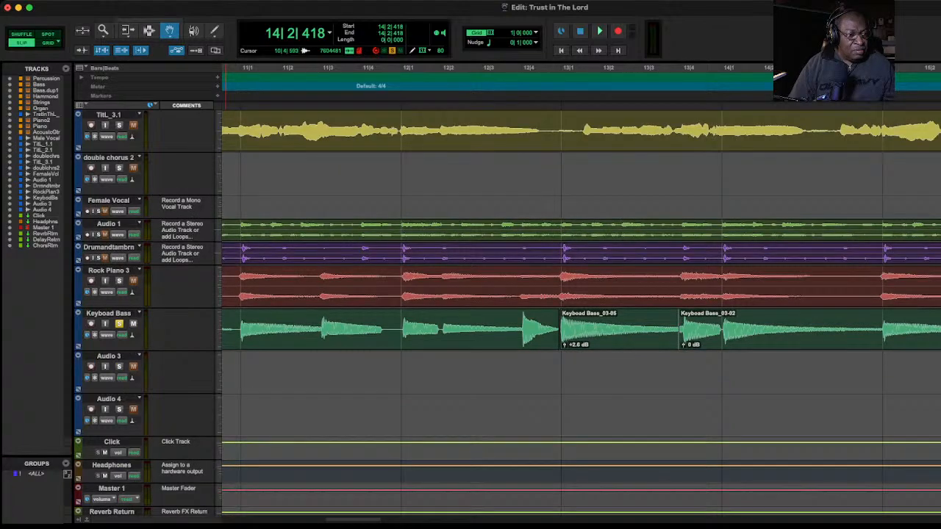
{"action": "scroll", "coordinate": [508, 313], "scroll_direction": "down", "scroll_amount": 4}
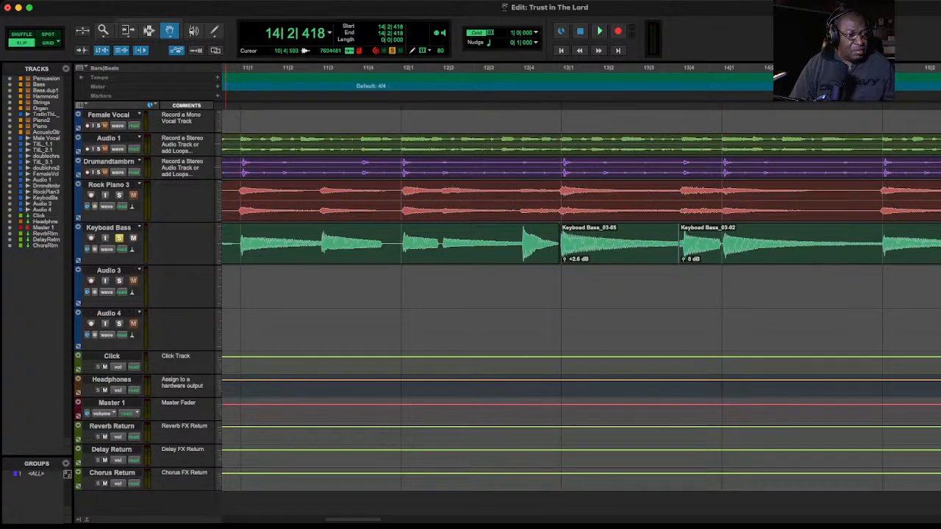
{"action": "scroll", "coordinate": [507, 313], "scroll_direction": "up", "scroll_amount": 8}
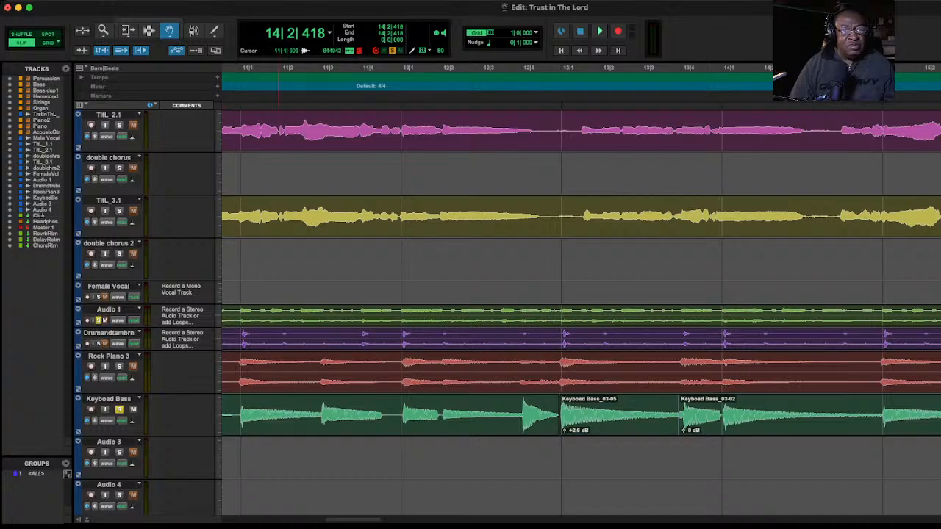
- Play the soloed tracks from the beginning of the song to about 15|1|949 to check the bass repair in context
{"action": "key", "text": "Return"}
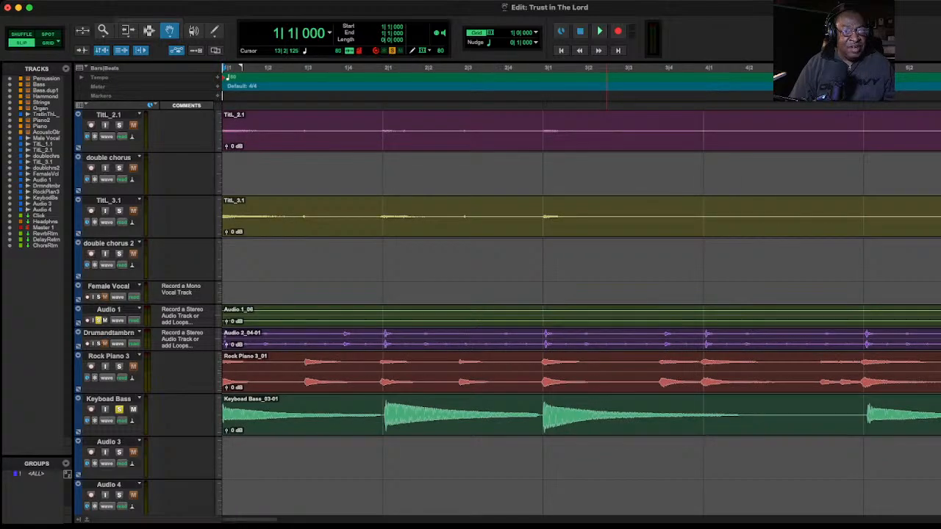
{"action": "key", "text": "space"}
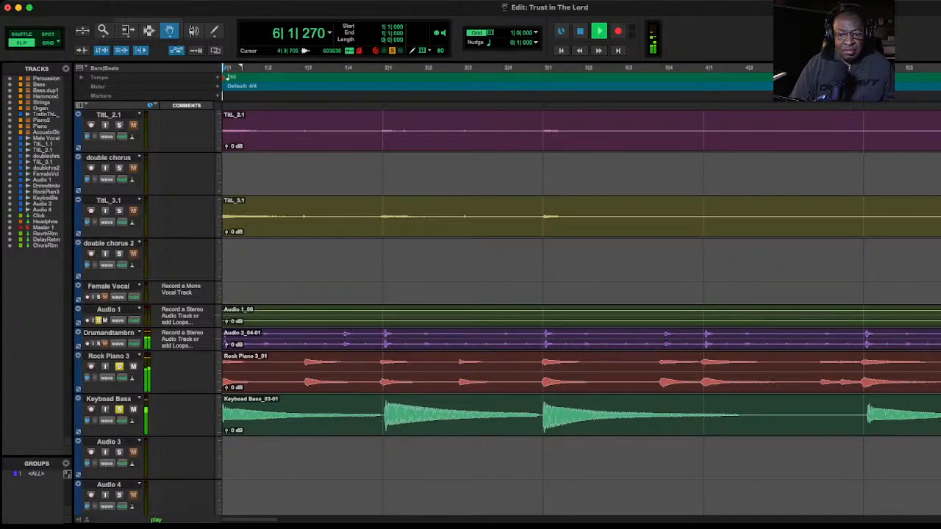
{"action": "key", "text": "r"}
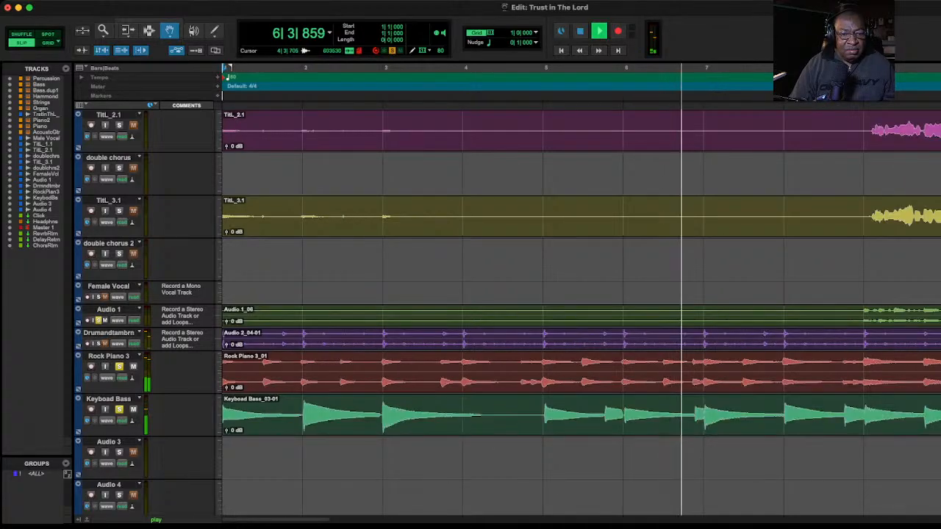
{"action": "key", "text": "r"}
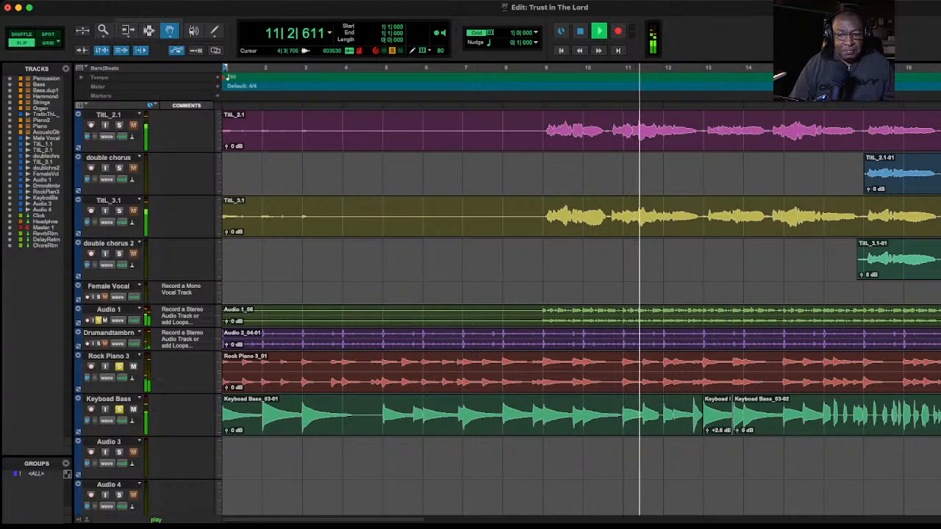
{"action": "key", "text": "r"}
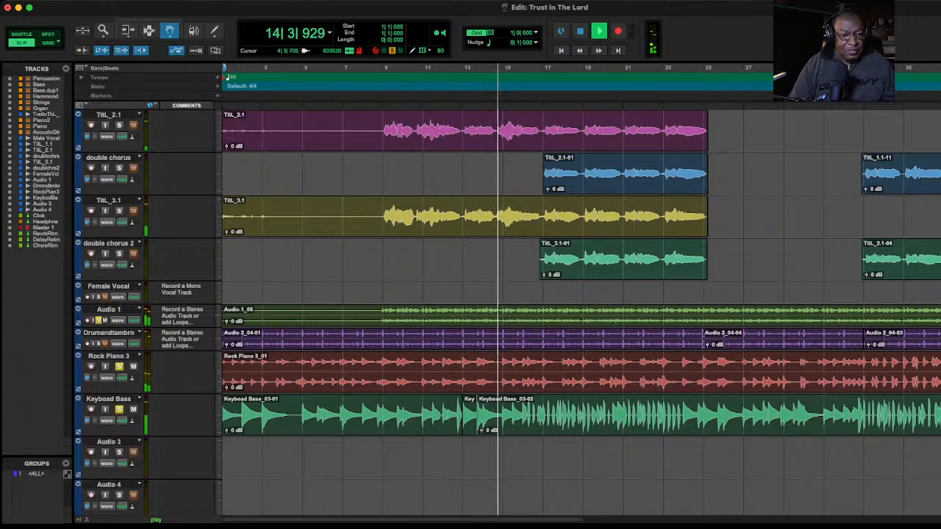
{"action": "key", "text": "space"}
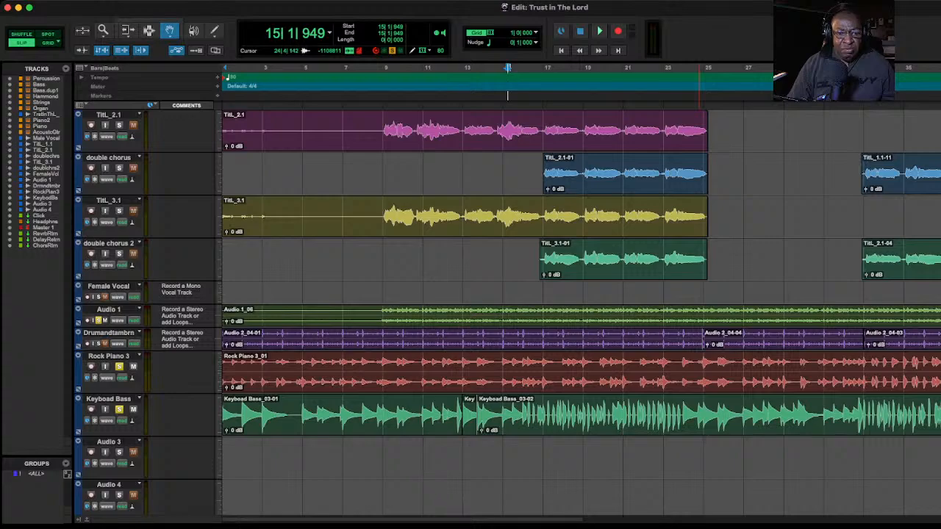
- Add the Hammond track to the soloed tracks
{"action": "scroll", "coordinate": [650, 295], "scroll_direction": "up", "scroll_amount": 3}
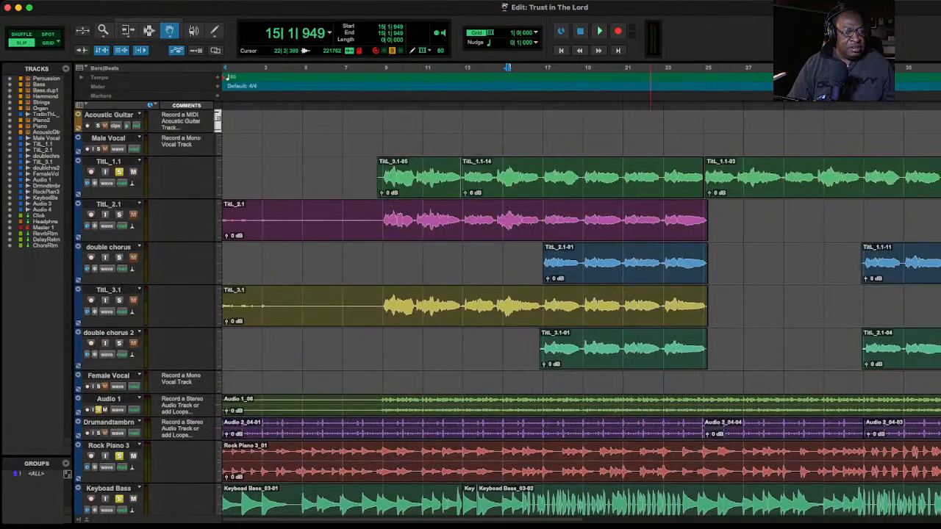
{"action": "scroll", "coordinate": [650, 294], "scroll_direction": "up", "scroll_amount": 4}
{"action": "scroll", "coordinate": [650, 294], "scroll_direction": "up", "scroll_amount": 3}
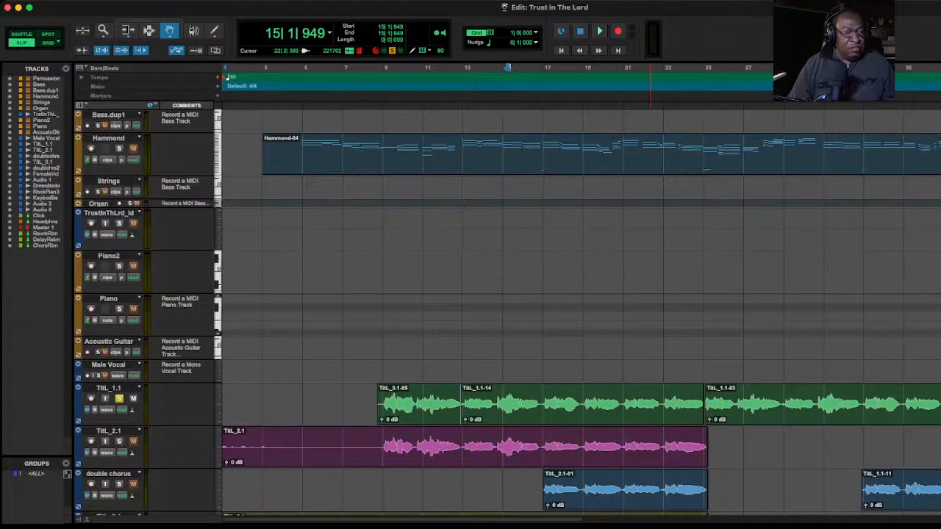
{"action": "scroll", "coordinate": [650, 294], "scroll_direction": "up", "scroll_amount": 2}
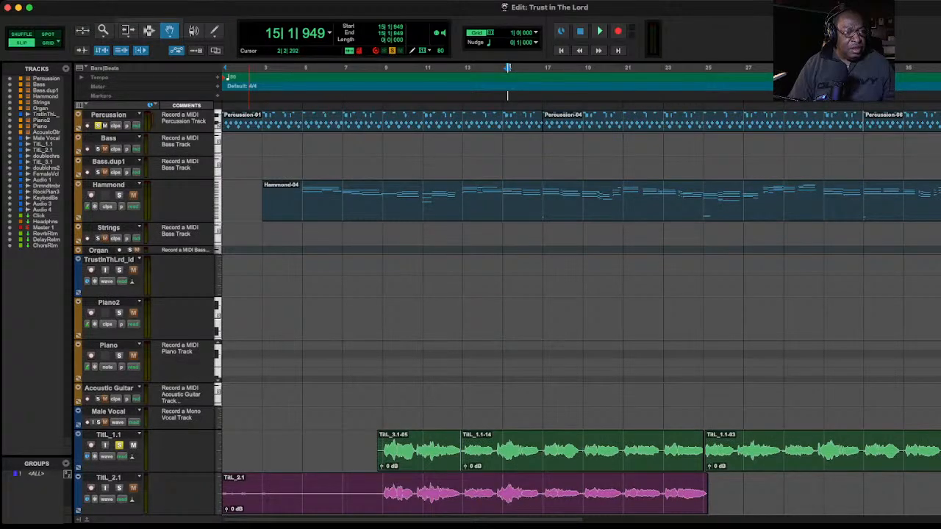
{"action": "left_click", "coordinate": [119, 195]}
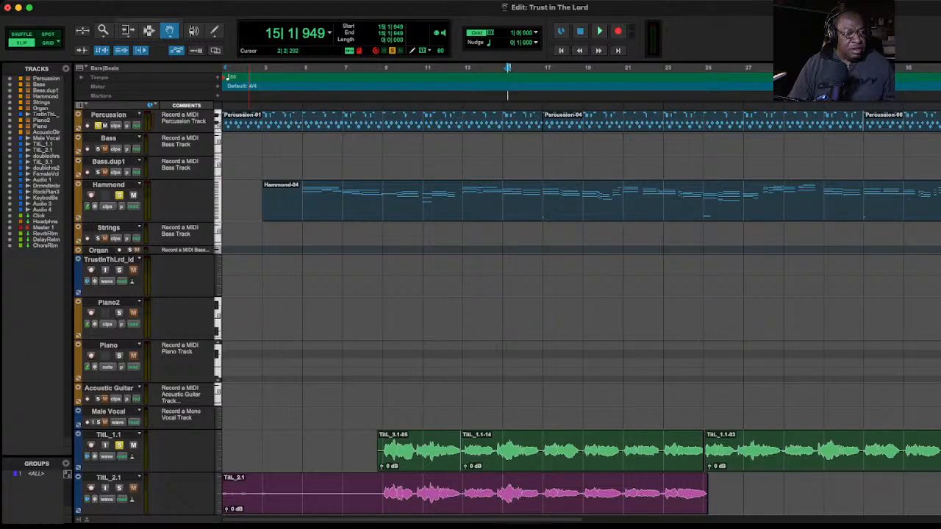
- Add the double chorus and double chorus 2 vocal tracks to the soloed tracks
{"action": "scroll", "coordinate": [507, 316], "scroll_direction": "down", "scroll_amount": 5}
{"action": "scroll", "coordinate": [508, 316], "scroll_direction": "down", "scroll_amount": 2}
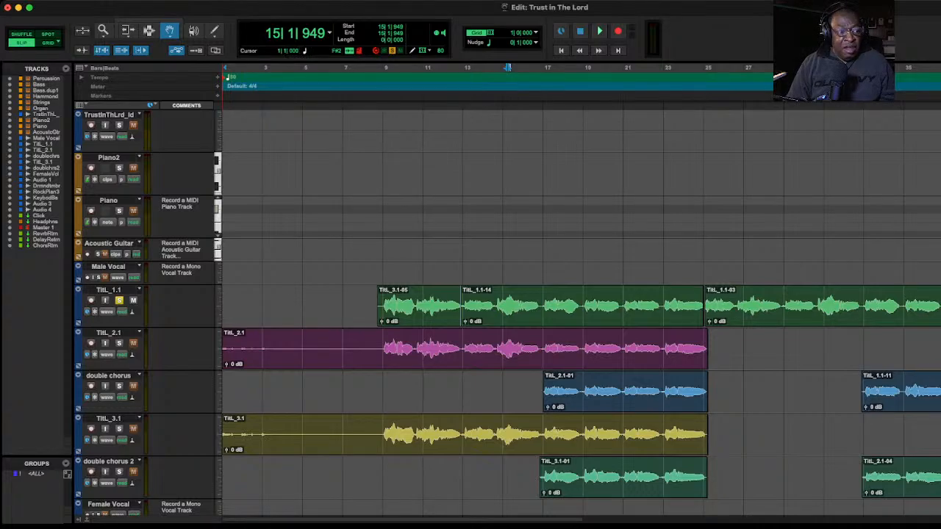
{"action": "scroll", "coordinate": [507, 309], "scroll_direction": "down", "scroll_amount": 1}
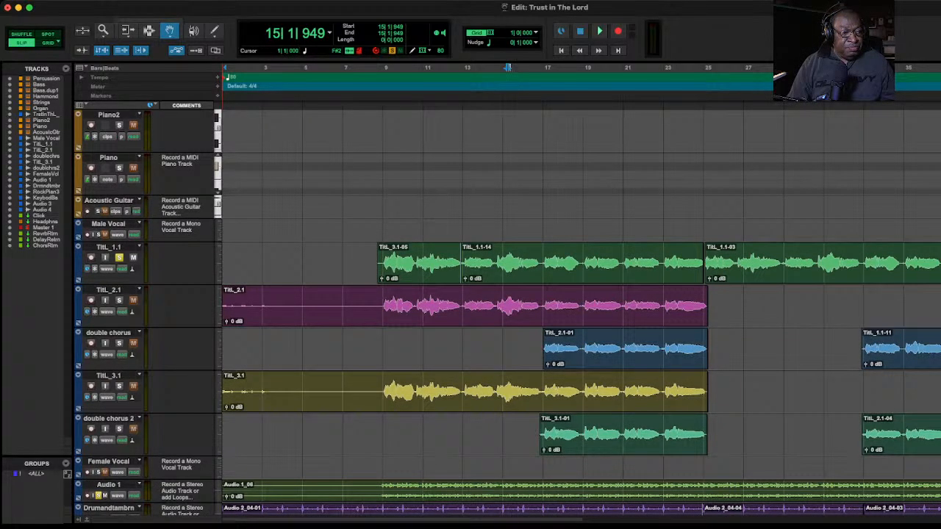
{"action": "left_click", "coordinate": [119, 344]}
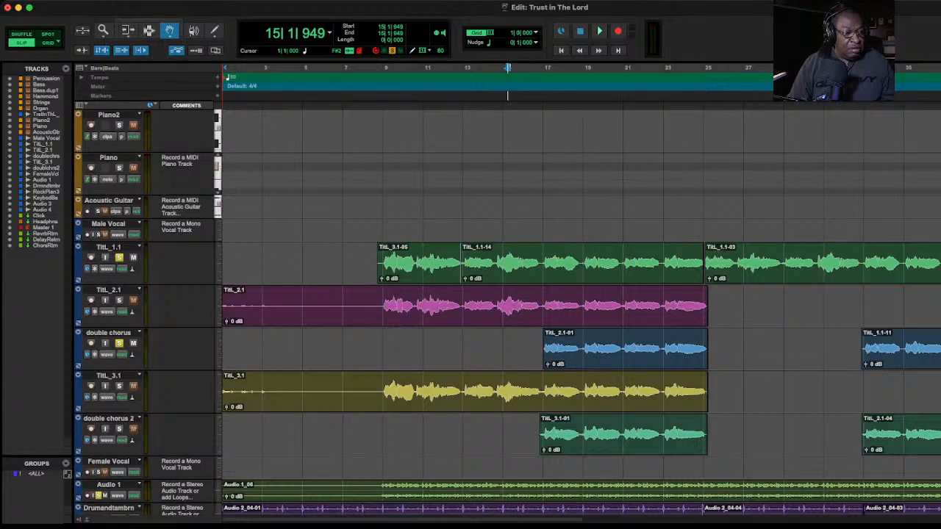
{"action": "left_click", "coordinate": [120, 429]}
{"action": "scroll", "coordinate": [507, 309], "scroll_direction": "down", "scroll_amount": 1}
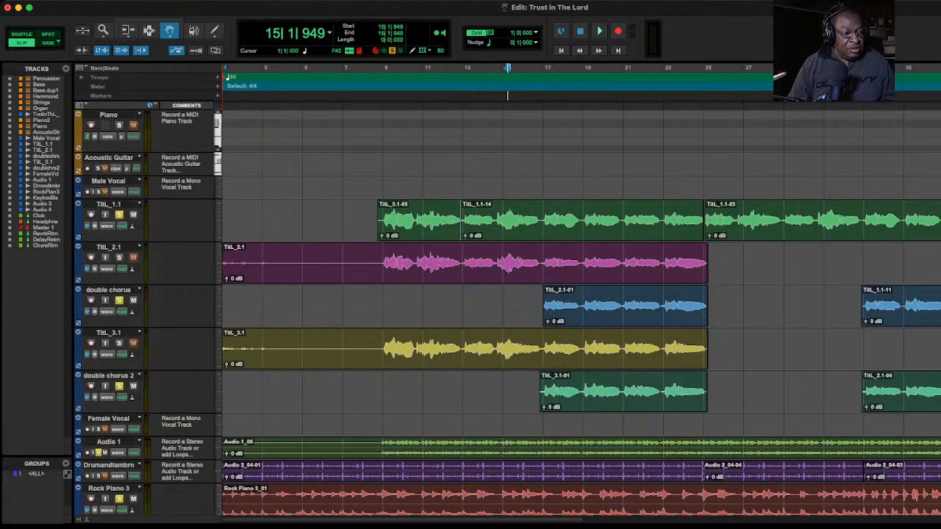
- Zoom the timeline out to show more of the song and review which tracks are soloed, from Keyboad Bass up to Percussion
{"action": "scroll", "coordinate": [507, 308], "scroll_direction": "down", "scroll_amount": 1}
{"action": "scroll", "coordinate": [507, 309], "scroll_direction": "down", "scroll_amount": 2}
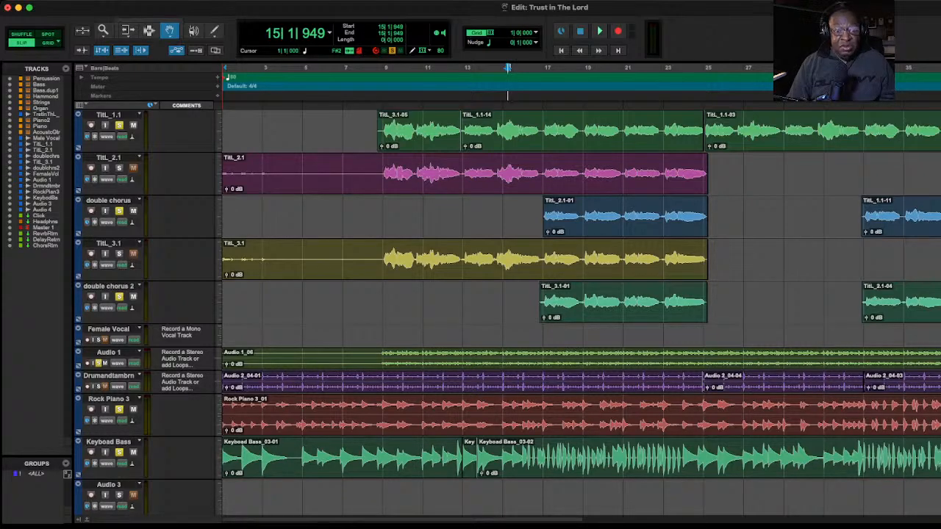
{"action": "scroll", "coordinate": [609, 220], "scroll_direction": "up", "scroll_amount": 3}
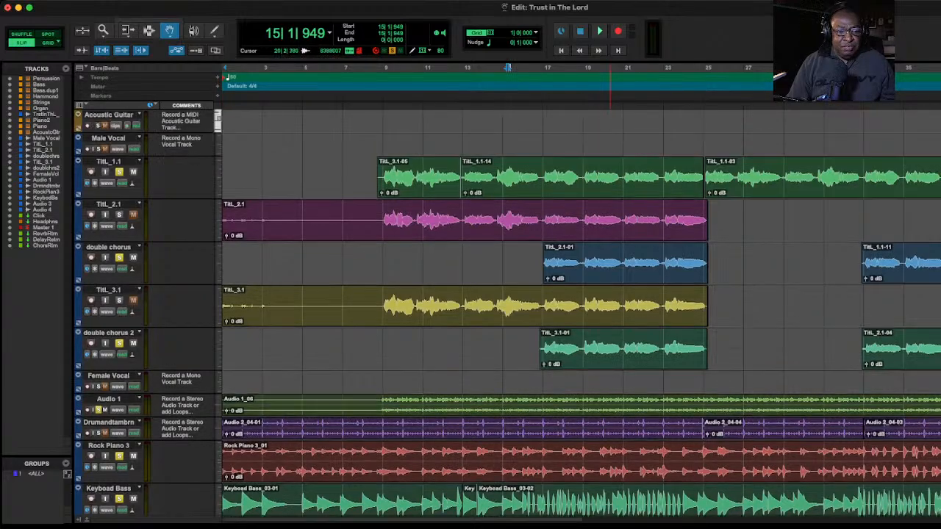
{"action": "scroll", "coordinate": [508, 317], "scroll_direction": "down", "scroll_amount": 3}
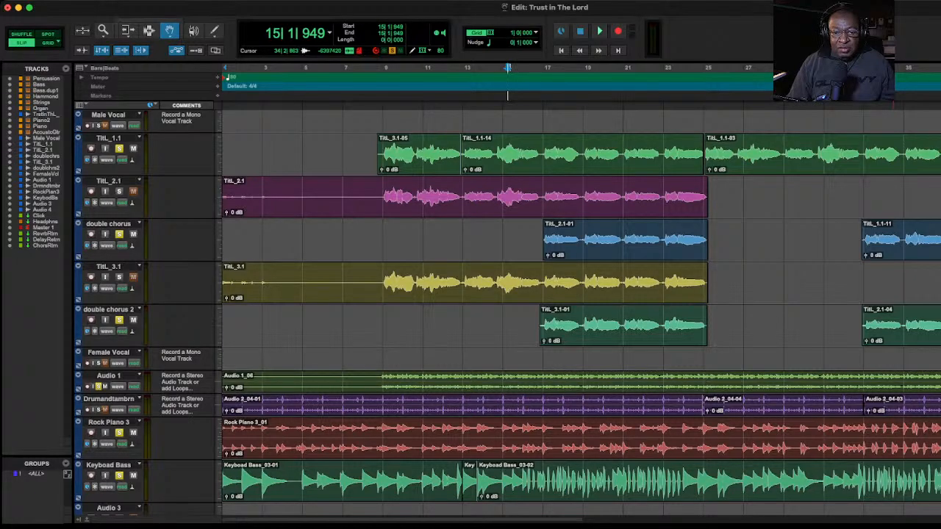
{"action": "key", "text": "super+["}
{"action": "scroll", "coordinate": [507, 309], "scroll_direction": "up", "scroll_amount": 5}
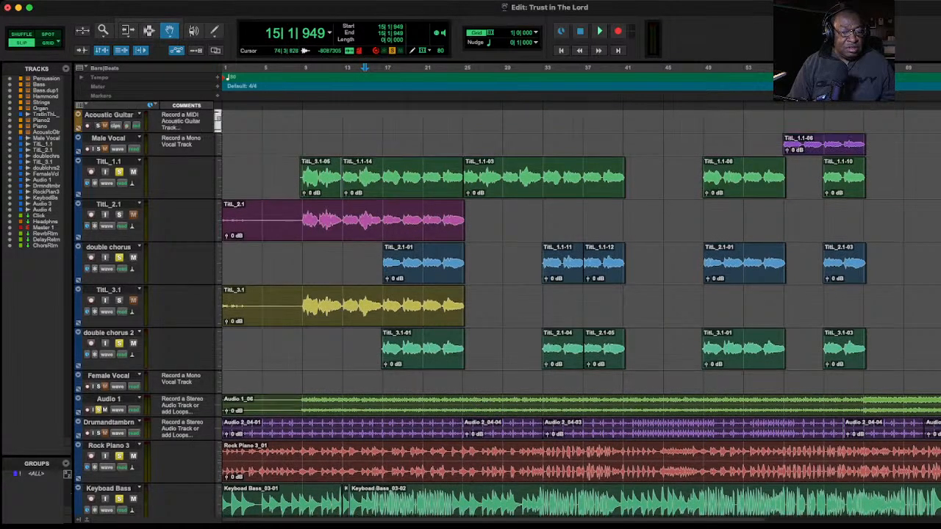
{"action": "scroll", "coordinate": [507, 309], "scroll_direction": "down", "scroll_amount": 6}
{"action": "scroll", "coordinate": [507, 308], "scroll_direction": "up", "scroll_amount": 2}
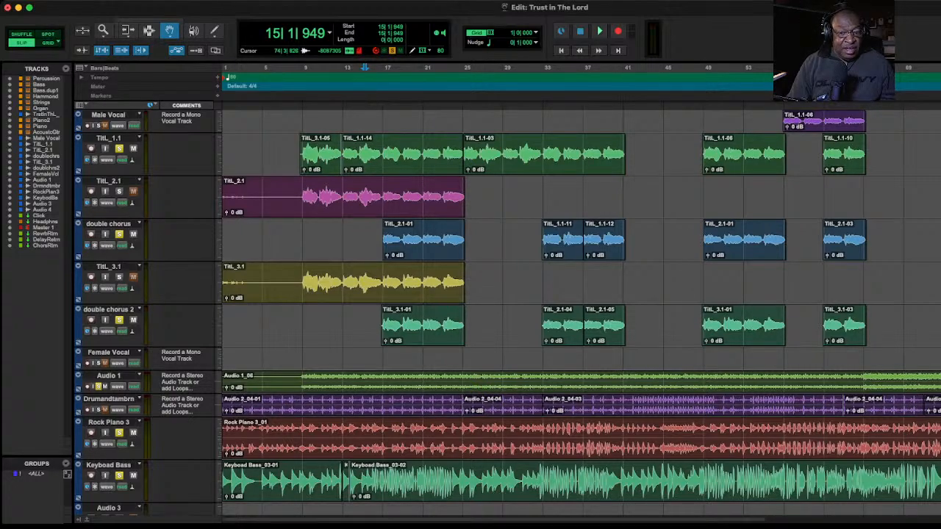
{"action": "scroll", "coordinate": [507, 308], "scroll_direction": "up", "scroll_amount": 8}
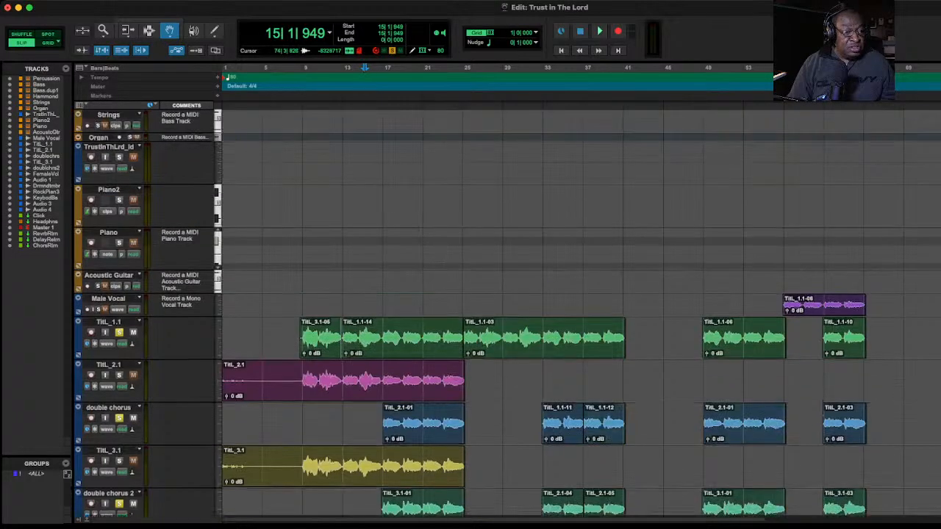
{"action": "scroll", "coordinate": [508, 309], "scroll_direction": "up", "scroll_amount": 2}
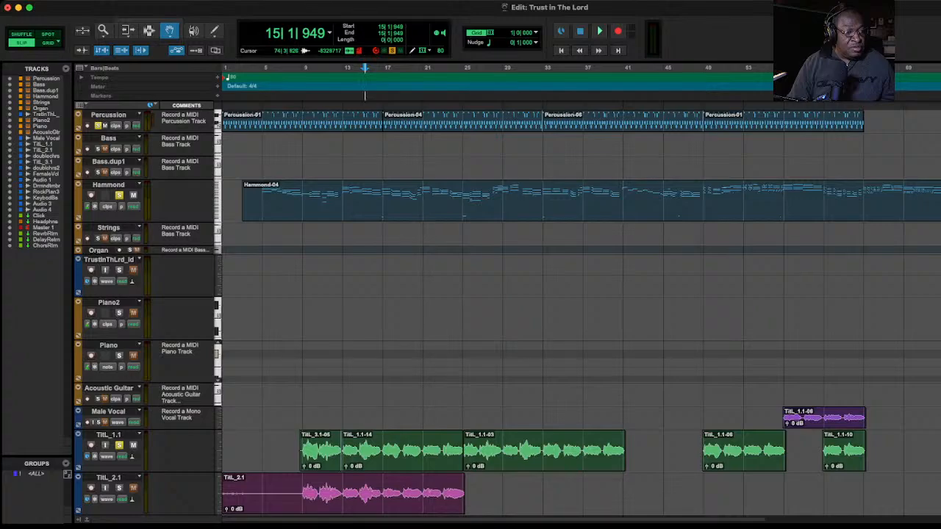
- Add Piano2 and Male Vocal to the soloed tracks and play the mix from the beginning of the song
{"action": "scroll", "coordinate": [507, 309], "scroll_direction": "down", "scroll_amount": 3}
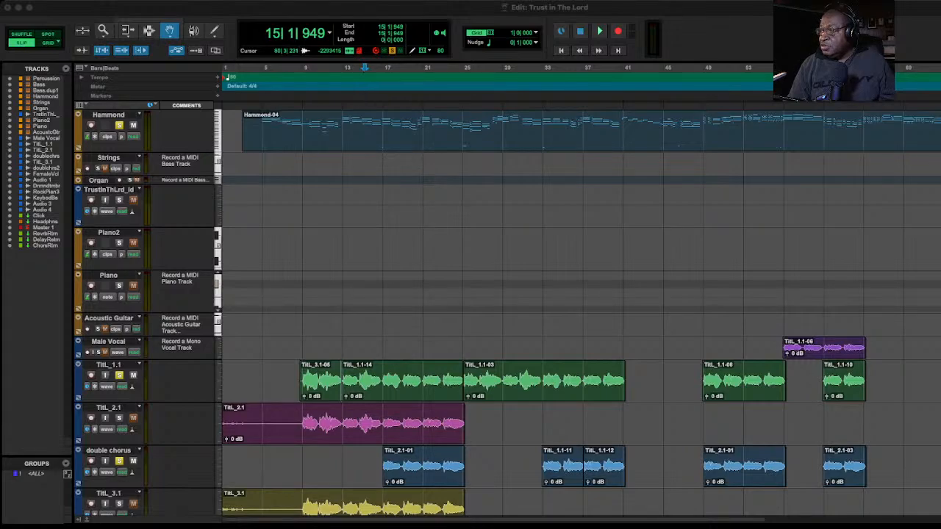
{"action": "left_click", "coordinate": [119, 242]}
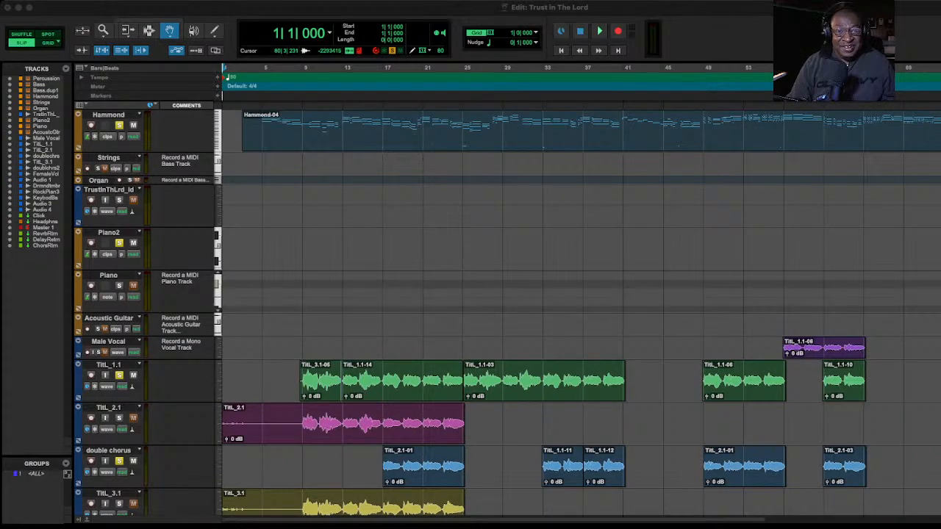
{"action": "key", "text": "space"}
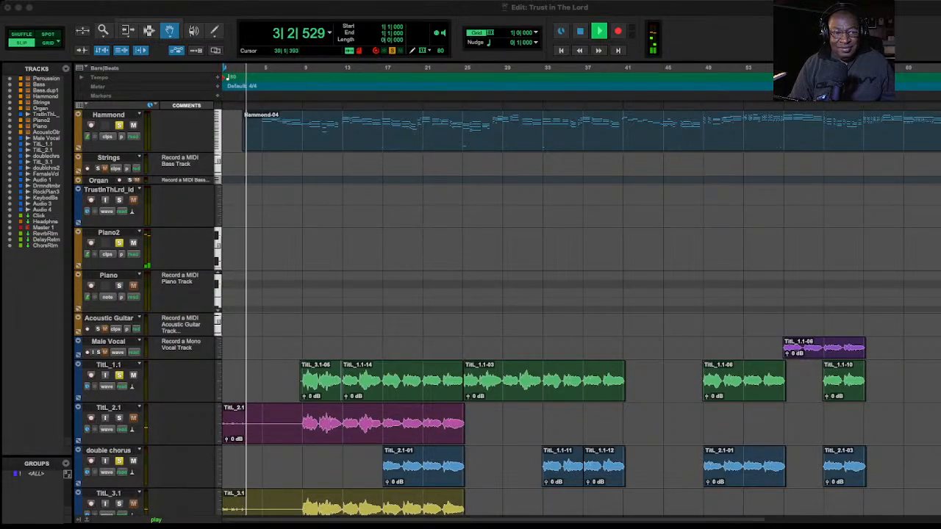
{"action": "scroll", "coordinate": [507, 294], "scroll_direction": "down", "scroll_amount": 3}
{"action": "scroll", "coordinate": [507, 294], "scroll_direction": "down", "scroll_amount": 3}
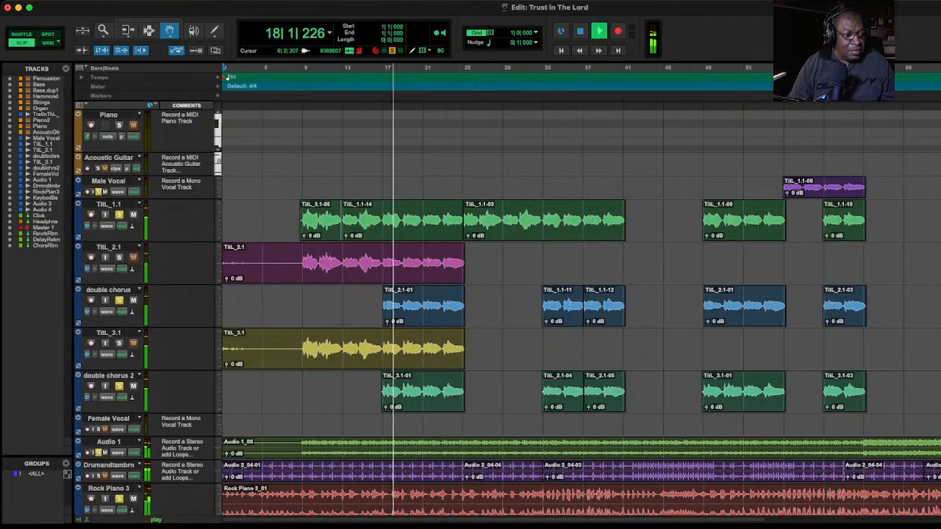
{"action": "scroll", "coordinate": [507, 294], "scroll_direction": "down", "scroll_amount": 3}
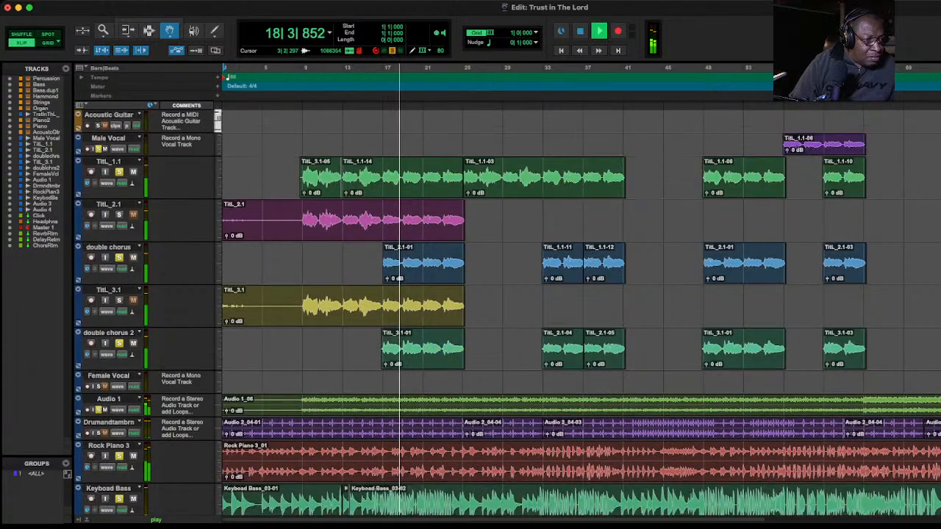